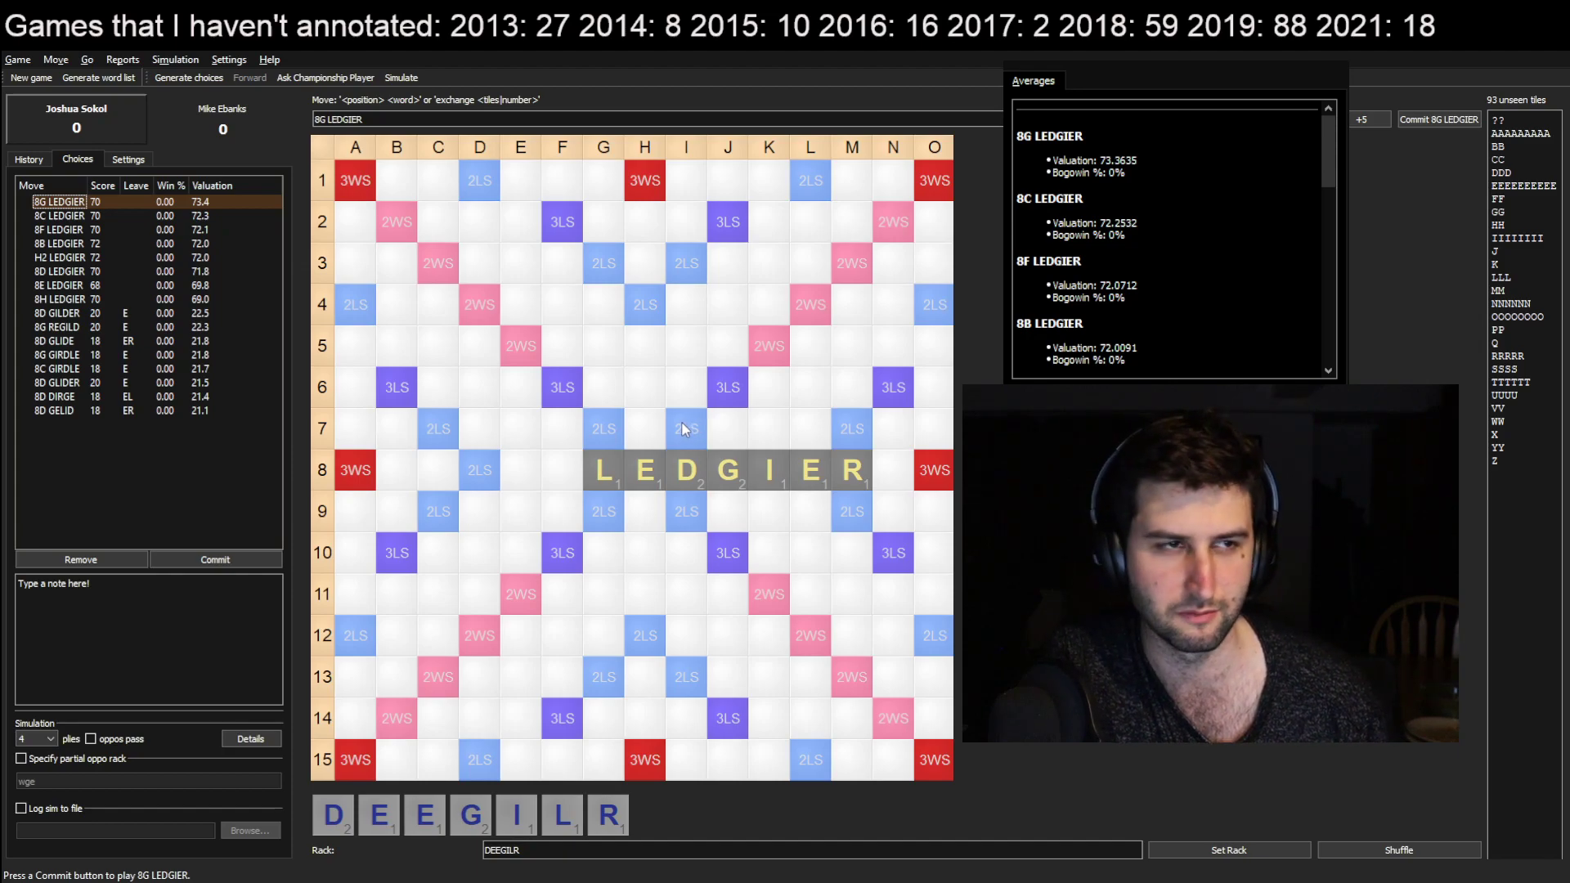
Compare LEDGIER placements, then commit LEDGIER down from H2 for 72 points
{"action": "left_click", "coordinate": [154, 243]}
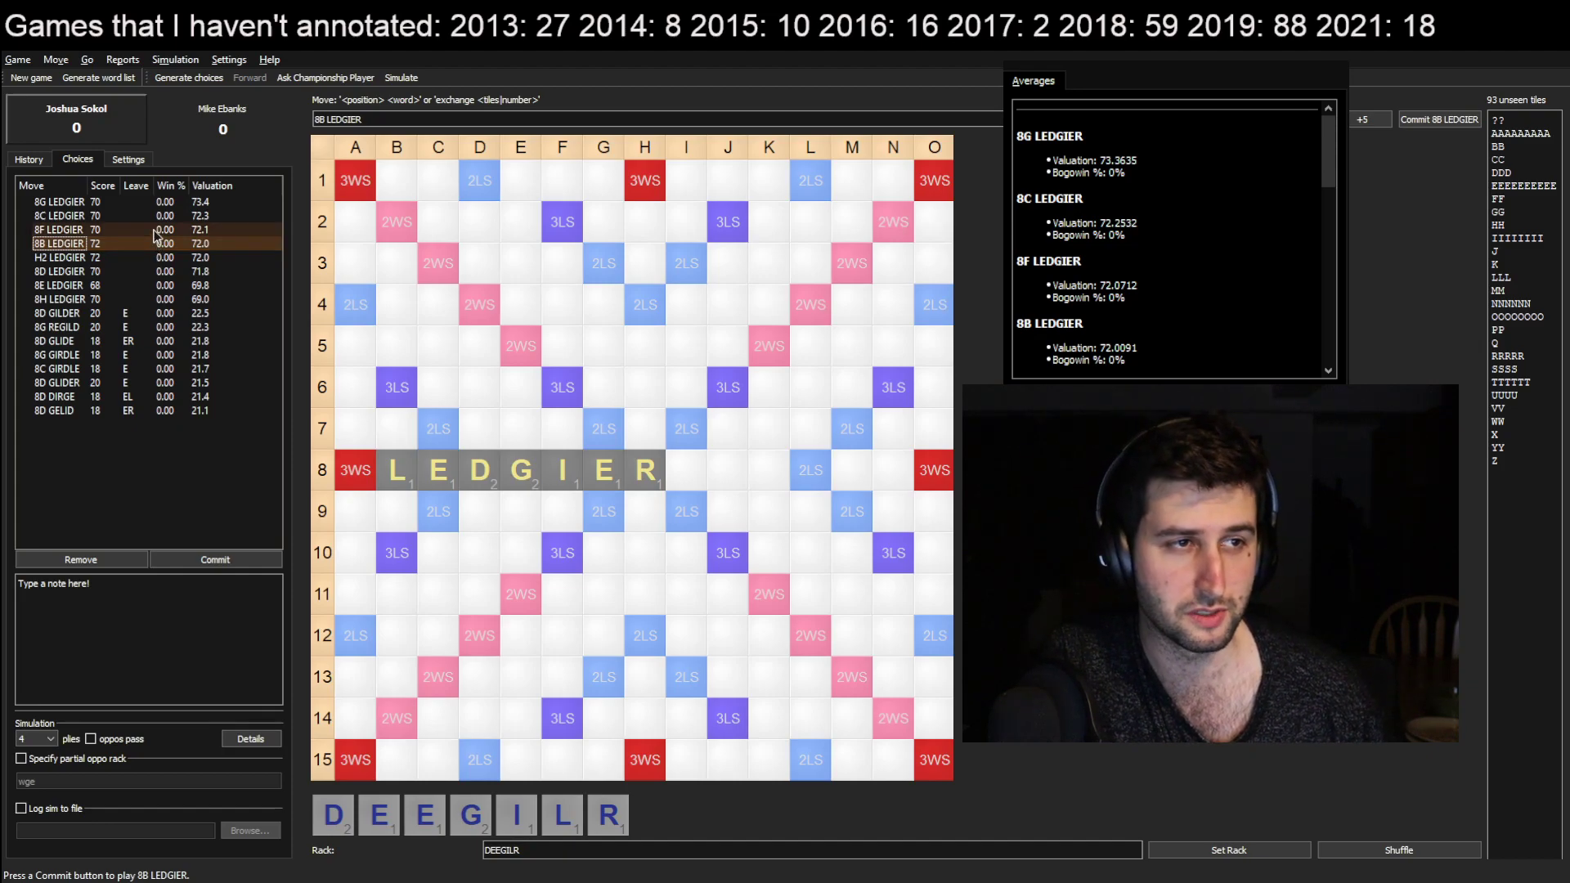
{"action": "left_click", "coordinate": [154, 230]}
{"action": "left_click", "coordinate": [149, 243]}
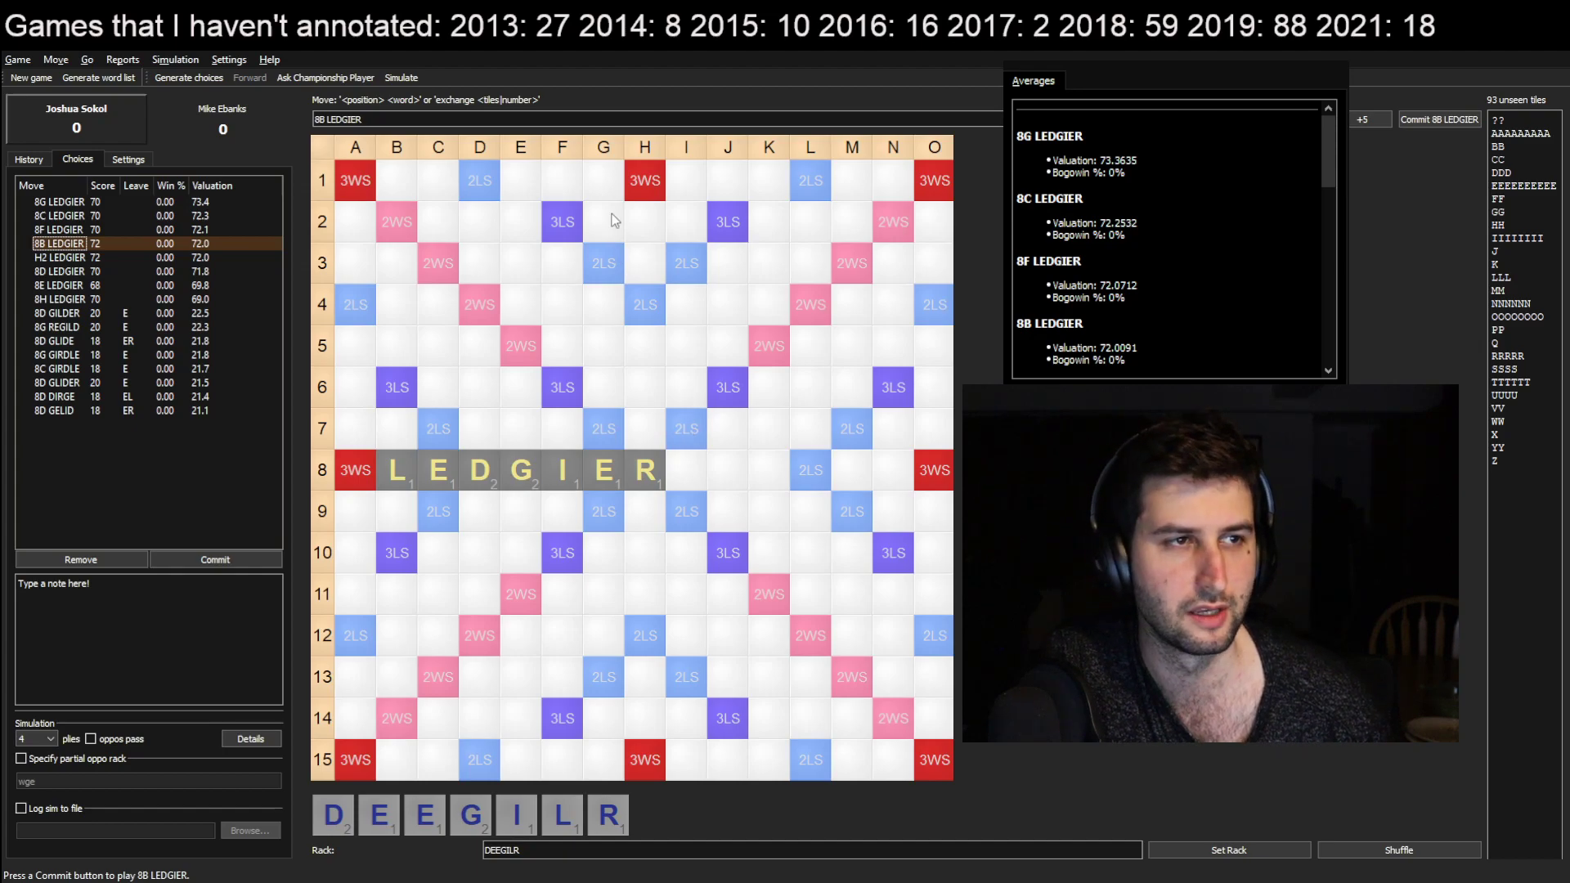
{"action": "left_click", "coordinate": [646, 229]}
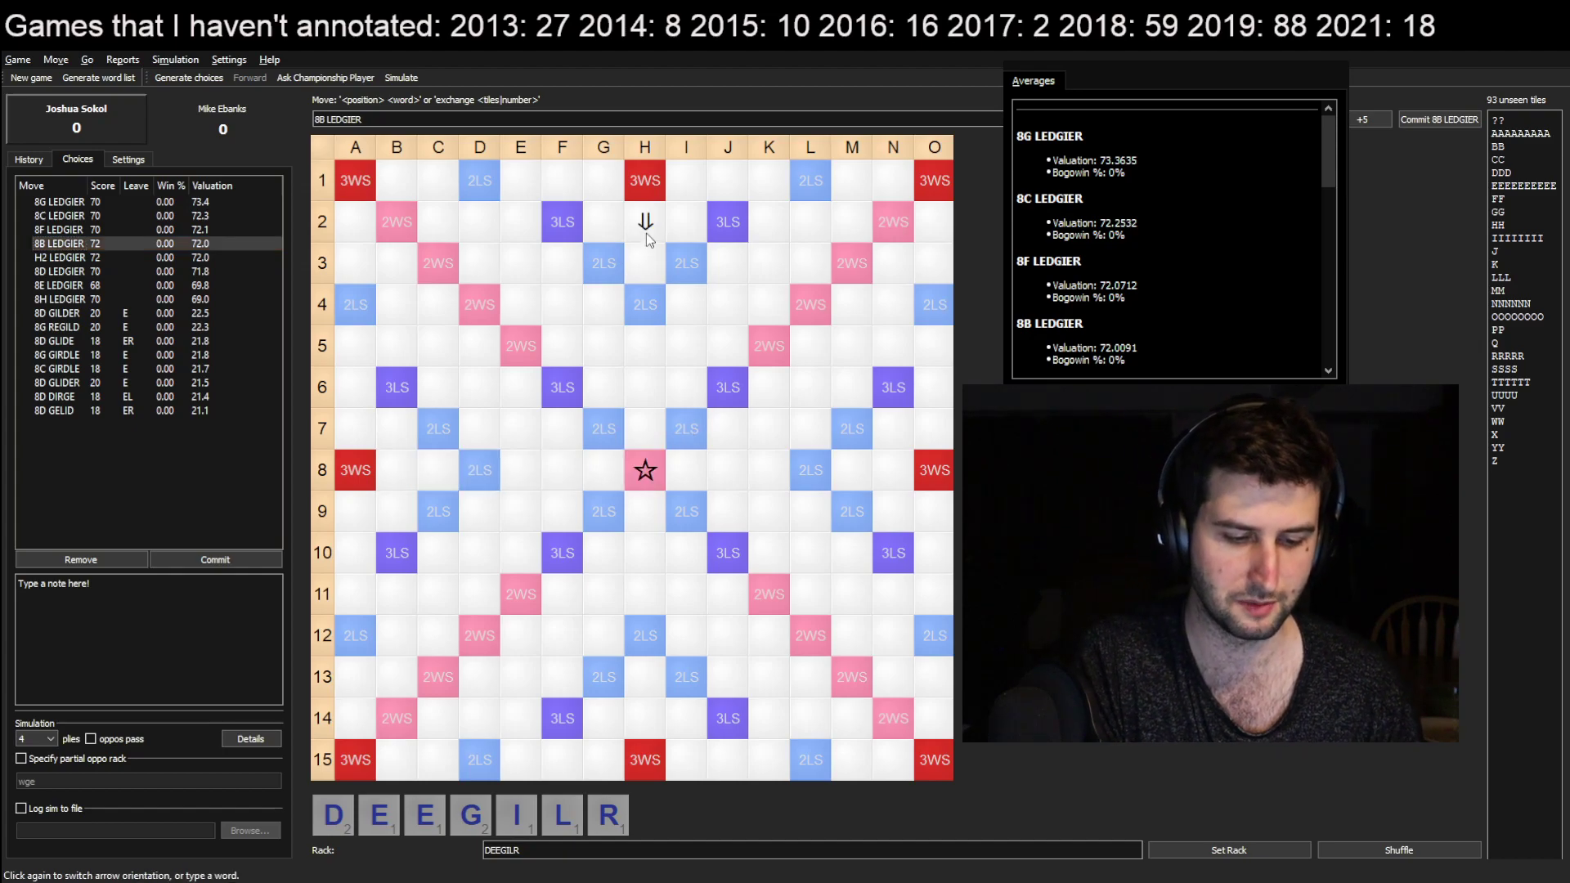
{"action": "type", "text": "ledgier"}
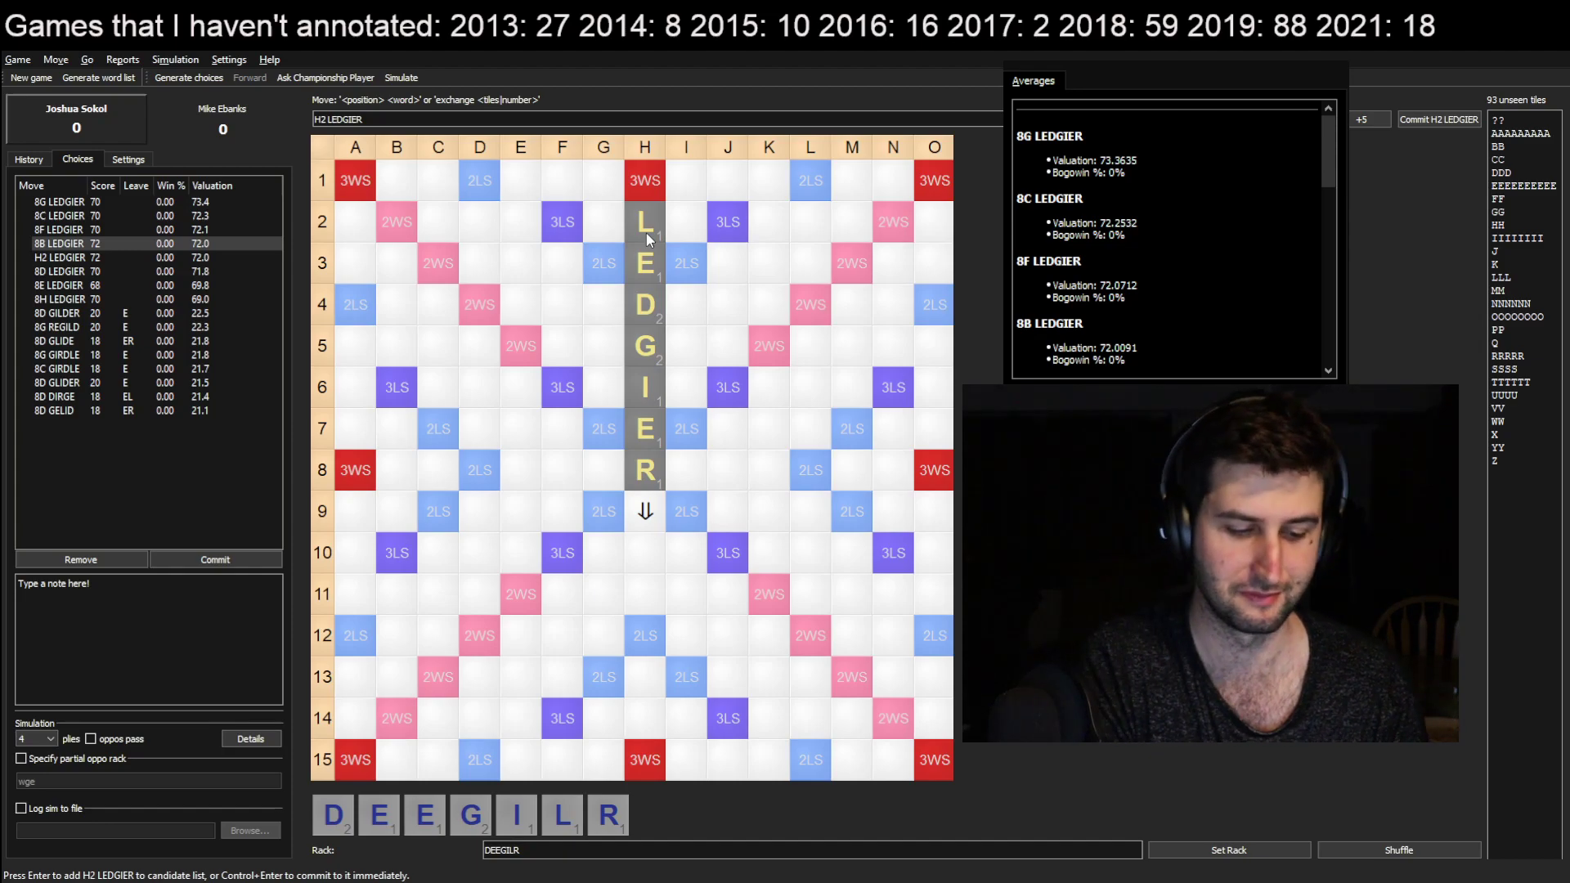
{"action": "key", "text": "ctrl+Return"}
Add the F(LEDGIER) hook at H1 as a candidate for the opponent
{"action": "left_click", "coordinate": [655, 190]}
{"action": "type", "text": "f"}
{"action": "key", "text": "Return"}
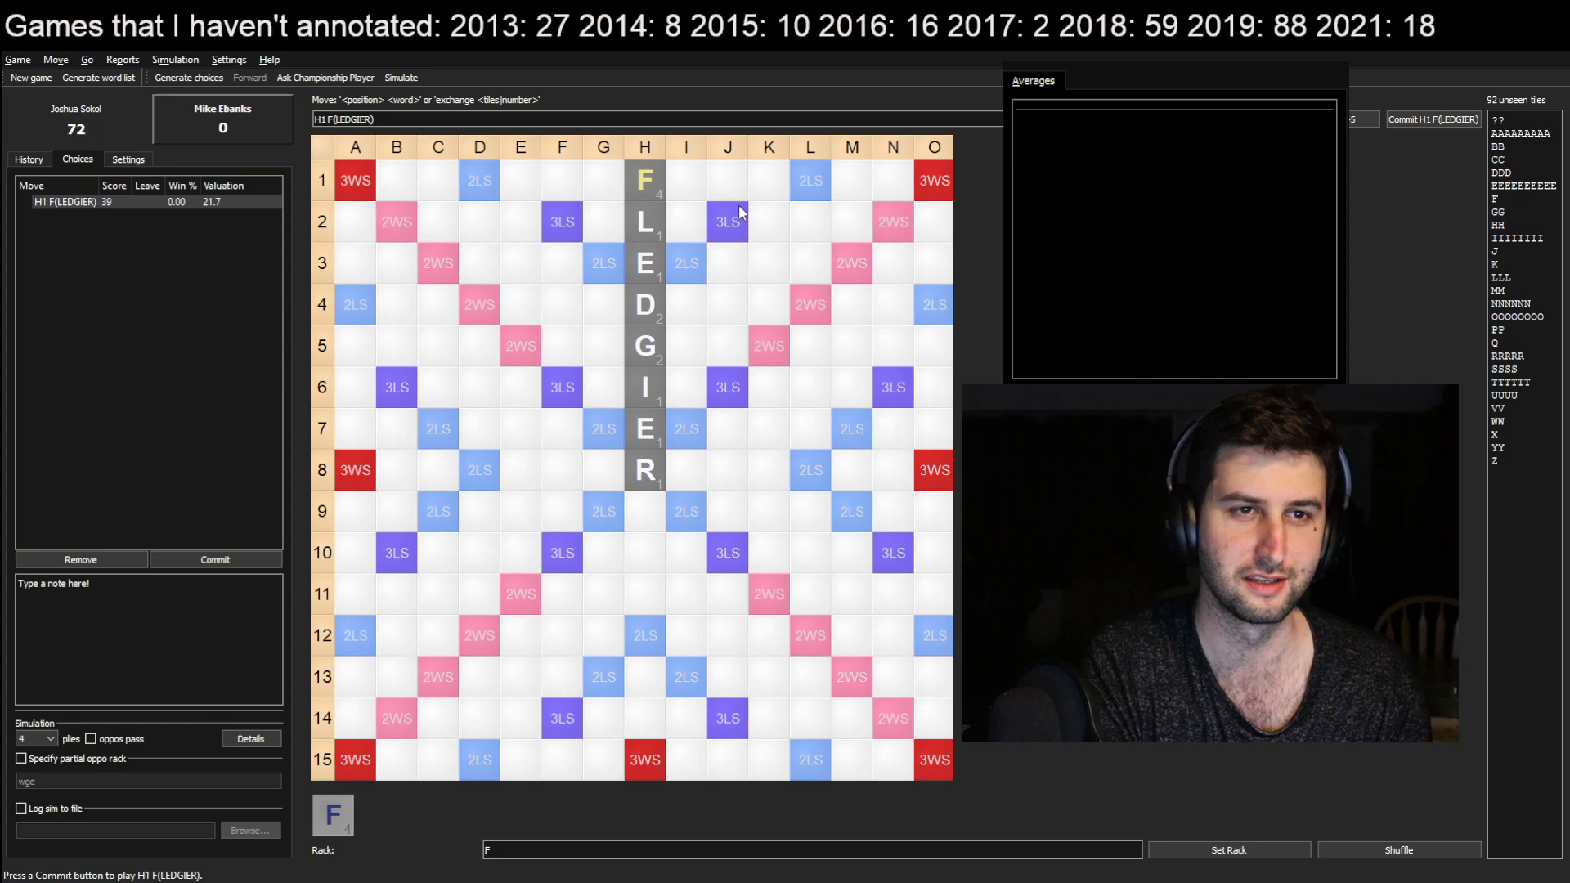
Set the opponent's rack to CNQ
{"action": "left_click", "coordinate": [741, 213]}
{"action": "left_click", "coordinate": [741, 213]}
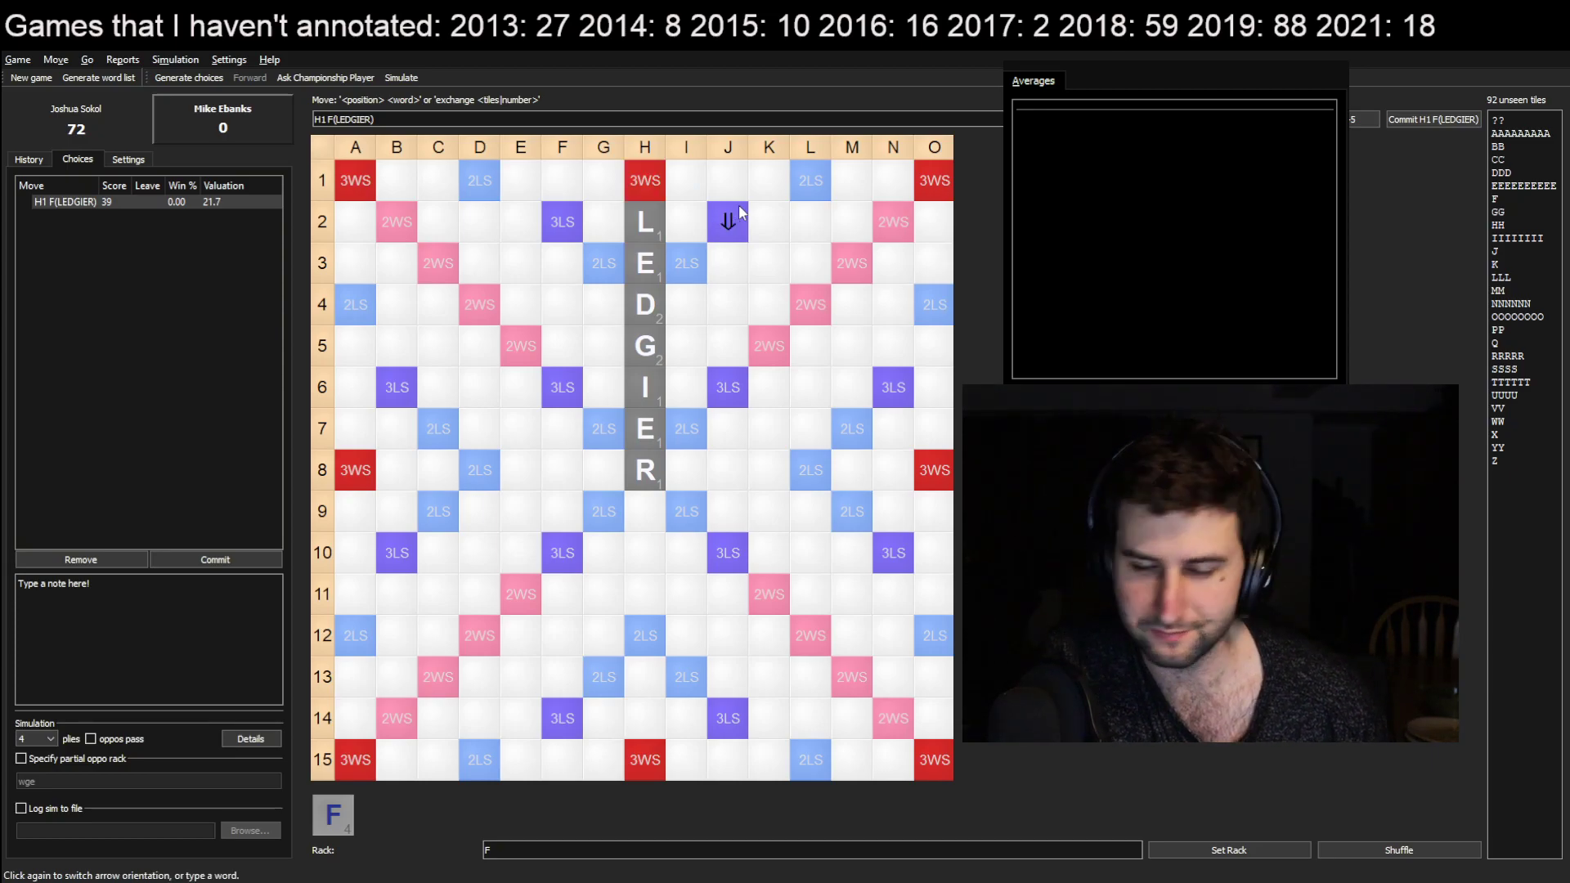
{"action": "left_click", "coordinate": [654, 186]}
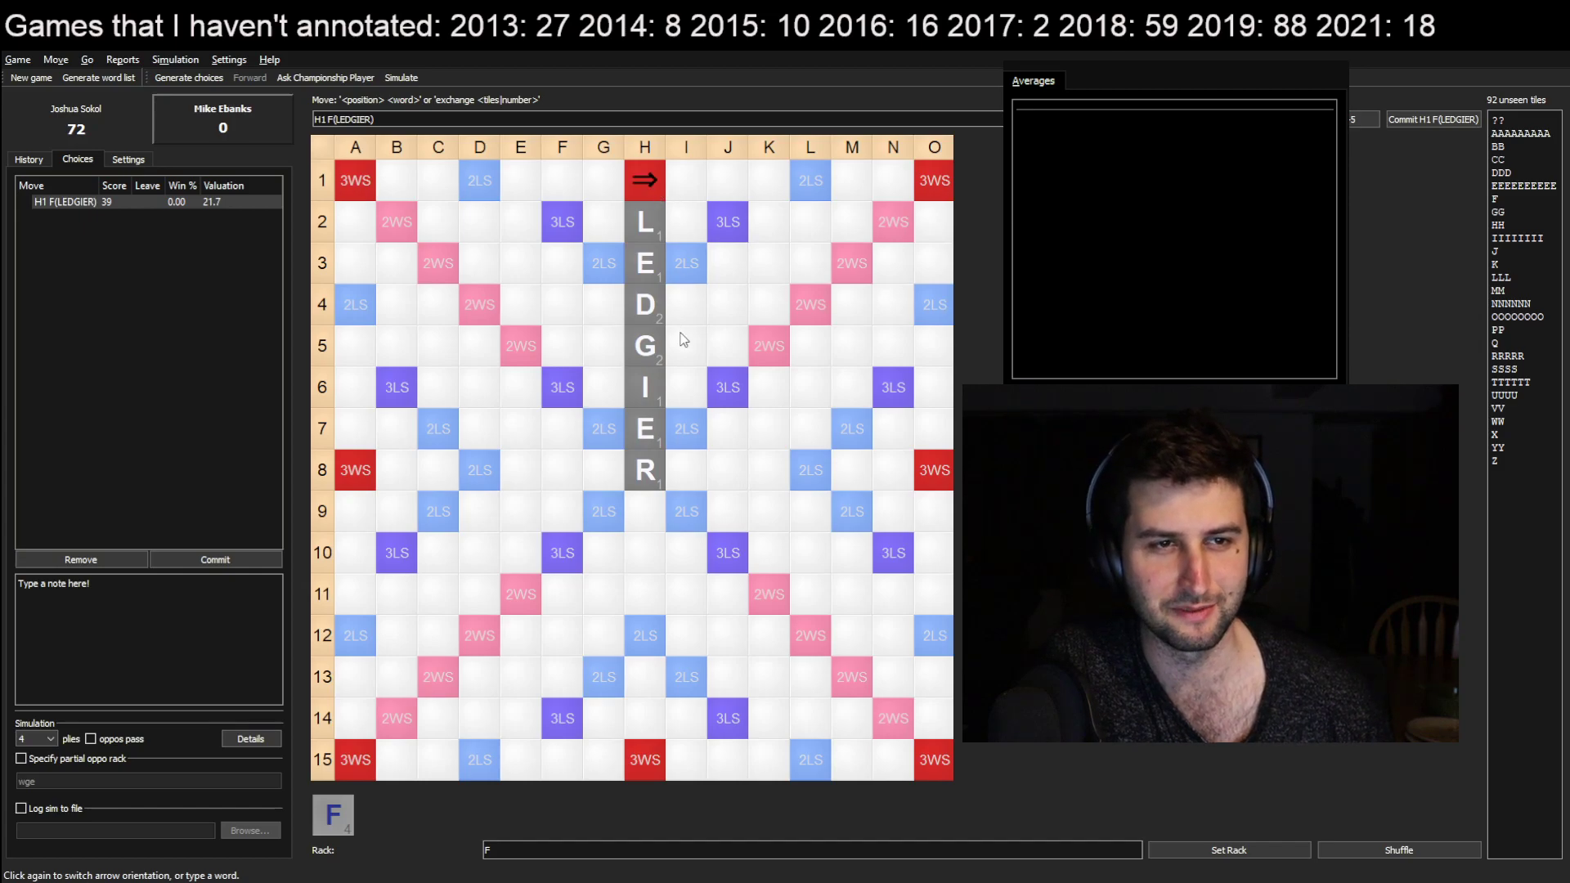
{"action": "left_click", "coordinate": [627, 852]}
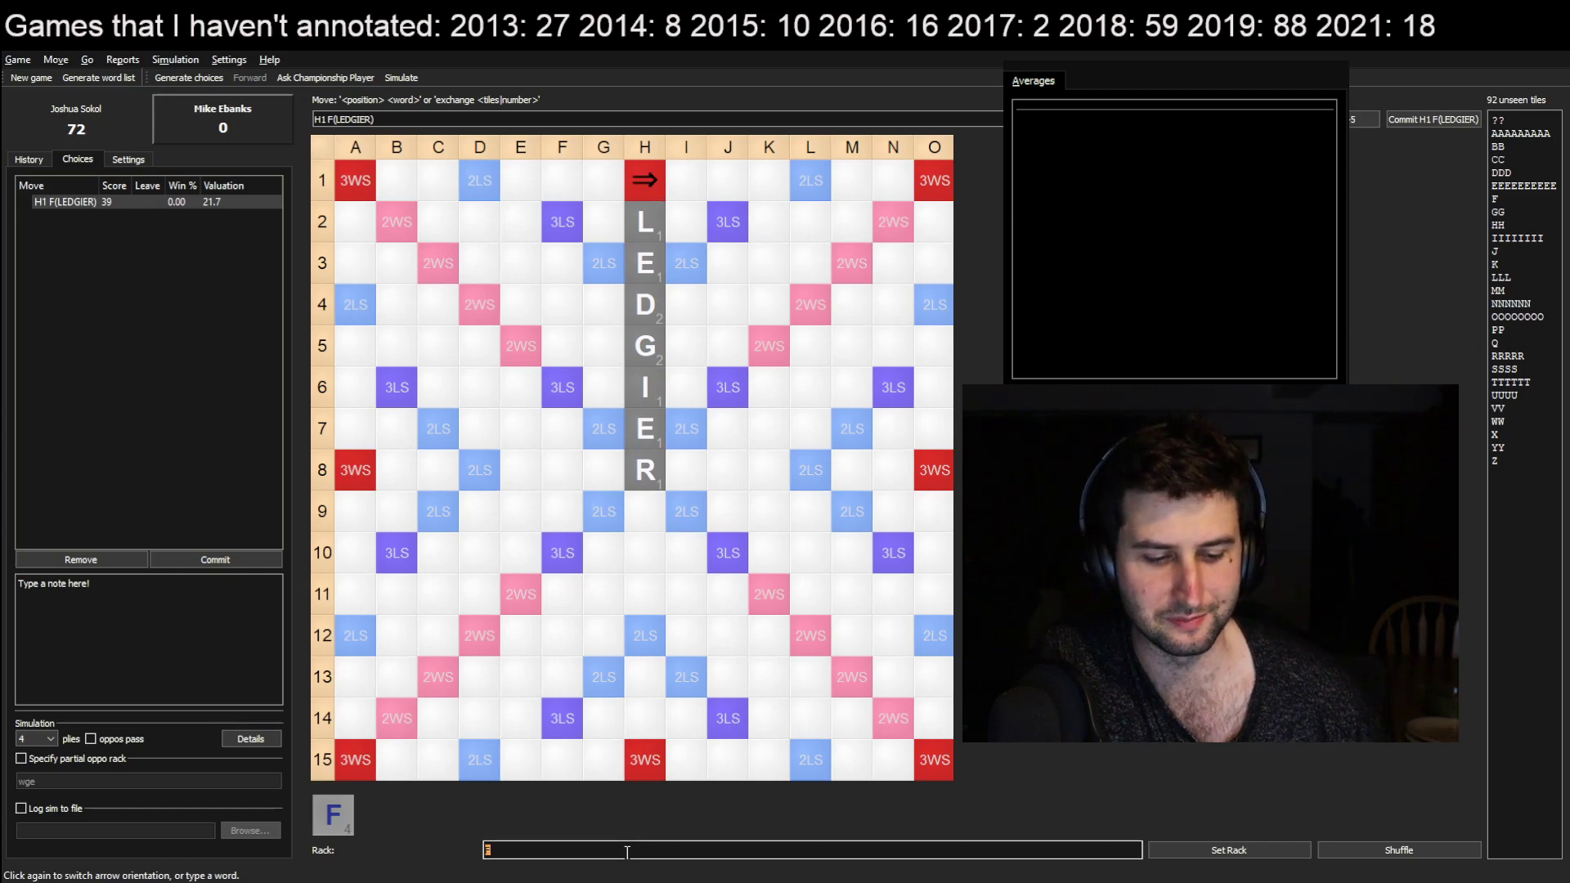
{"action": "type", "text": "CNQ"}
{"action": "key", "text": "Return"}
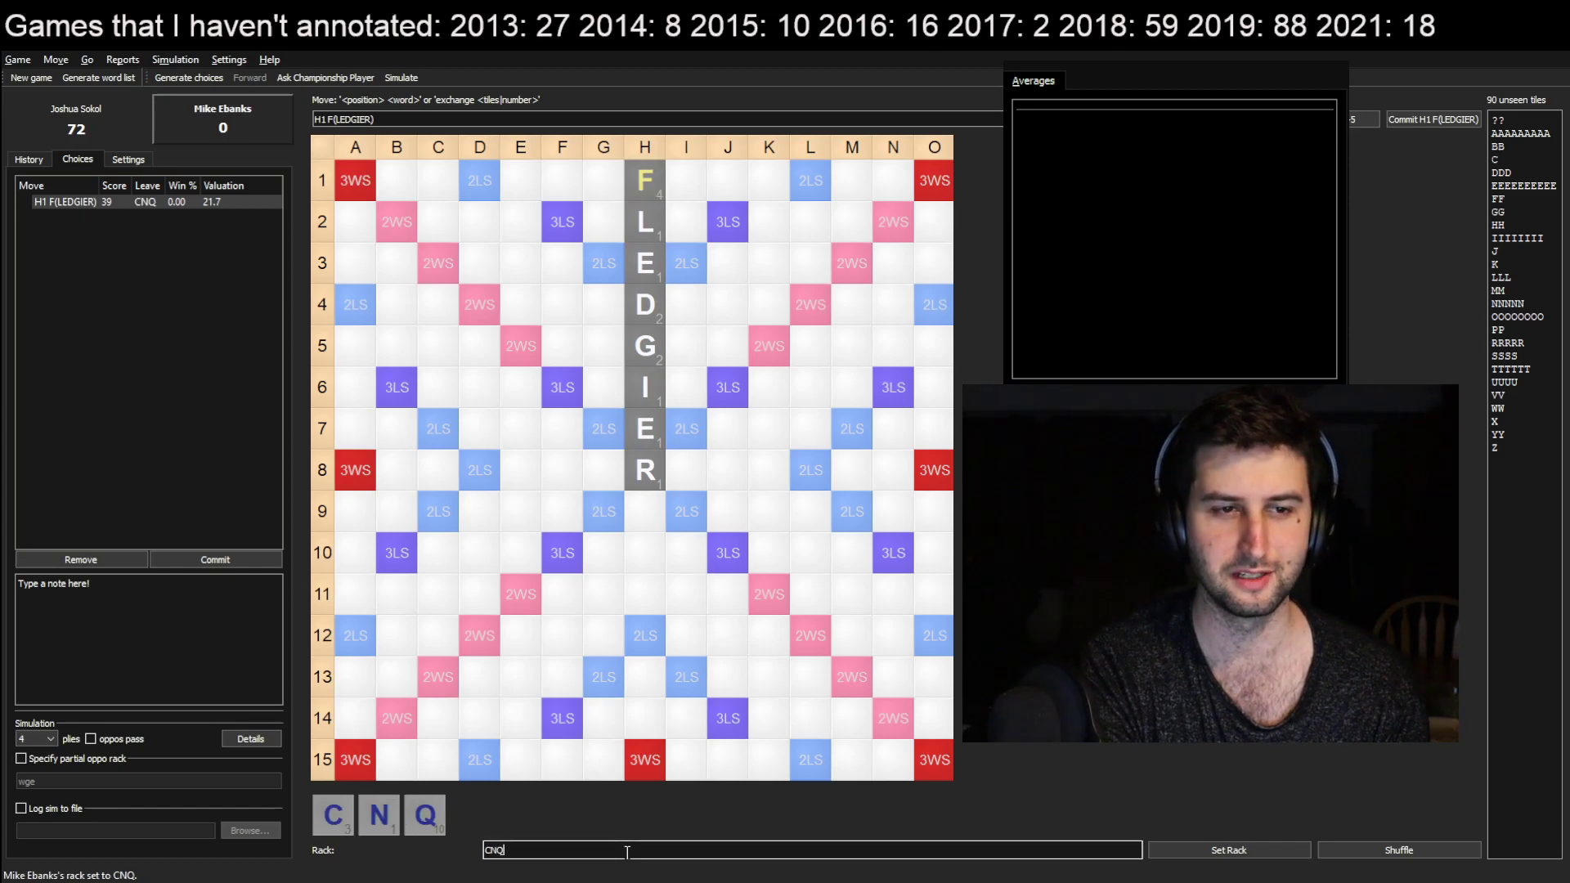
Commit C(I)NQ across row 6 from G6 for 35 points
{"action": "left_click", "coordinate": [612, 396]}
{"action": "type", "text": "cnq"}
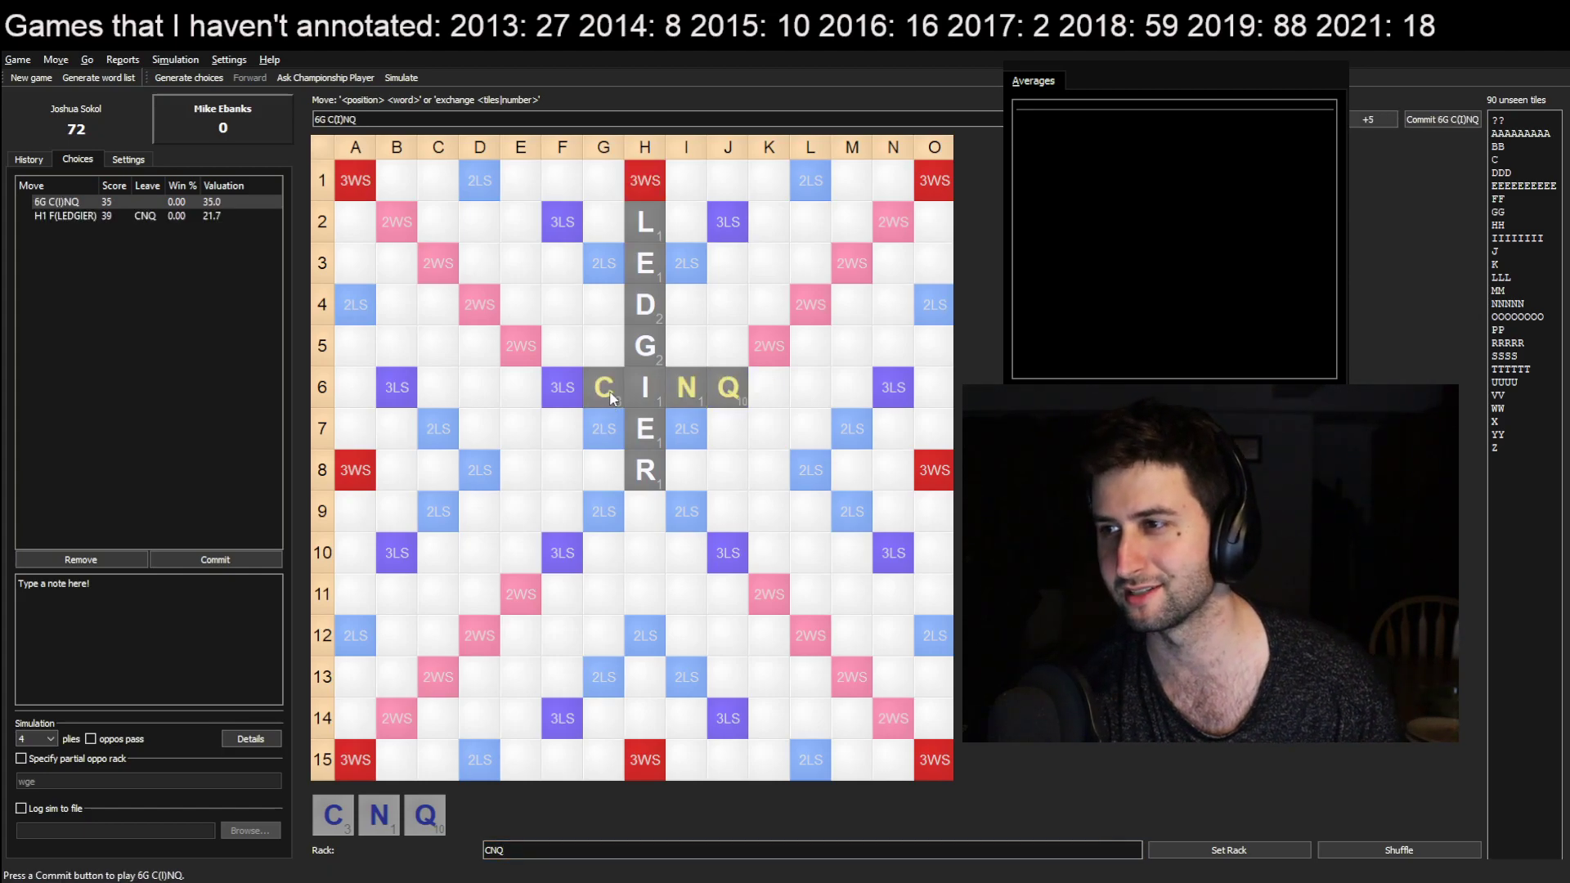
{"action": "key", "text": "Return"}
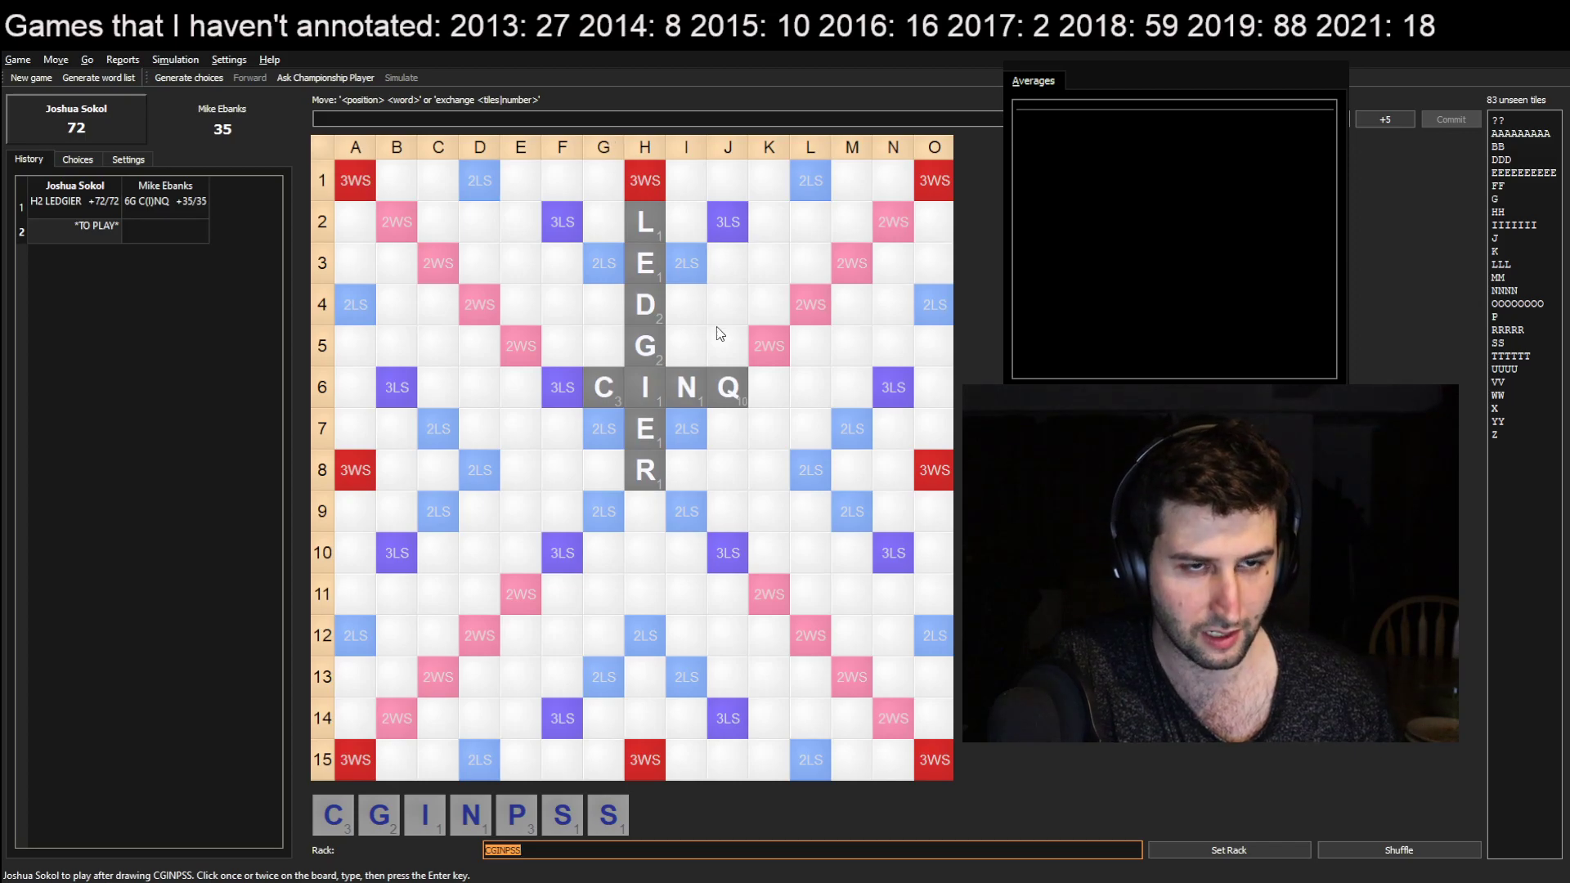
With rack OWIEIIE, weigh 4H (D)OWIE against I2 OWE, then commit (D)OWIE for 18
{"action": "type", "text": "owieiie"}
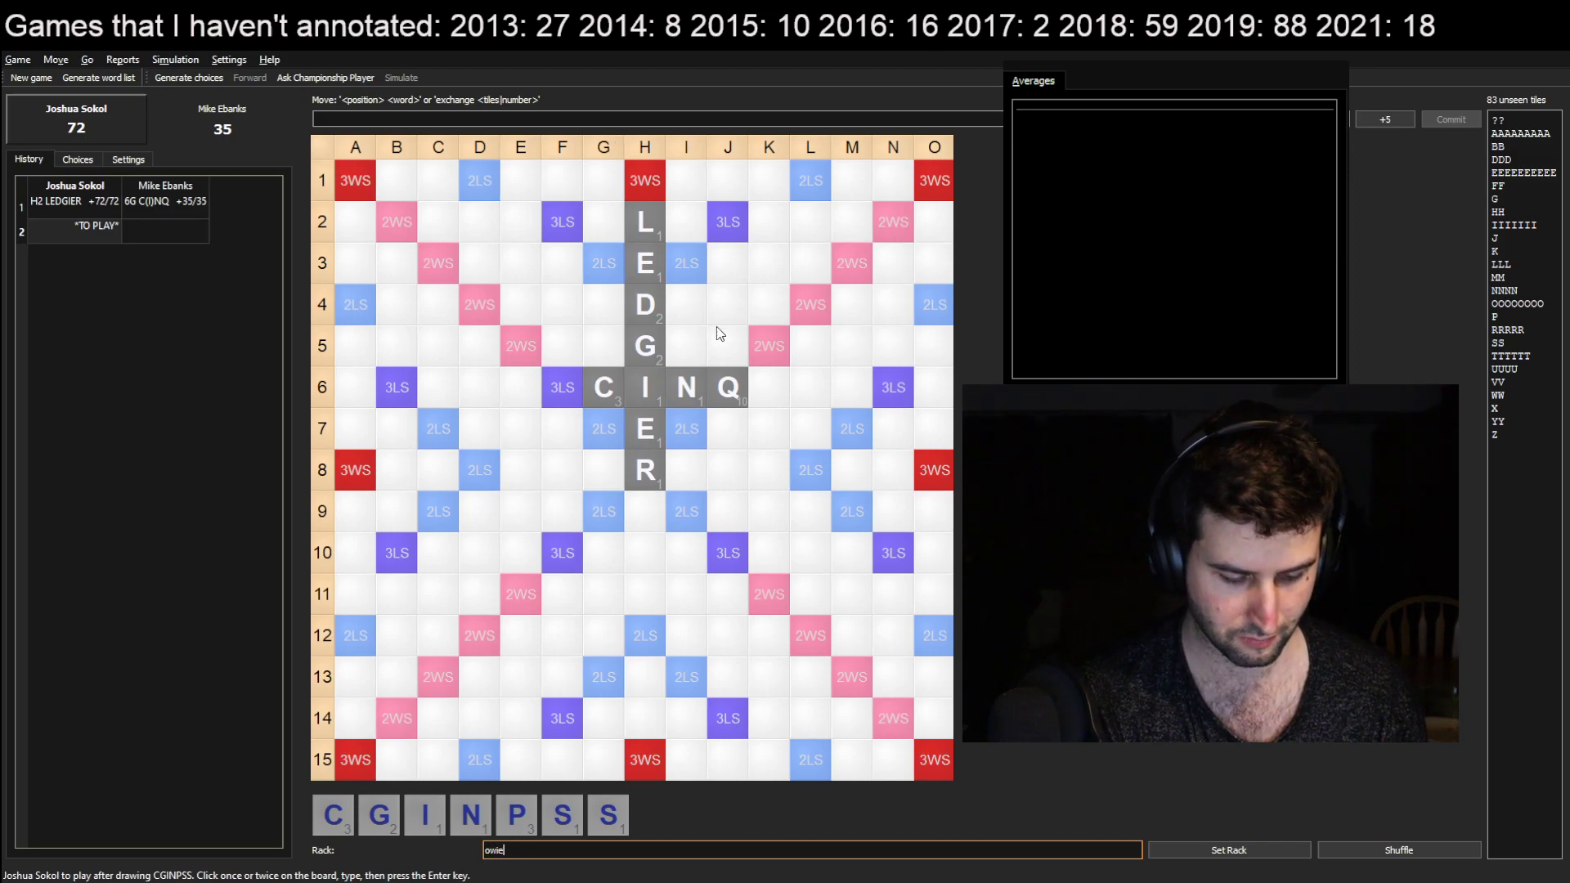
{"action": "key", "text": "Return"}
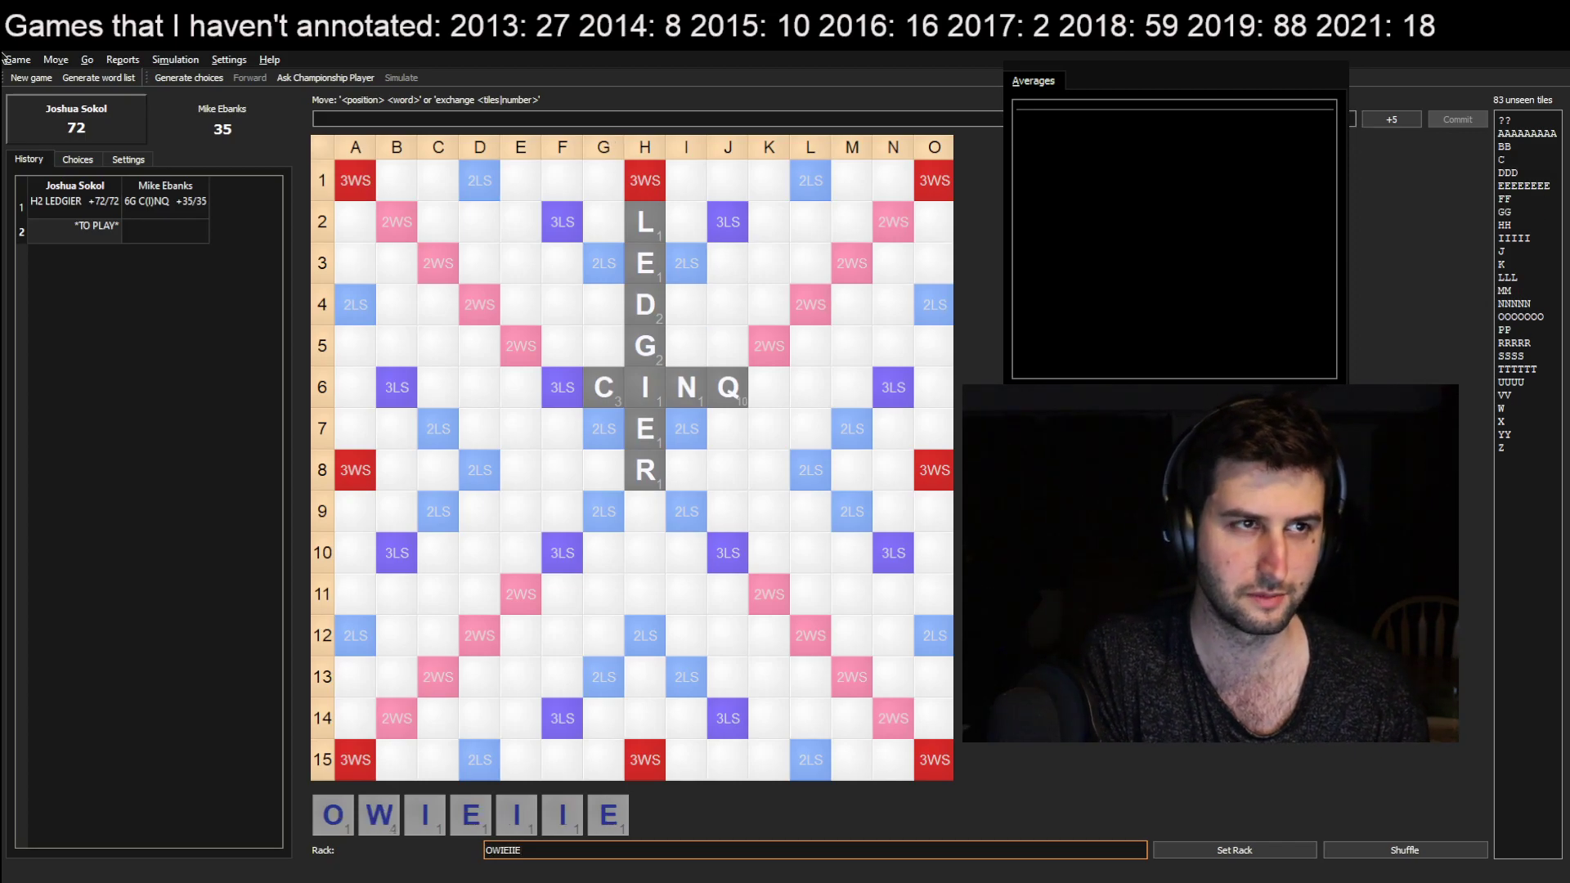
{"action": "left_click", "coordinate": [189, 78]}
{"action": "left_click", "coordinate": [168, 202]}
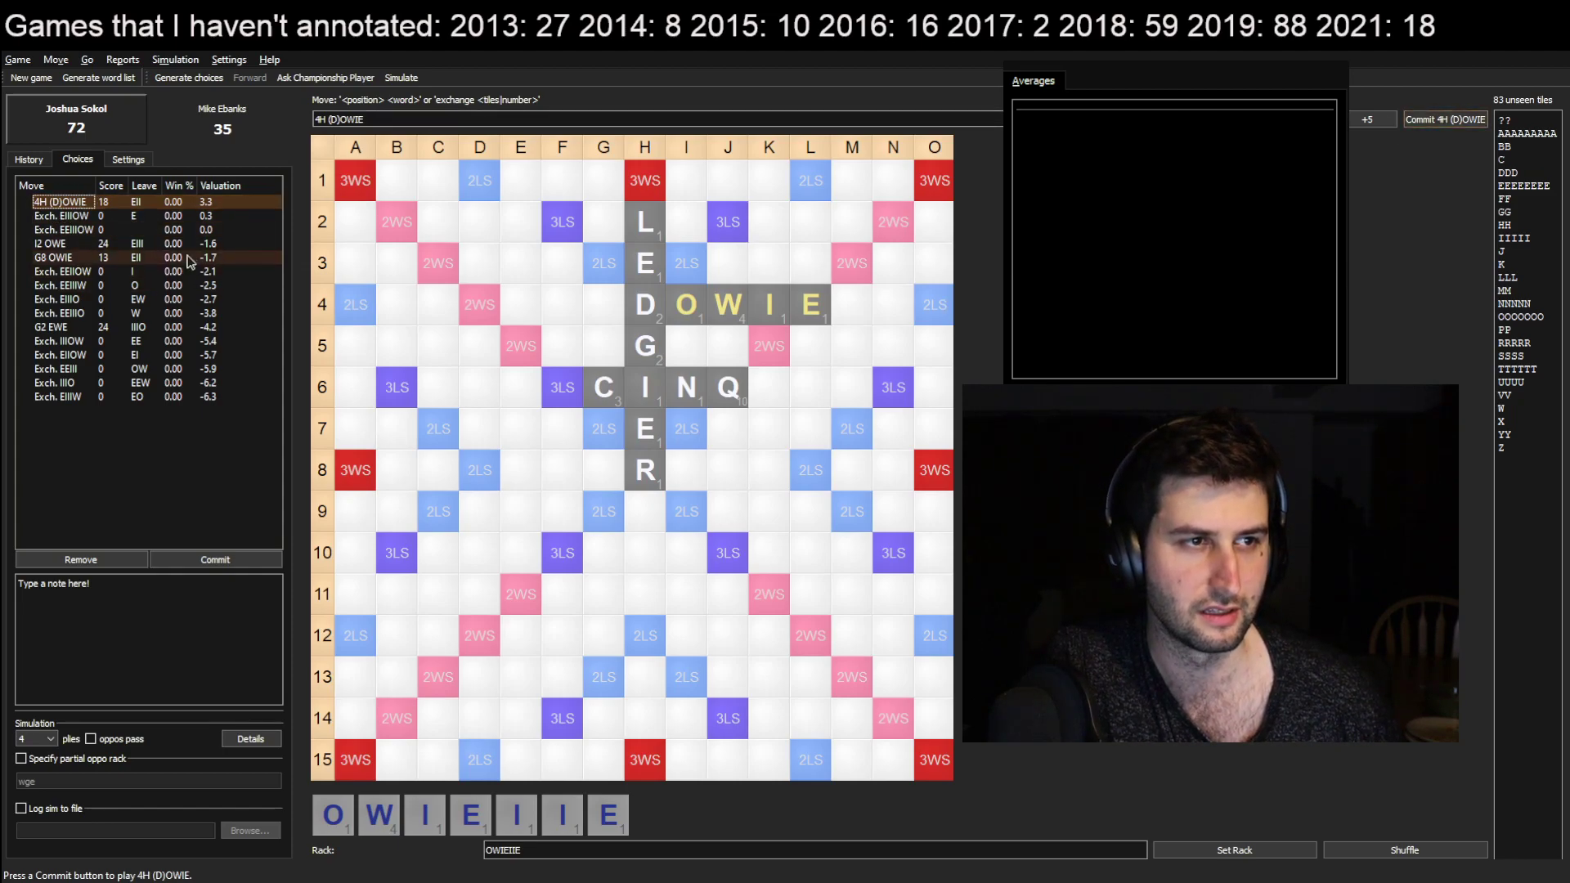
{"action": "left_click", "coordinate": [224, 247]}
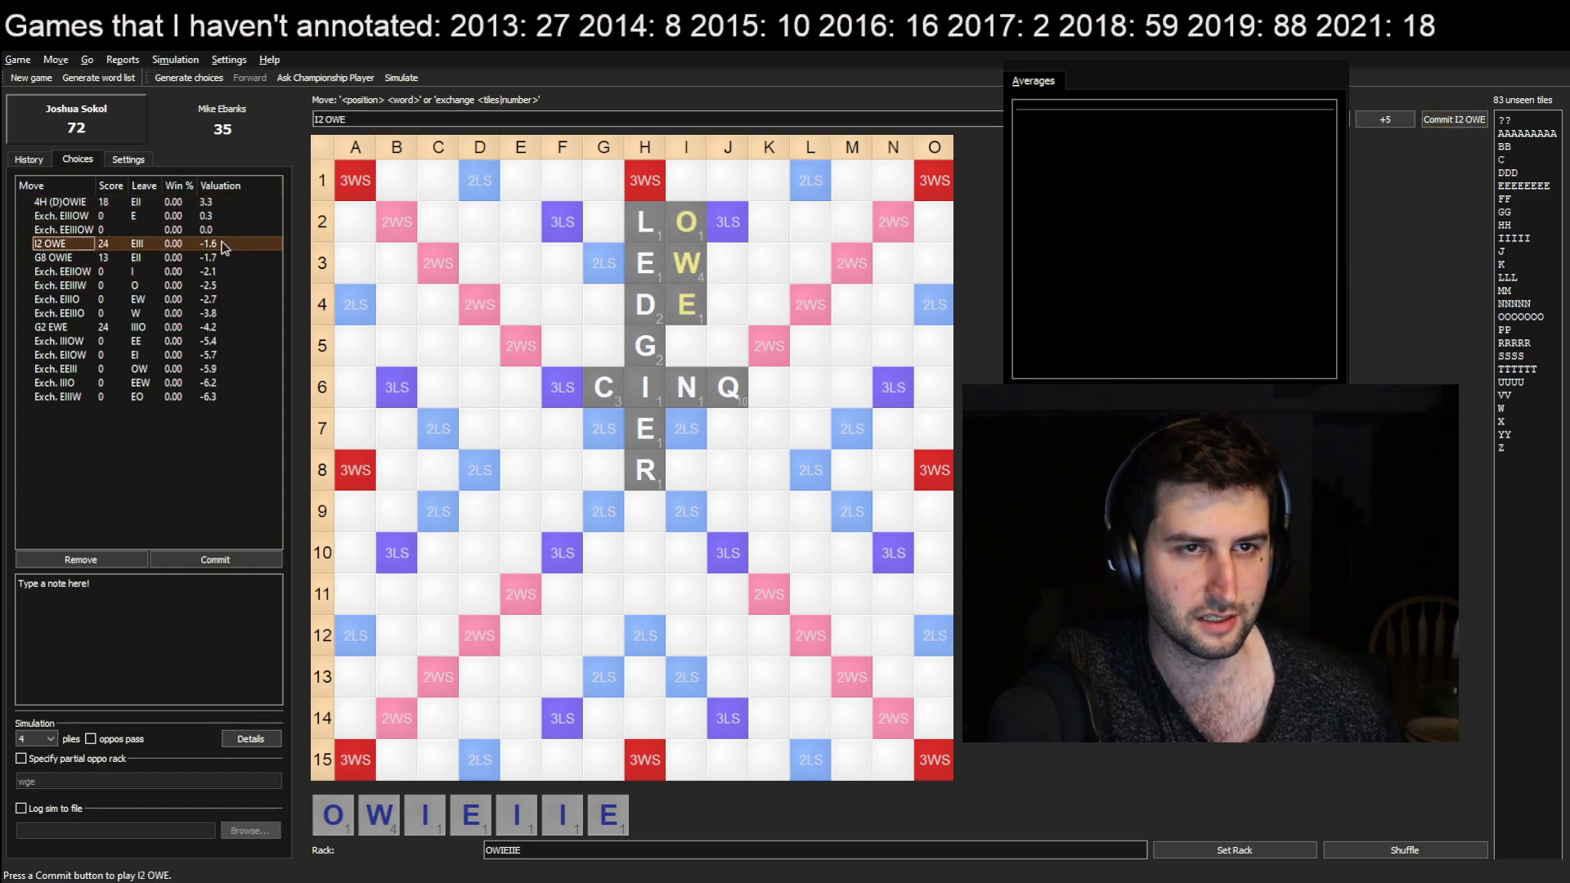
{"action": "left_click", "coordinate": [223, 204]}
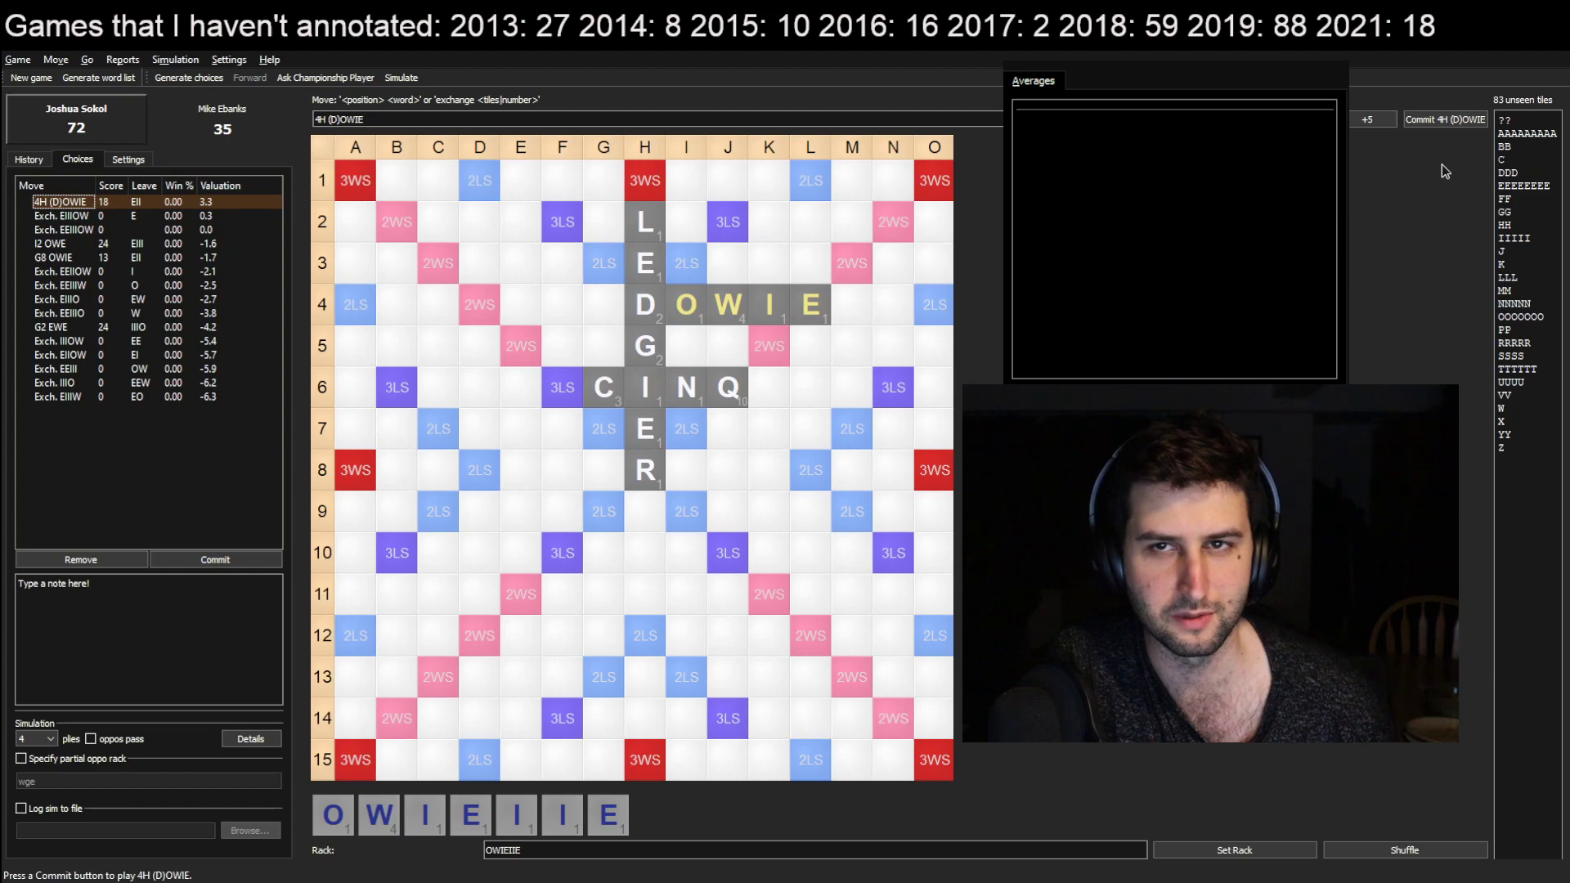
{"action": "left_click", "coordinate": [1445, 125]}
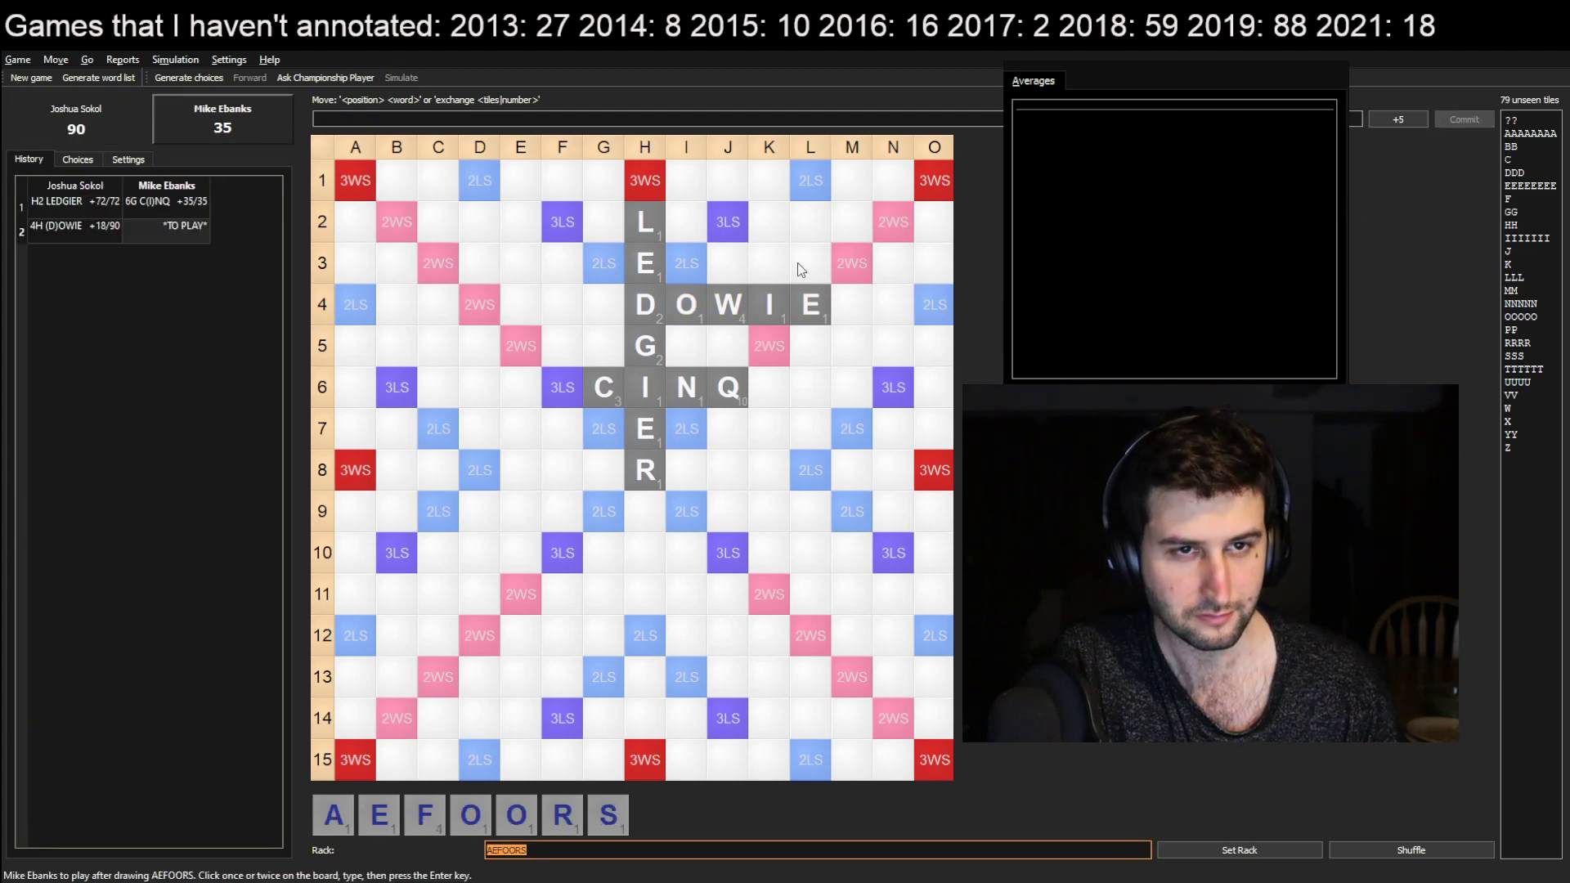
Commit the opponent's (L)IVE across row 2 for 15 points
{"action": "left_click", "coordinate": [687, 221]}
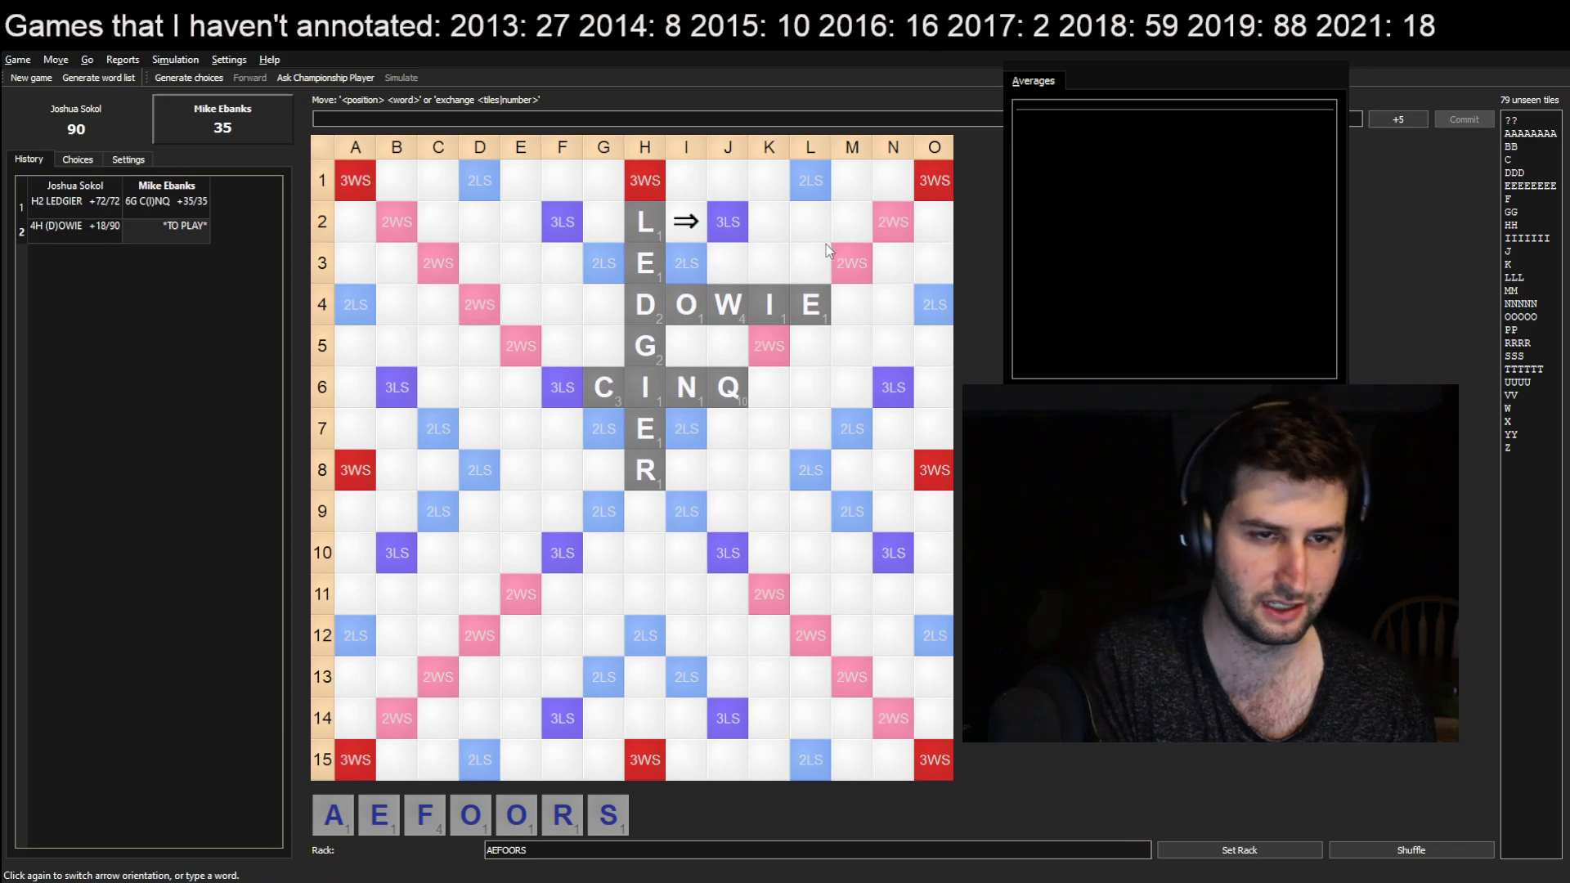
{"action": "type", "text": "IVE"}
{"action": "key", "text": "Return"}
{"action": "key", "text": "ctrl+Return"}
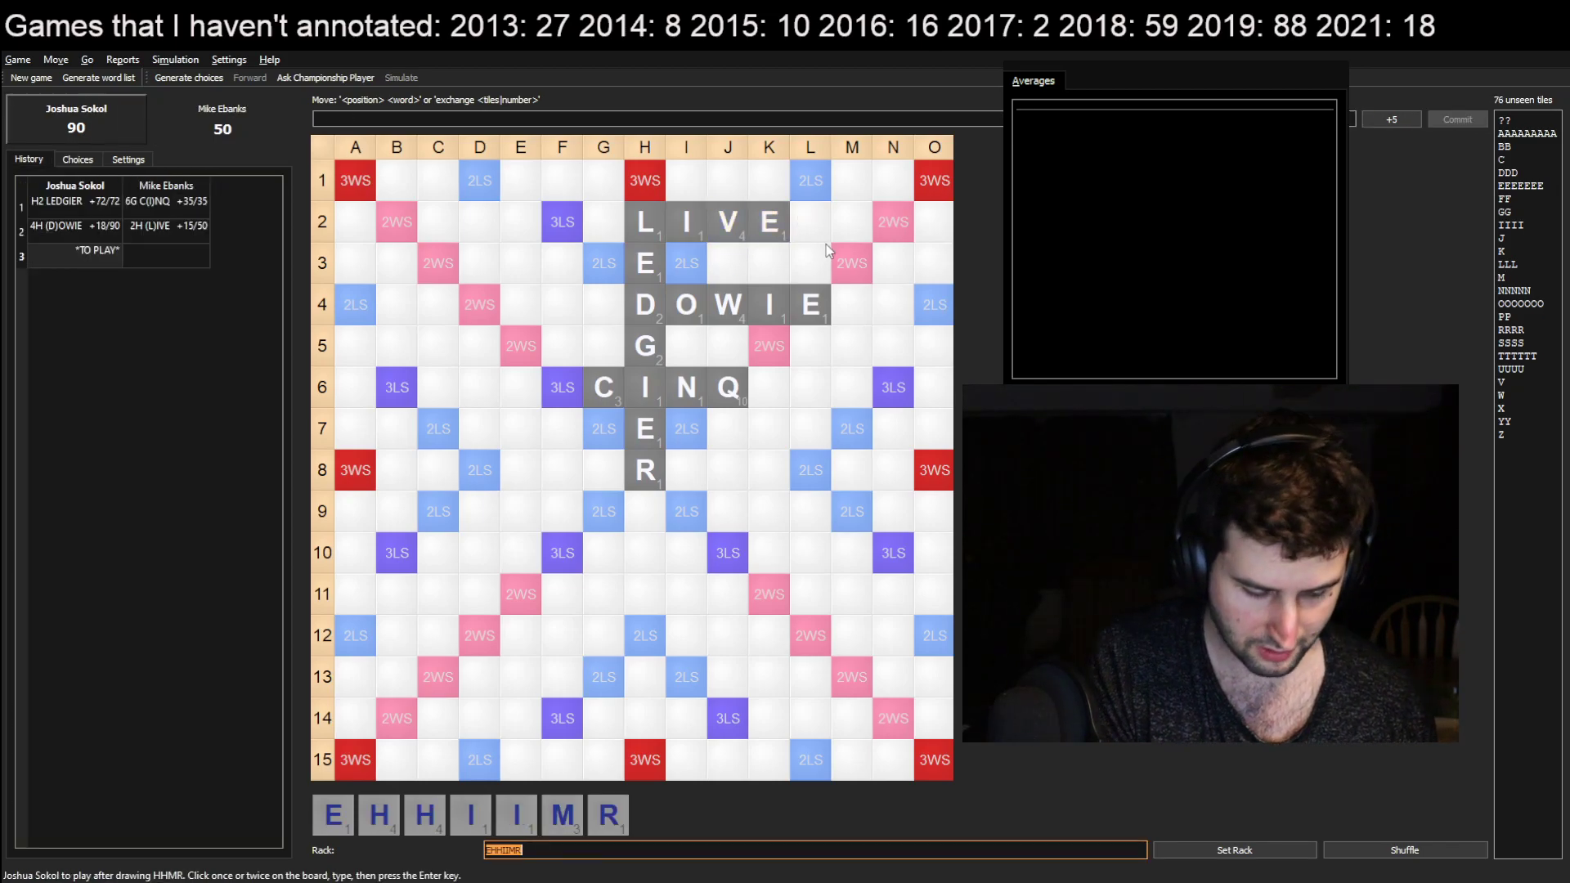
Set rack ADEEIIL, generate moves, and commit 1K AILED for 23
{"action": "type", "text": "adeiil"}
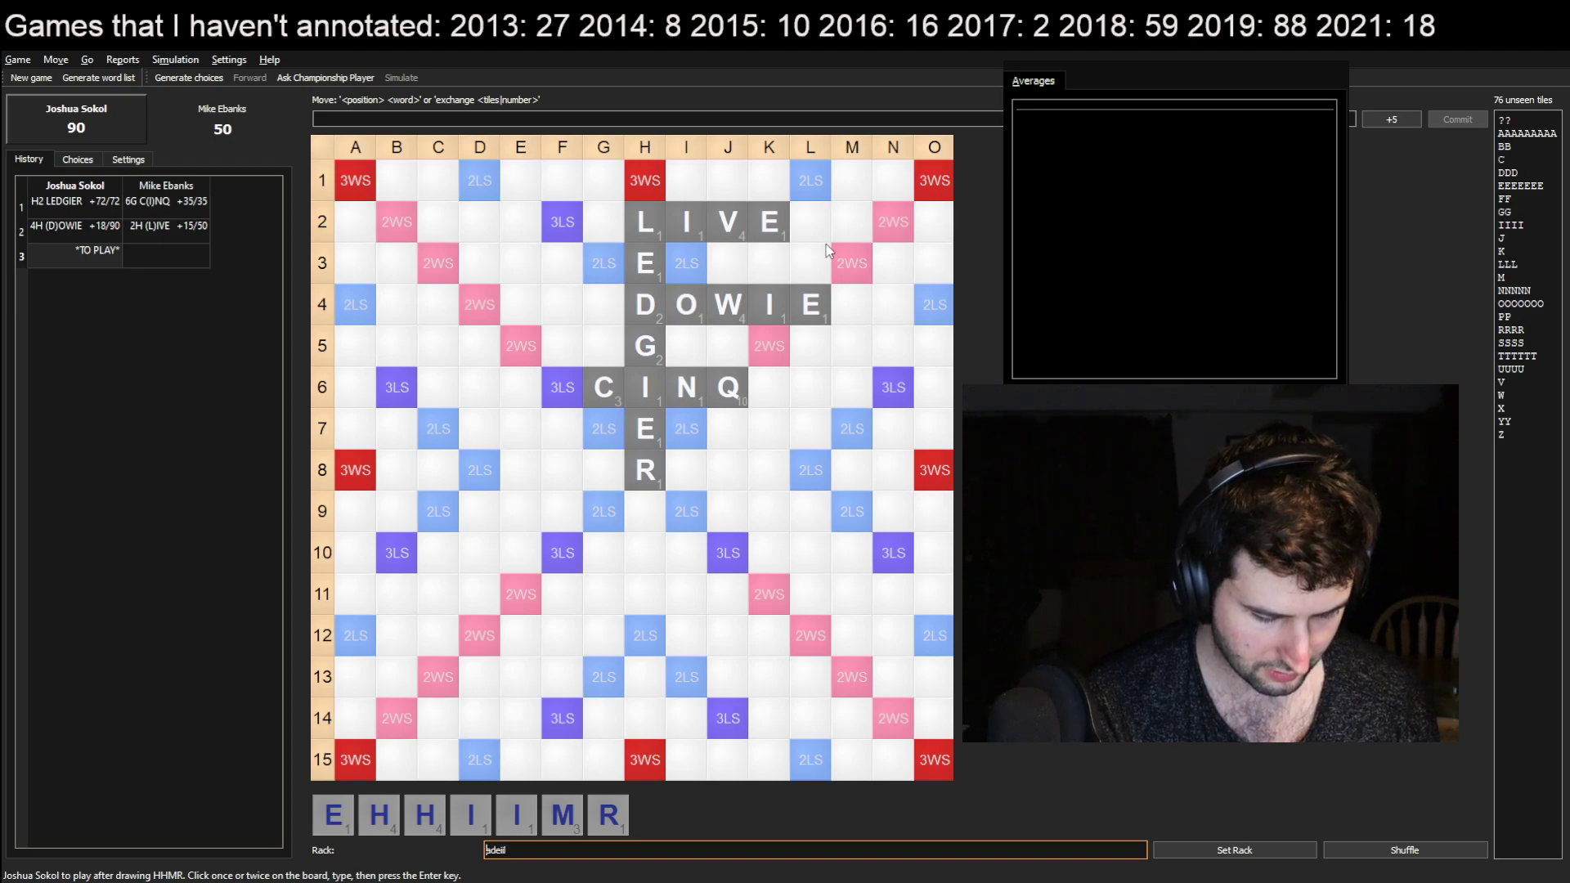
{"action": "type", "text": "e"}
{"action": "key", "text": "Return"}
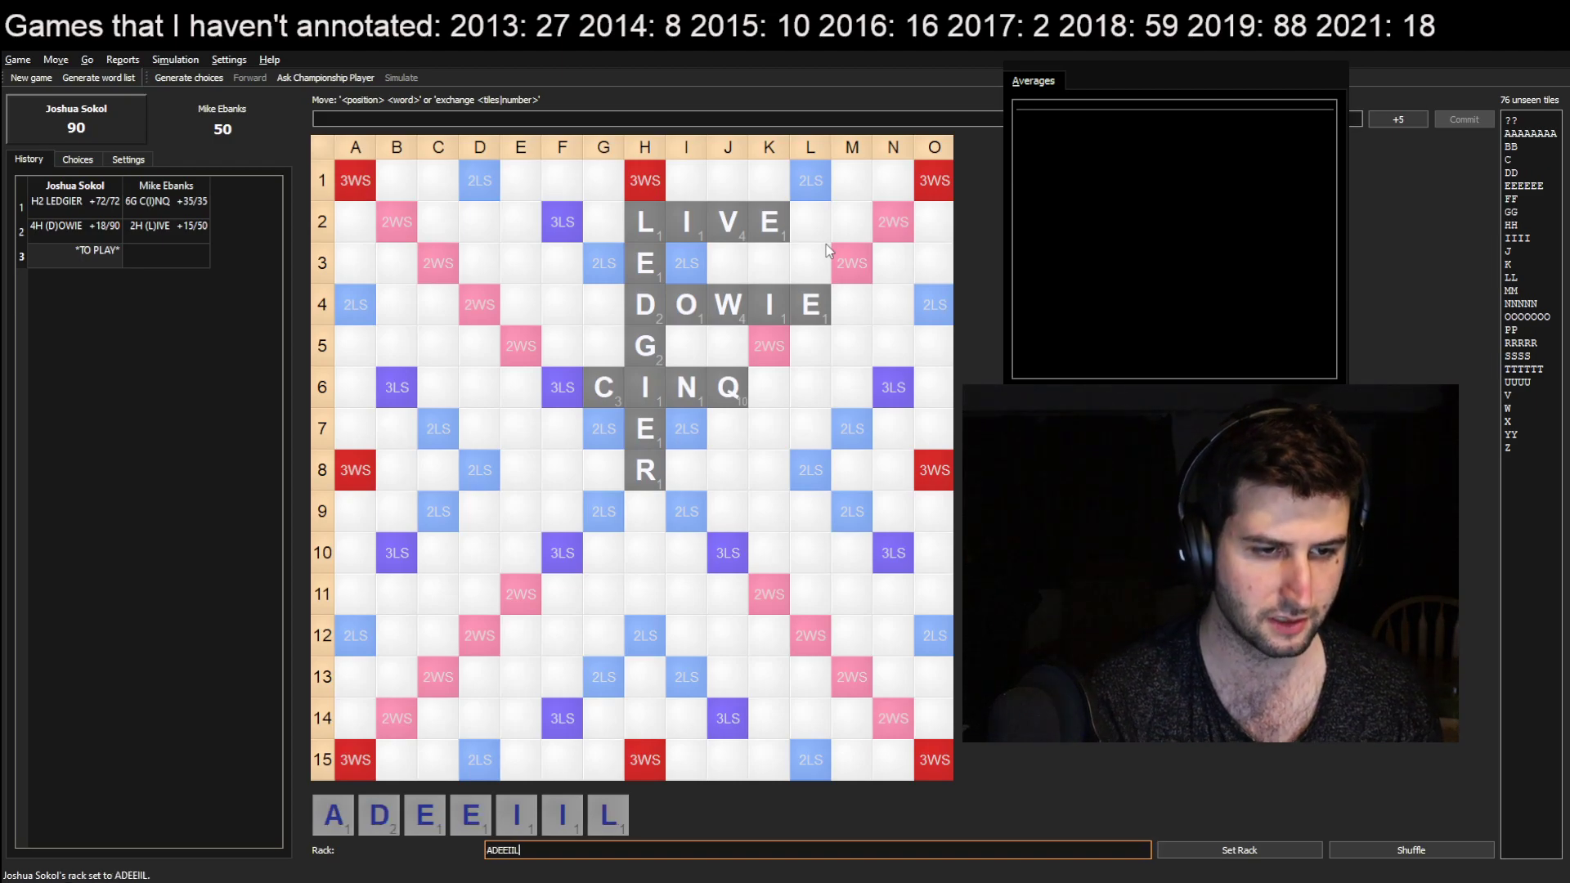
{"action": "left_click", "coordinate": [219, 78]}
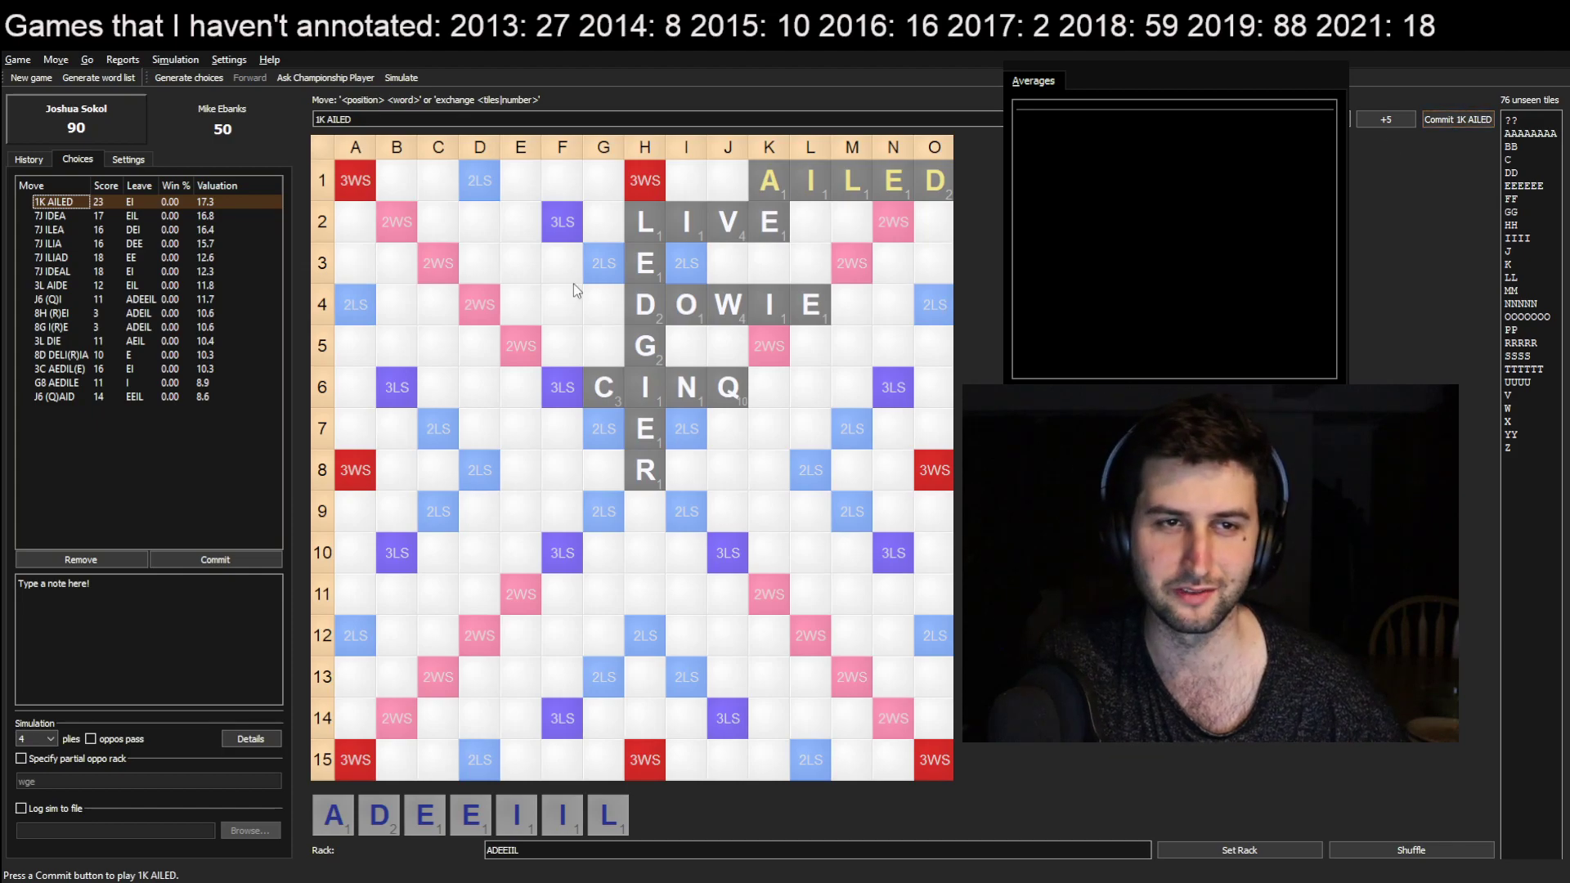
{"action": "left_click", "coordinate": [1440, 120]}
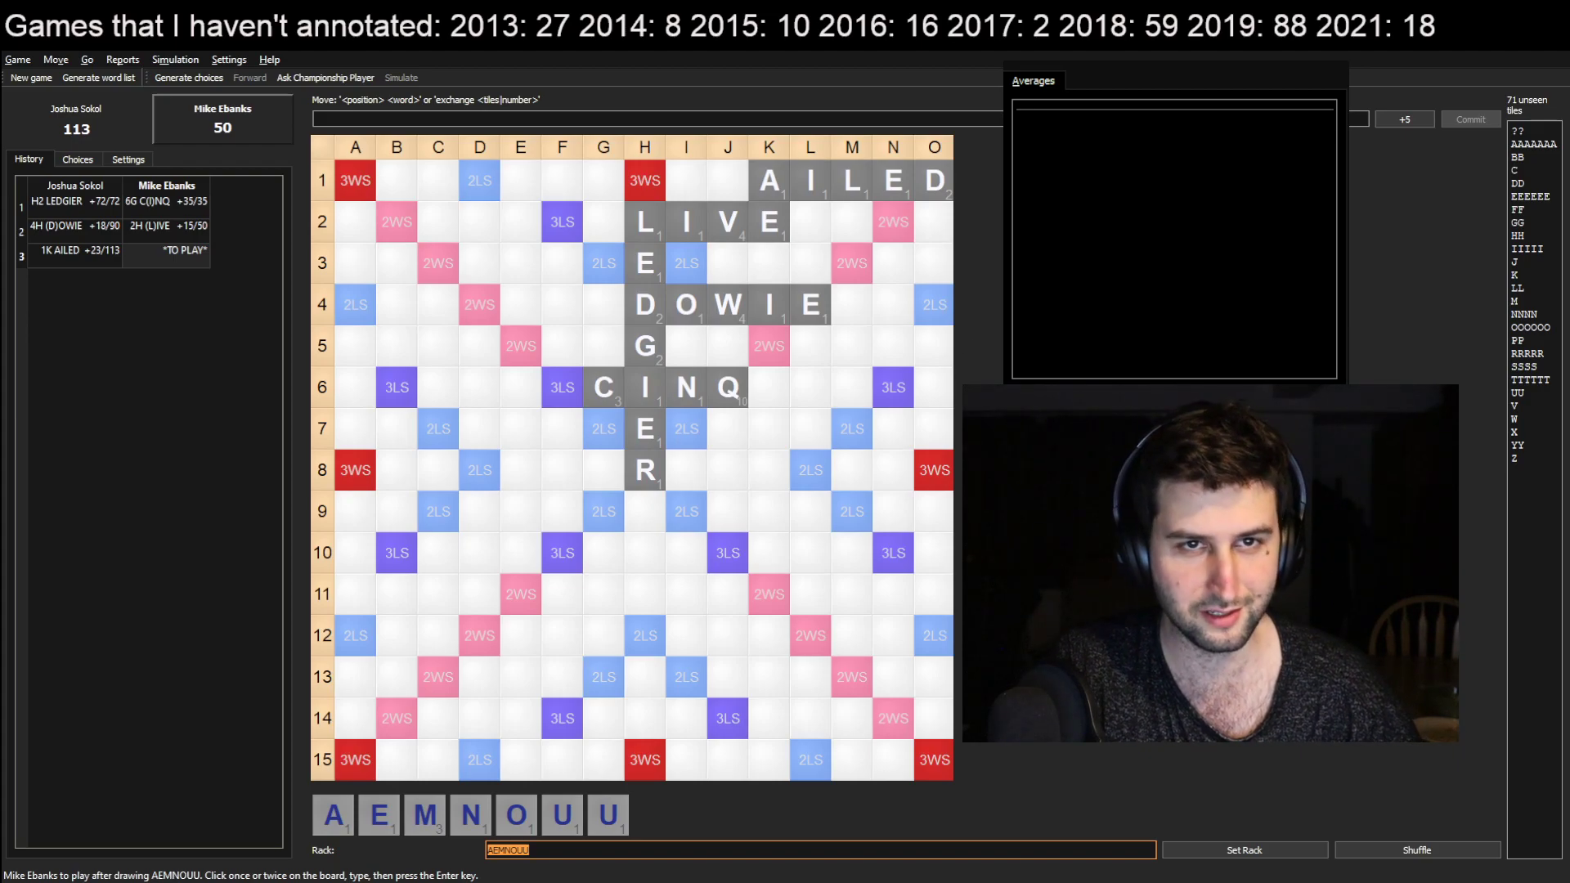
Enter the opponent's (Q)UEUING down column J and commit it for 19 points
{"action": "left_click", "coordinate": [817, 427]}
{"action": "left_click", "coordinate": [818, 426]}
{"action": "left_click", "coordinate": [739, 442]}
{"action": "left_click", "coordinate": [739, 442]}
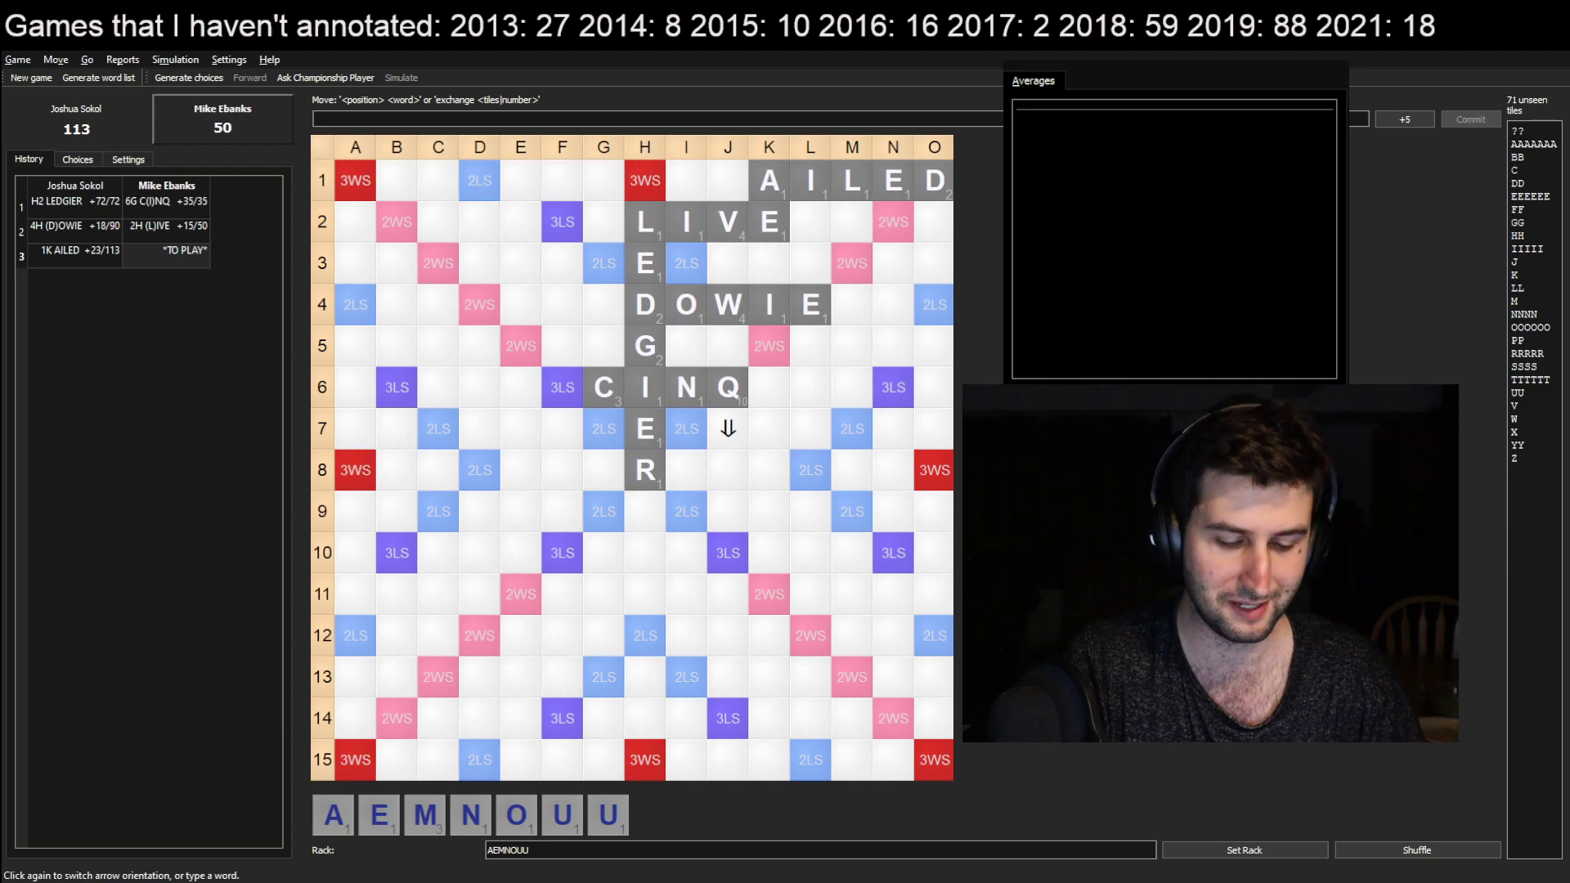
{"action": "type", "text": "ueuing"}
{"action": "key", "text": "Return"}
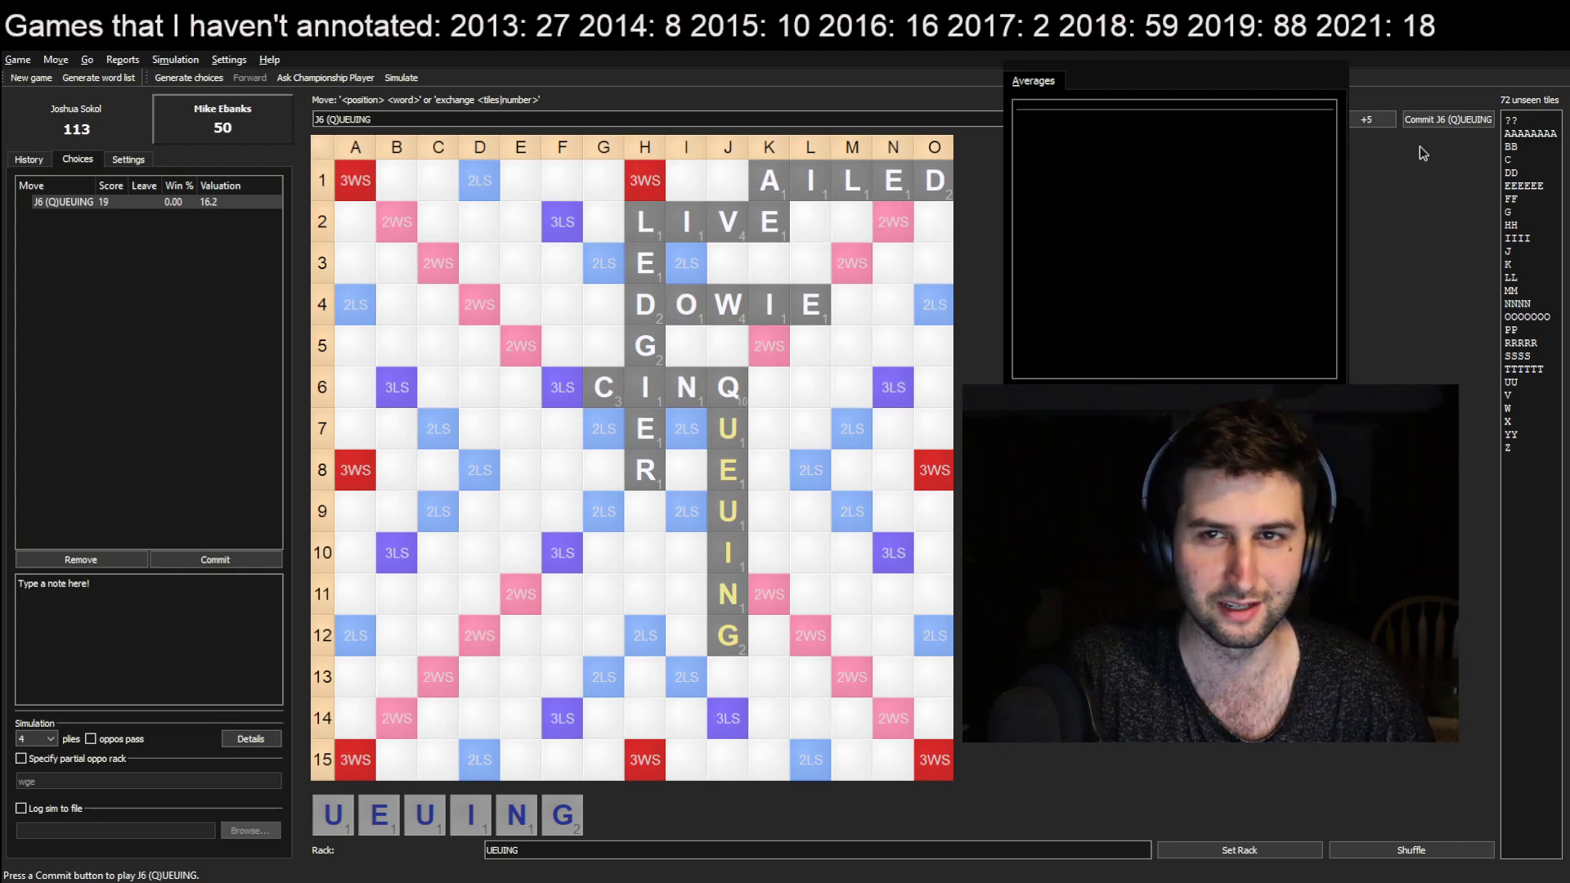
{"action": "left_click", "coordinate": [1459, 120]}
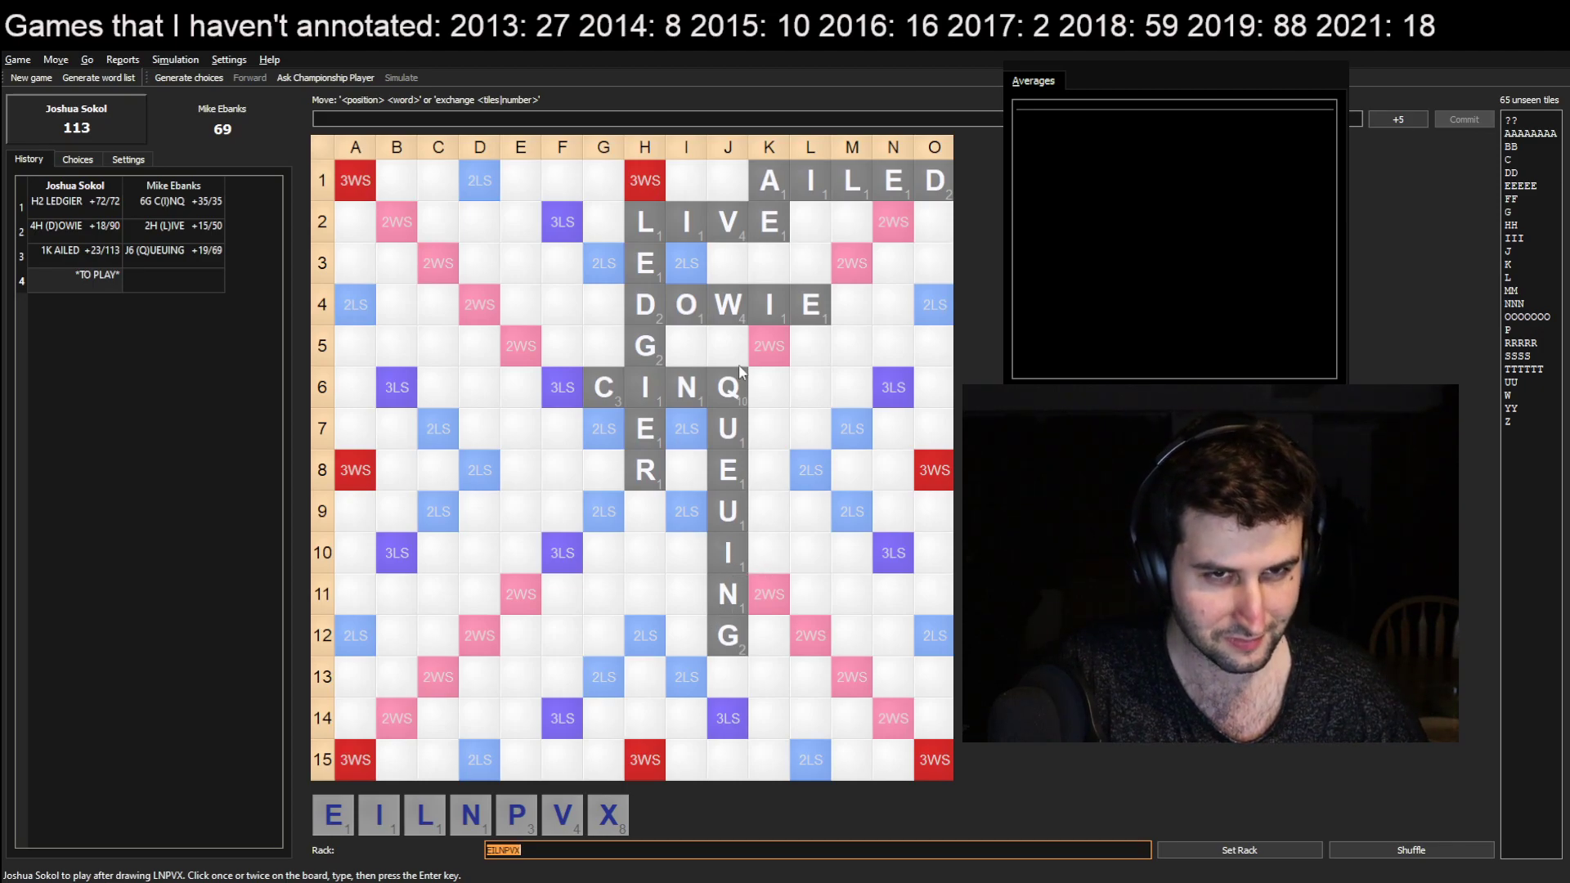
Set the rack to MY and record a pass for the first player
{"action": "type", "text": "MY"}
{"action": "key", "text": "Return"}
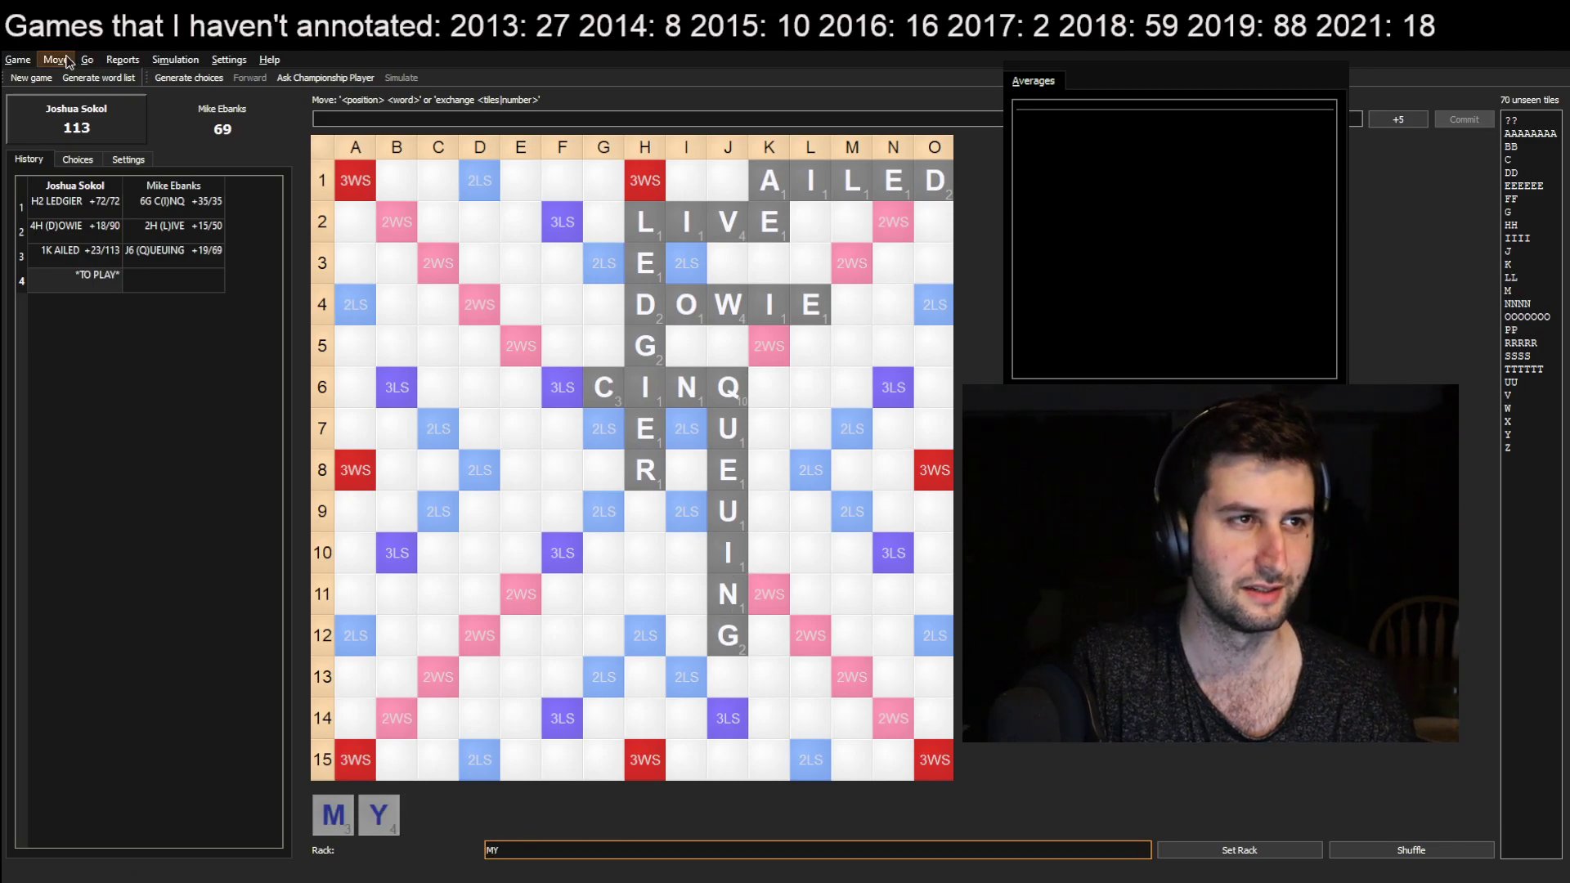
{"action": "left_click", "coordinate": [1462, 121]}
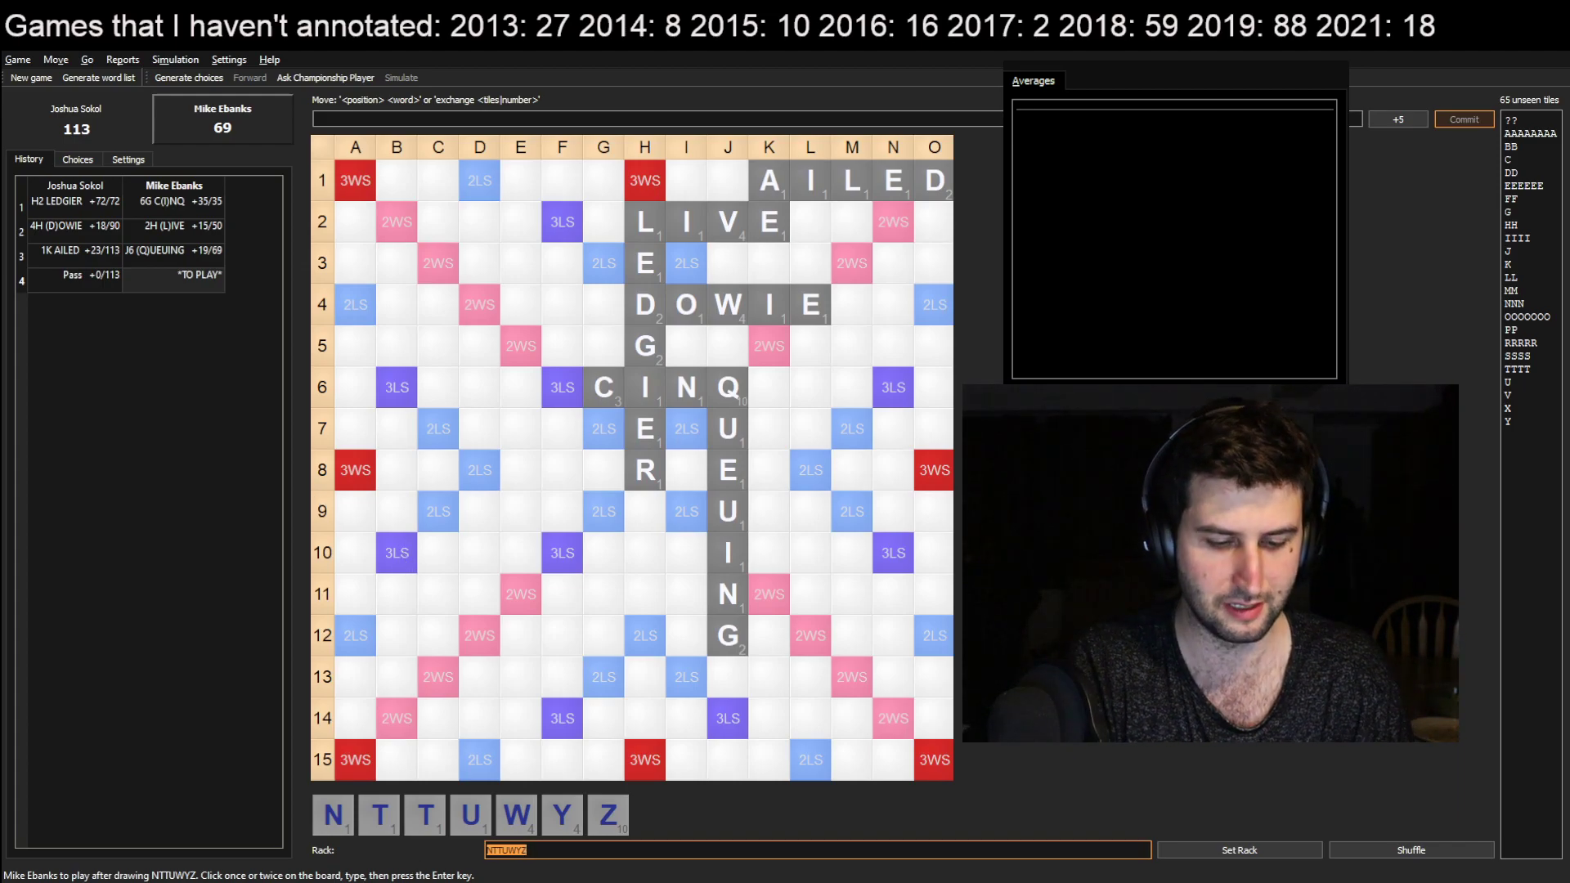
Give the opponent rack MY and commit MY at 3L for 18 points
{"action": "type", "text": "MY"}
{"action": "key", "text": "Return"}
{"action": "left_click", "coordinate": [810, 263]}
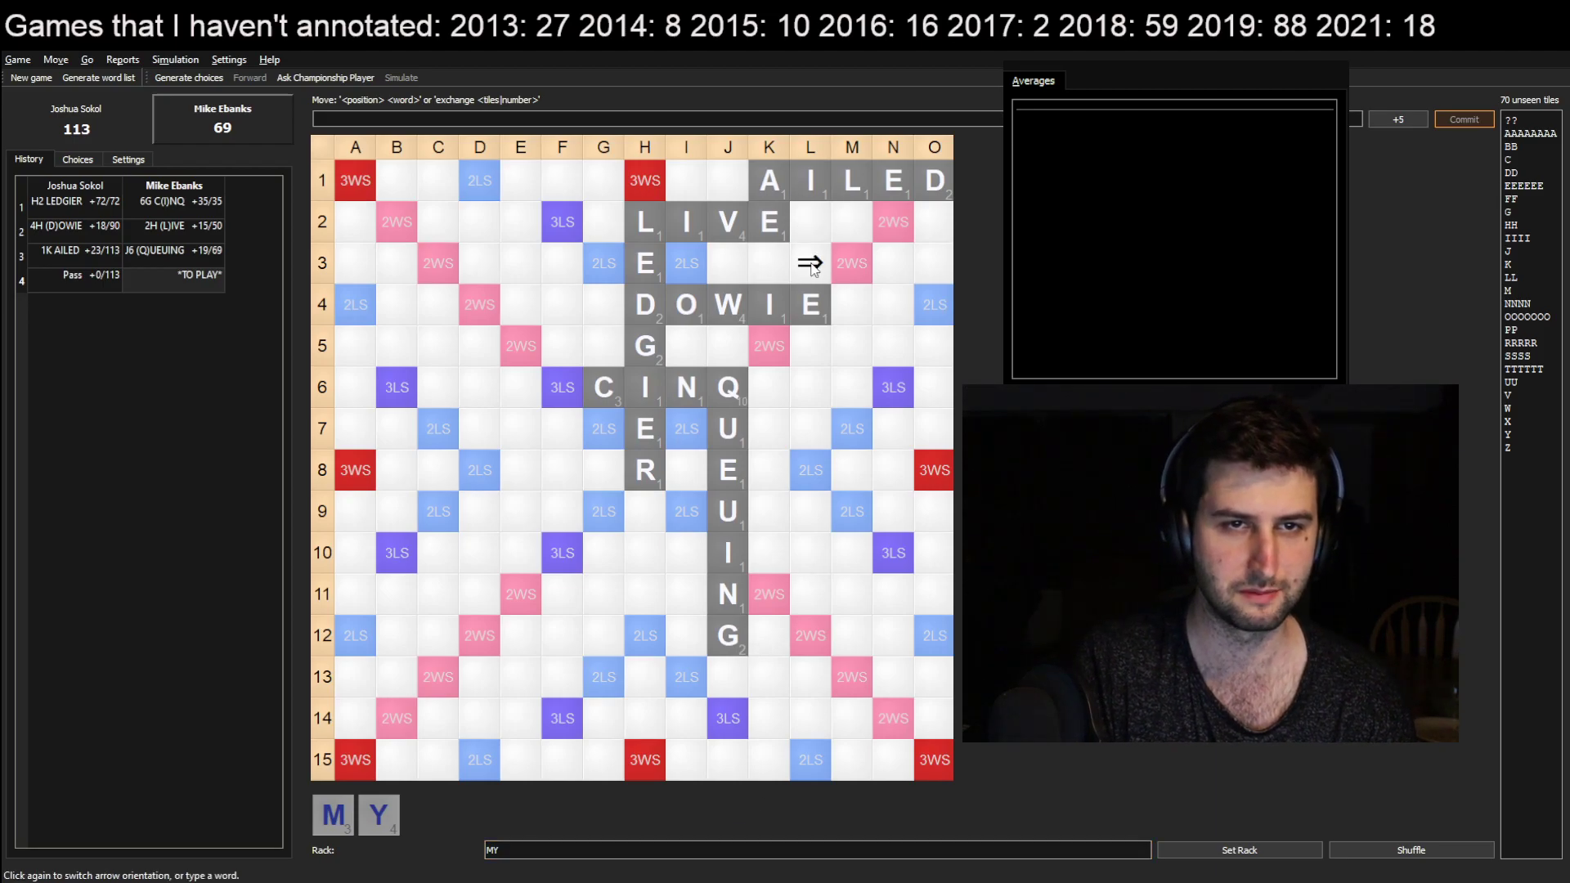
{"action": "type", "text": "my"}
{"action": "key", "text": "Return"}
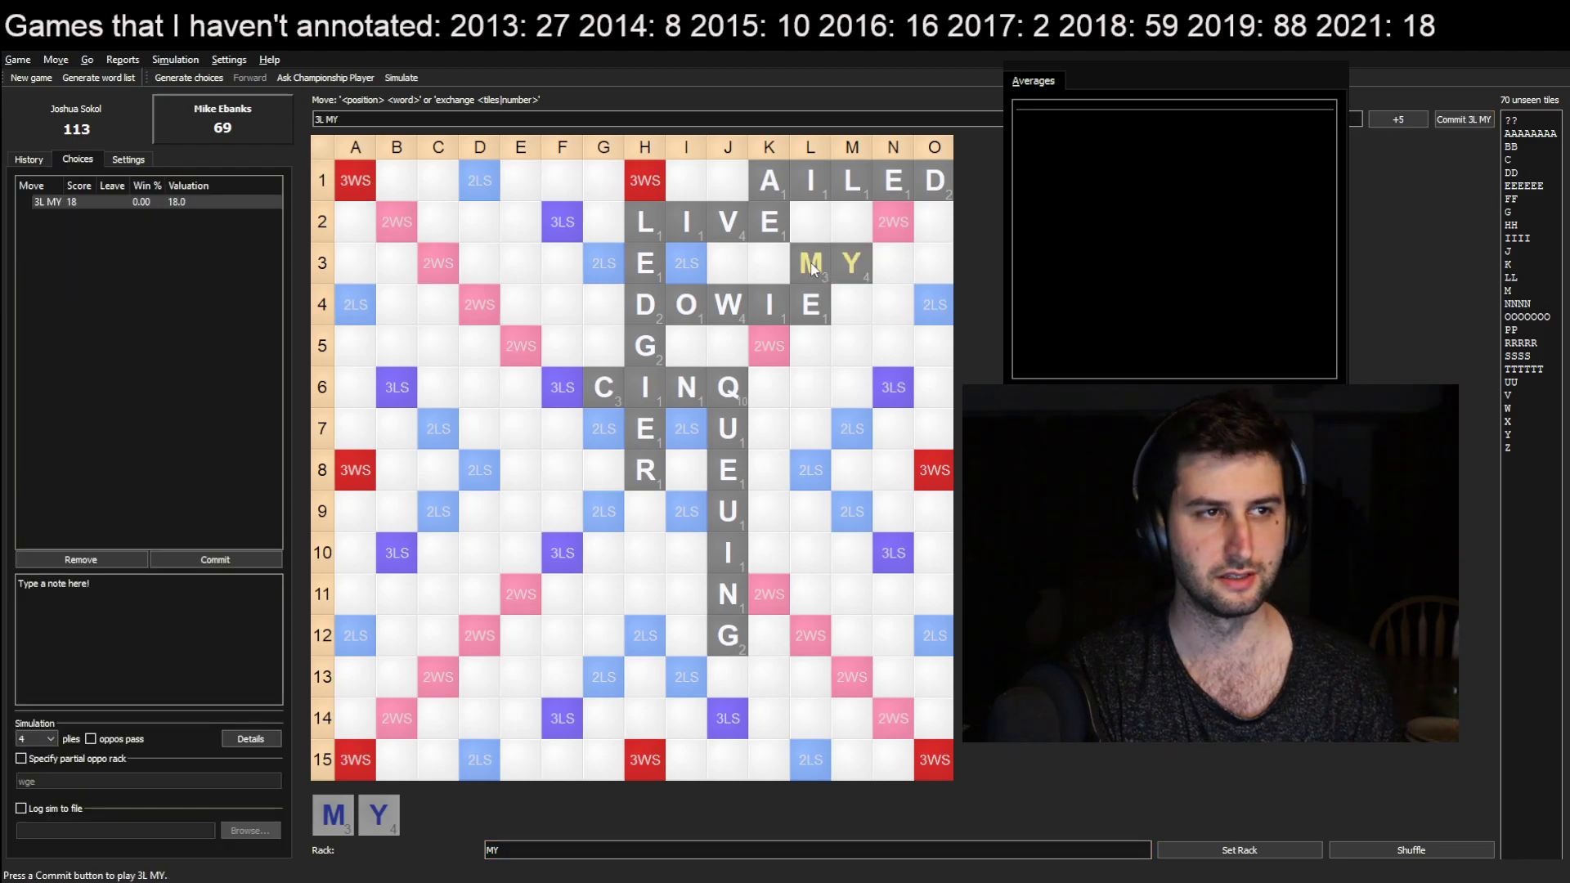
{"action": "key", "text": "Return"}
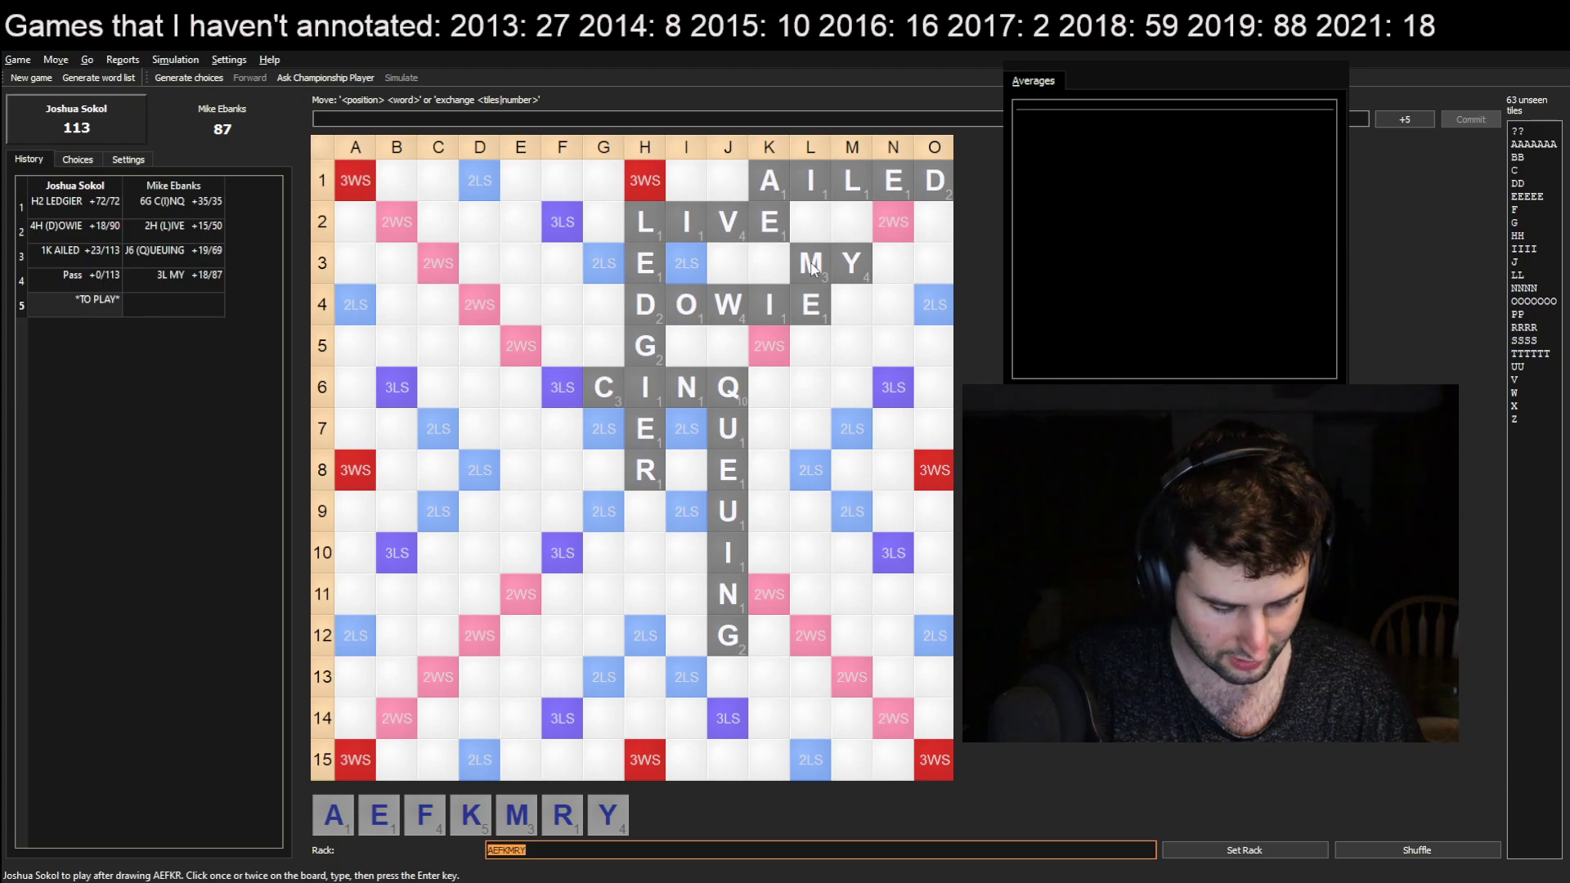
Set rack ENJOISA, generate moves, and commit 11E ENJOI(N)S for 56
{"action": "type", "text": "ENJOISA"}
{"action": "key", "text": "Return"}
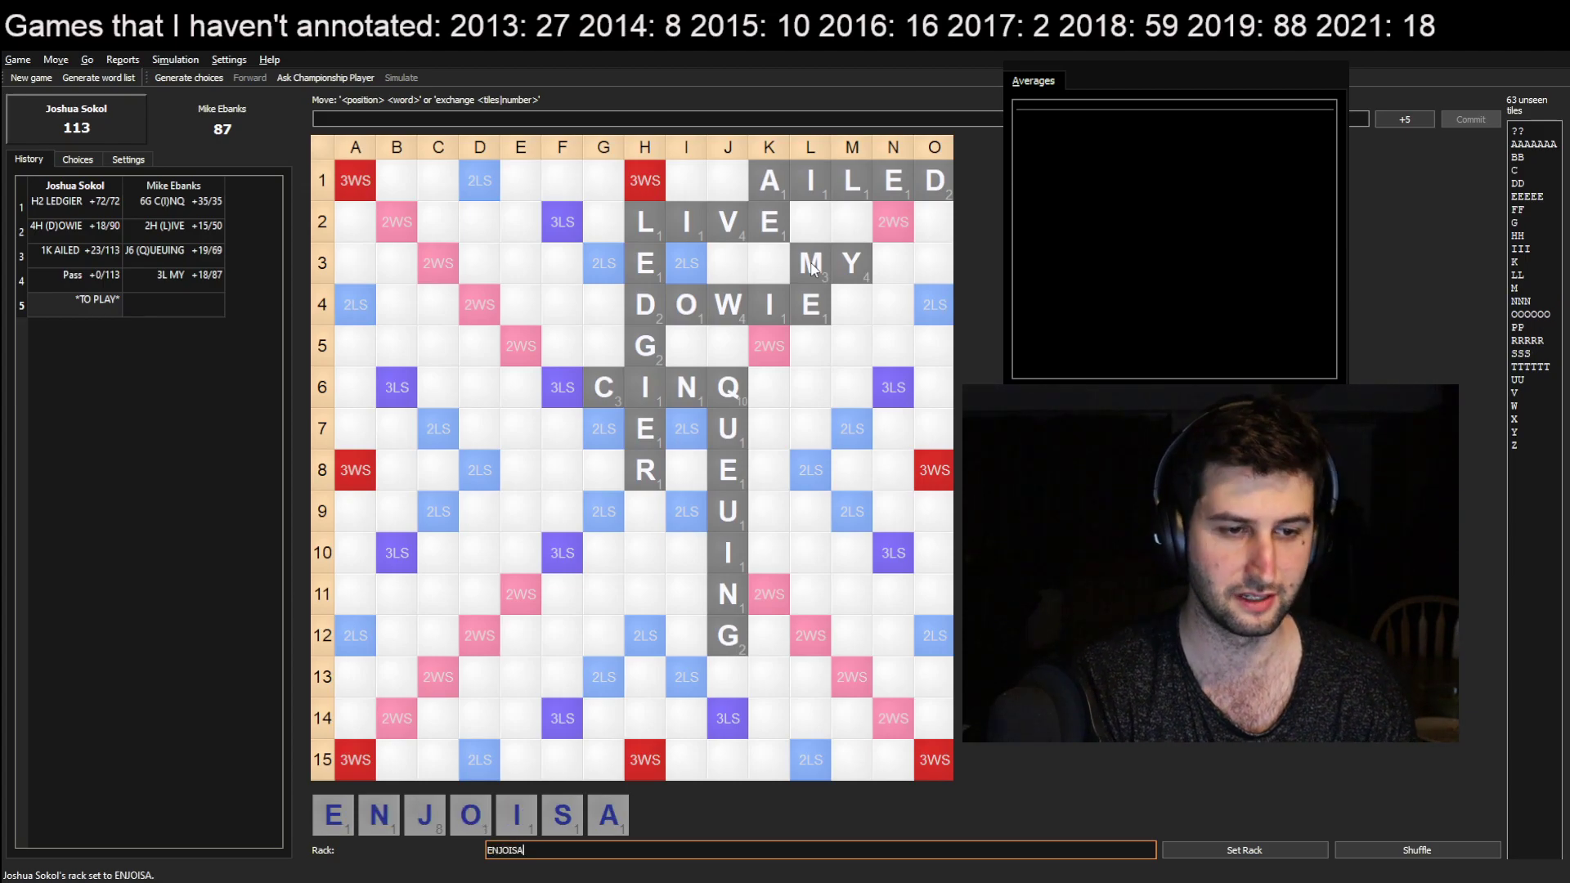
{"action": "left_click", "coordinate": [189, 77]}
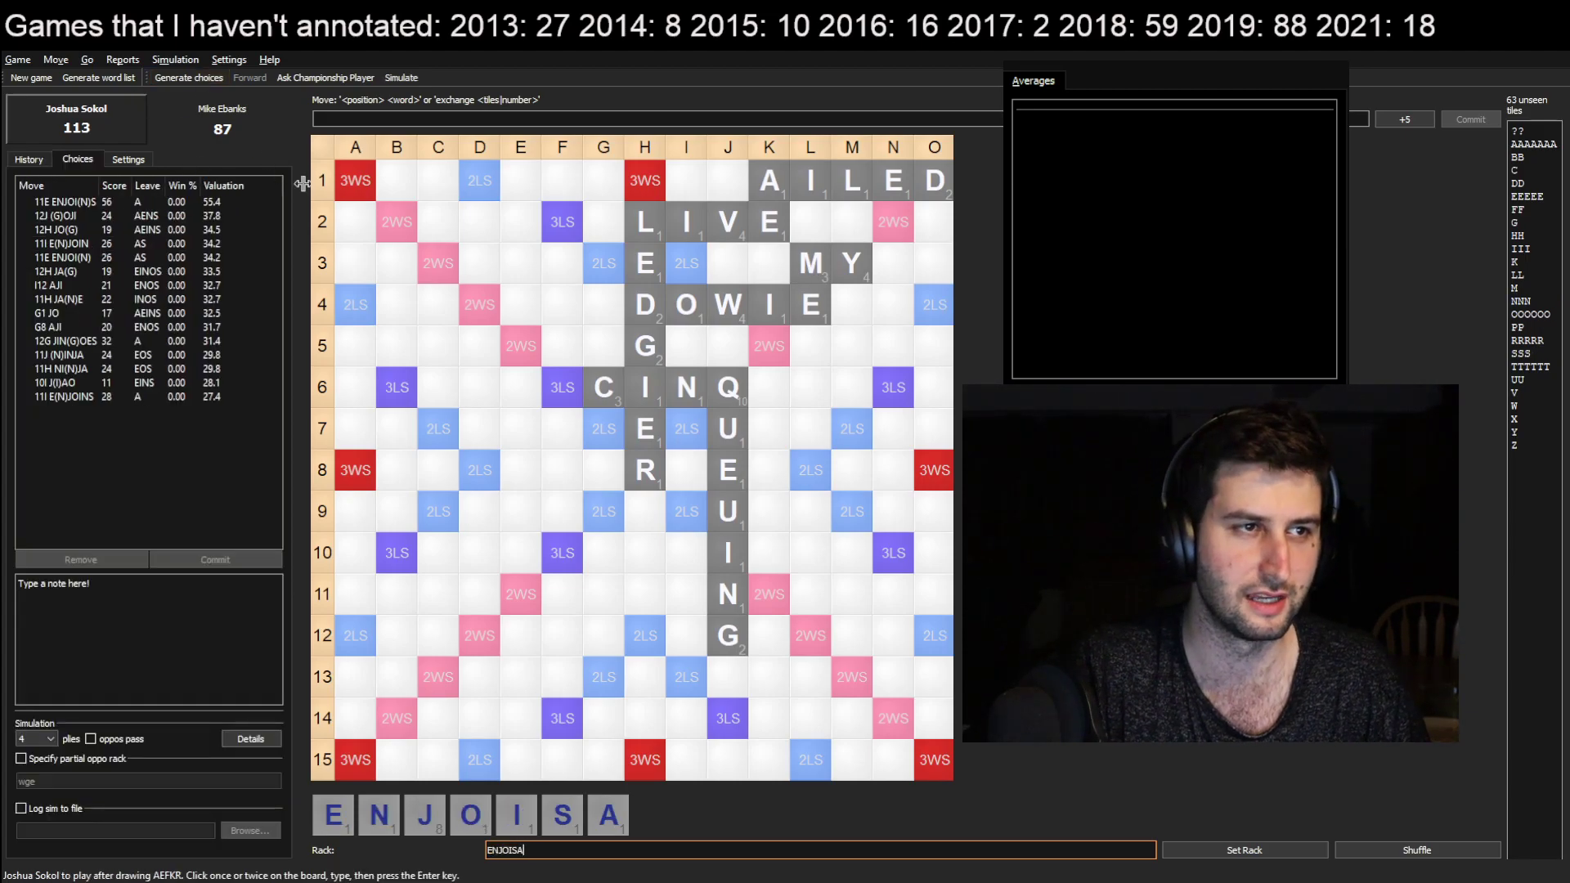
{"action": "left_click", "coordinate": [186, 201]}
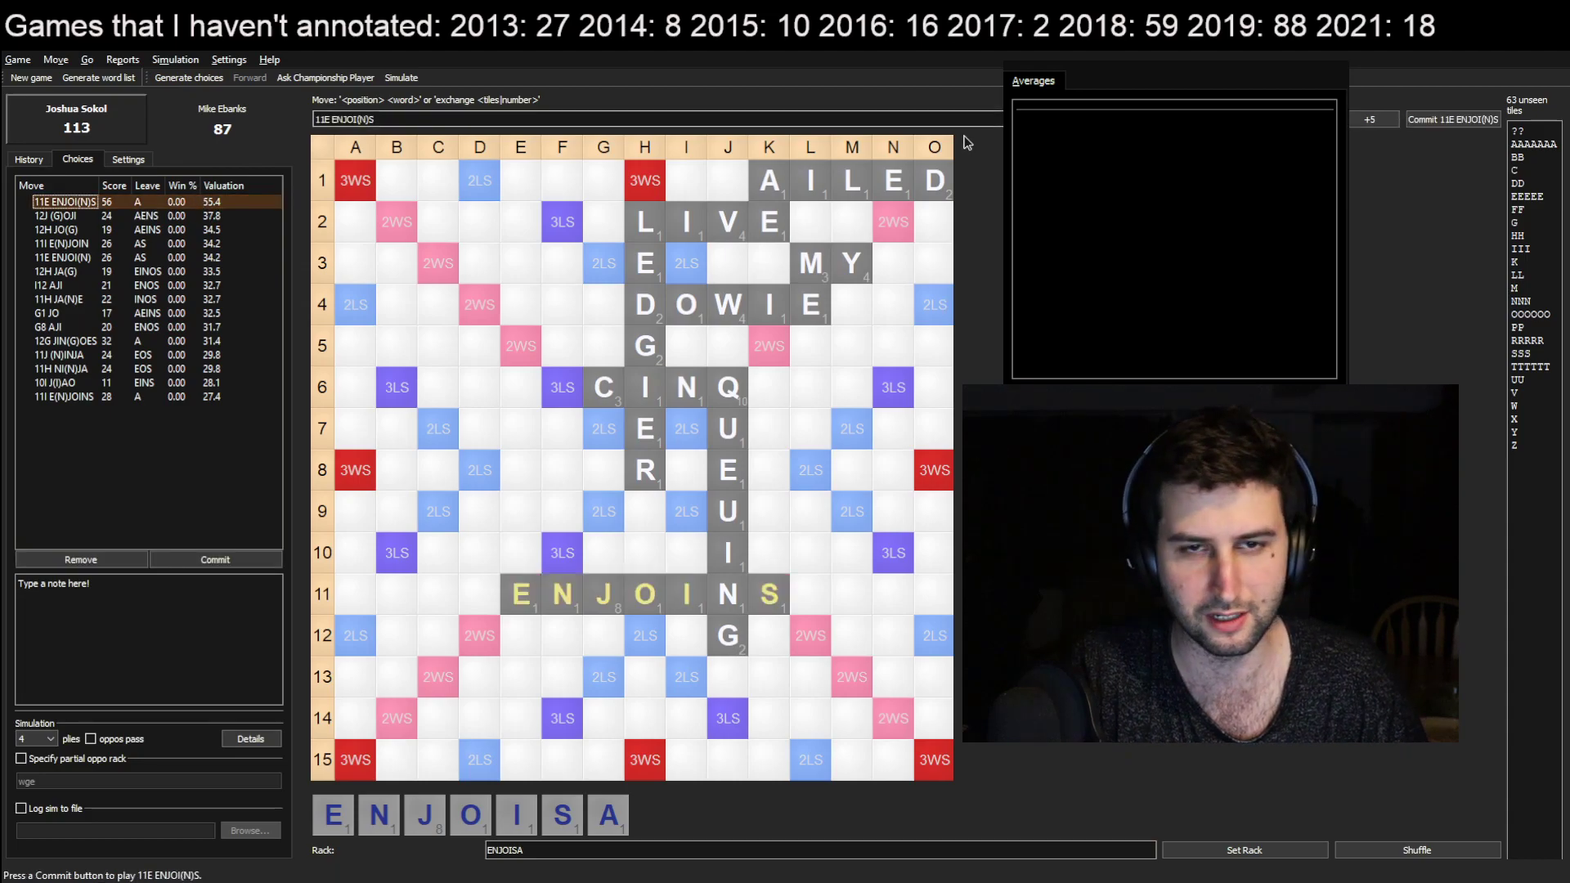
{"action": "left_click", "coordinate": [1423, 120]}
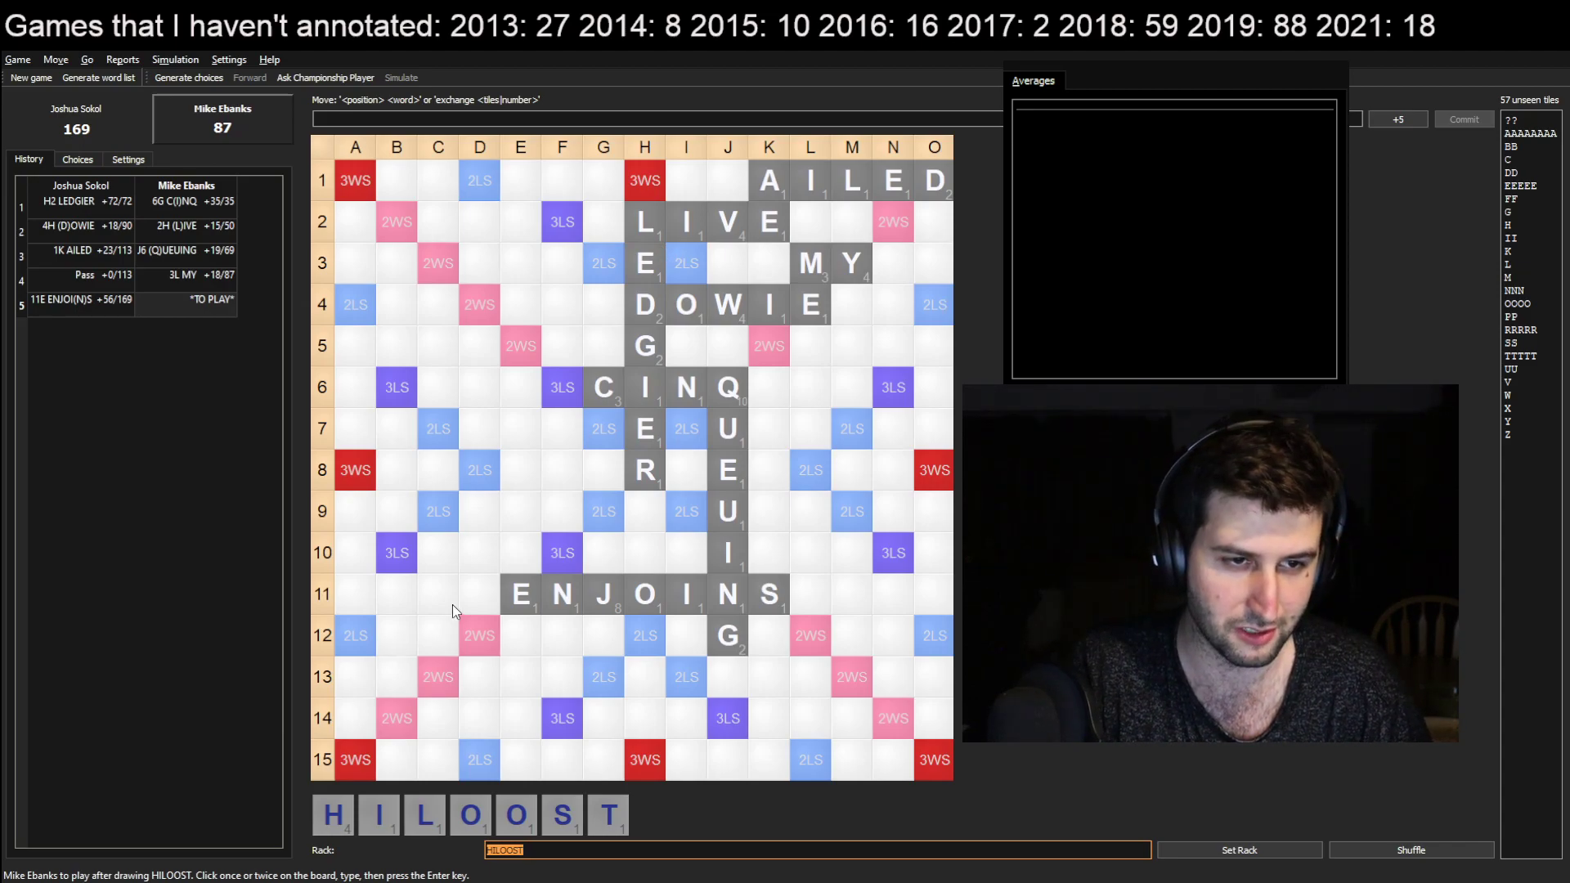
{"action": "left_click", "coordinate": [398, 638]}
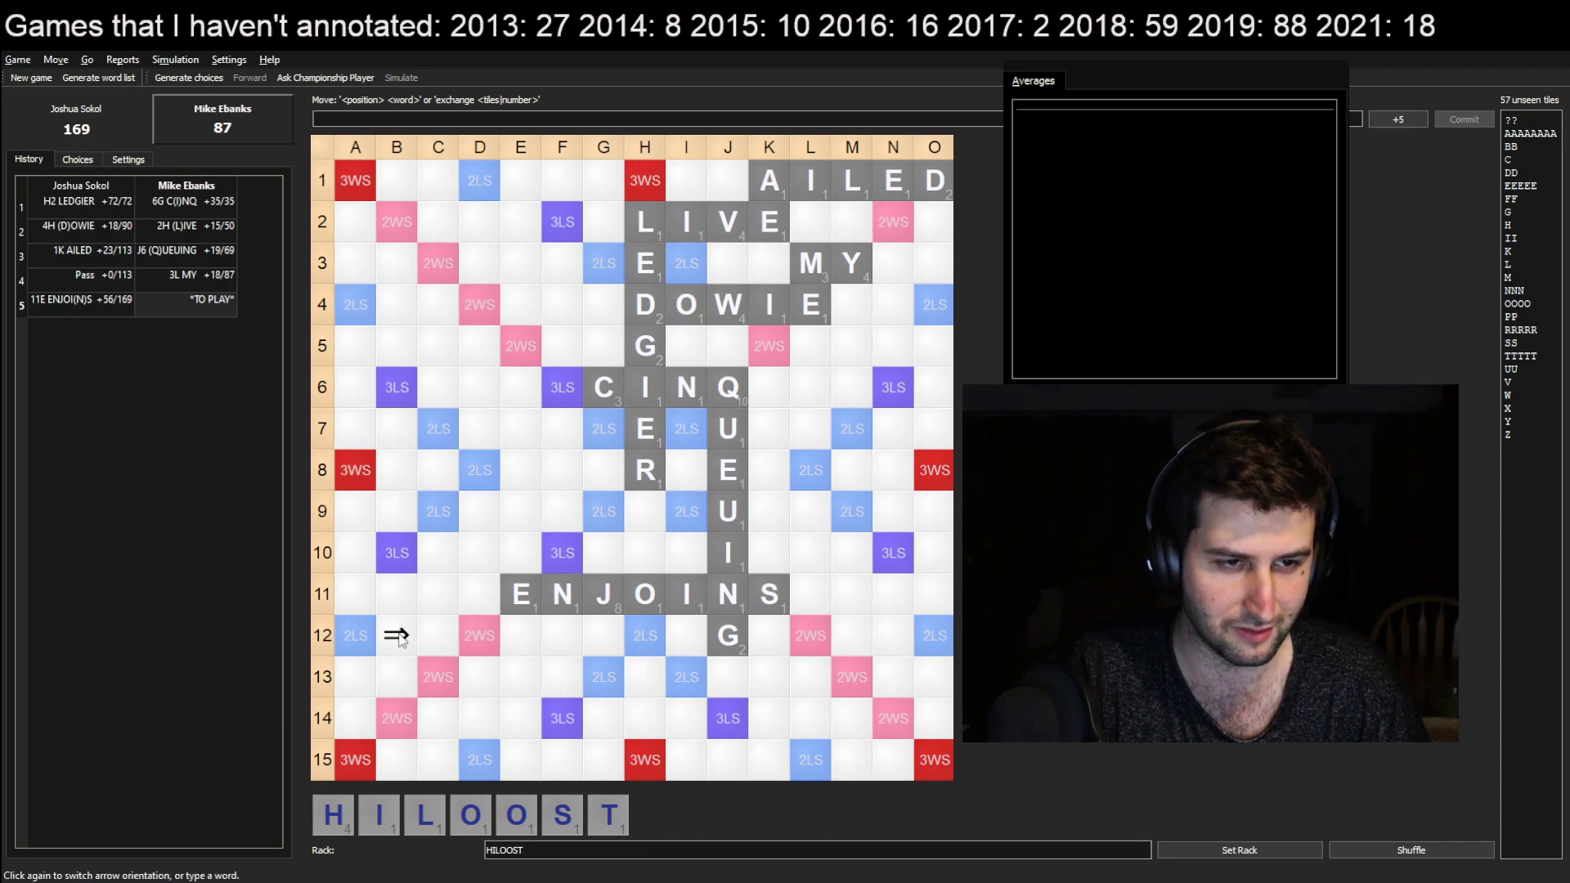
Try KNOT placements on rows 10 and 12, then preview F10 K(N)OT from generated moves
{"action": "type", "text": "knkot"}
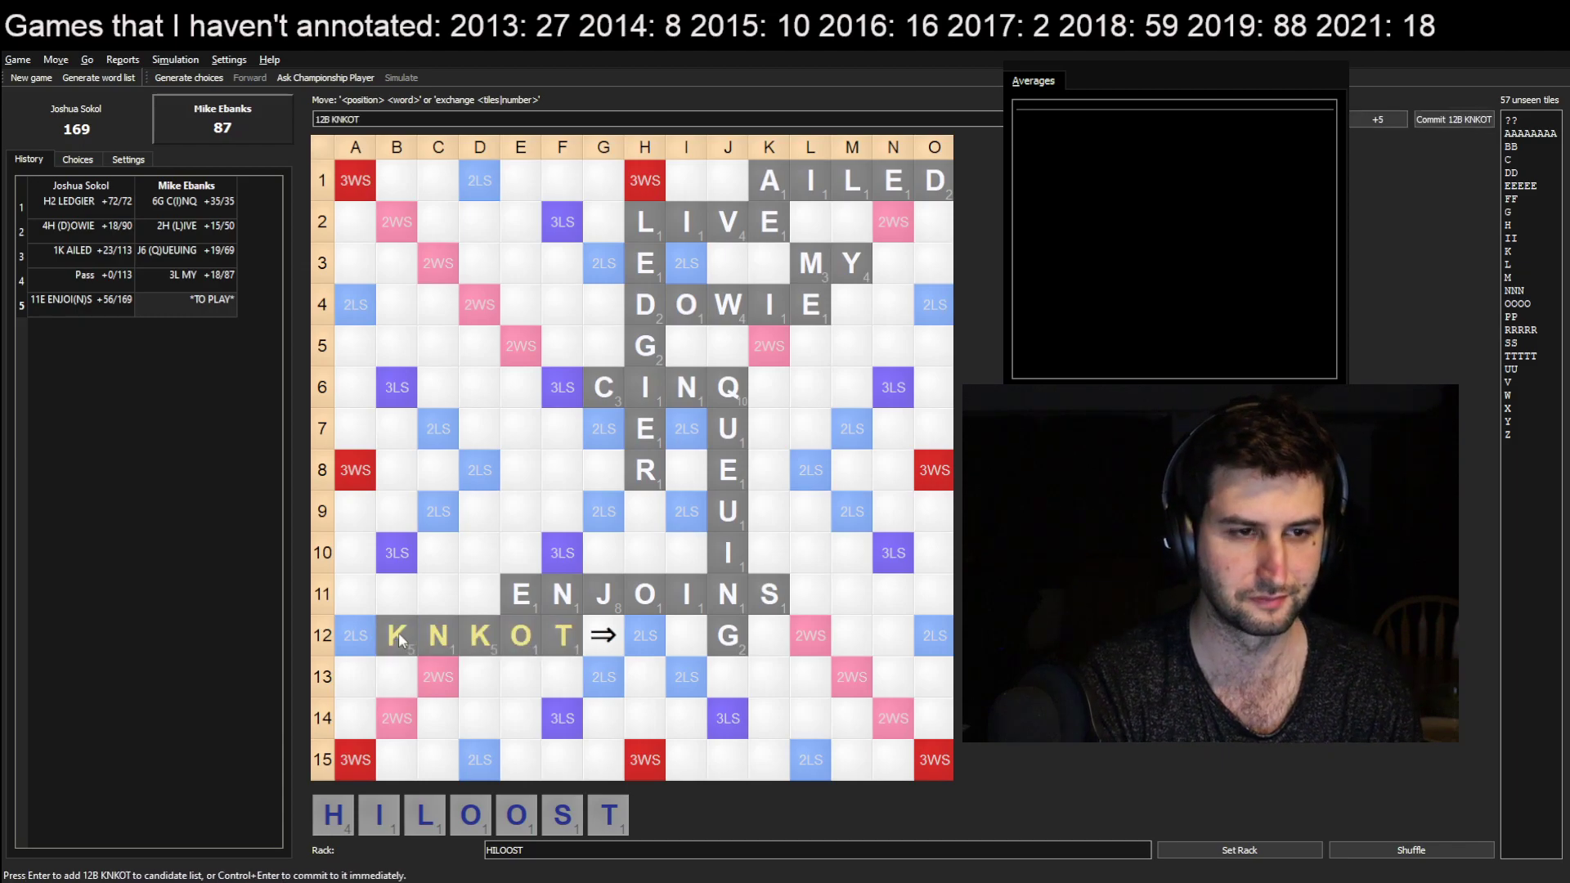
{"action": "key", "text": "BackSpace"}
{"action": "key", "text": "BackSpace"}
{"action": "key", "text": "BackSpace"}
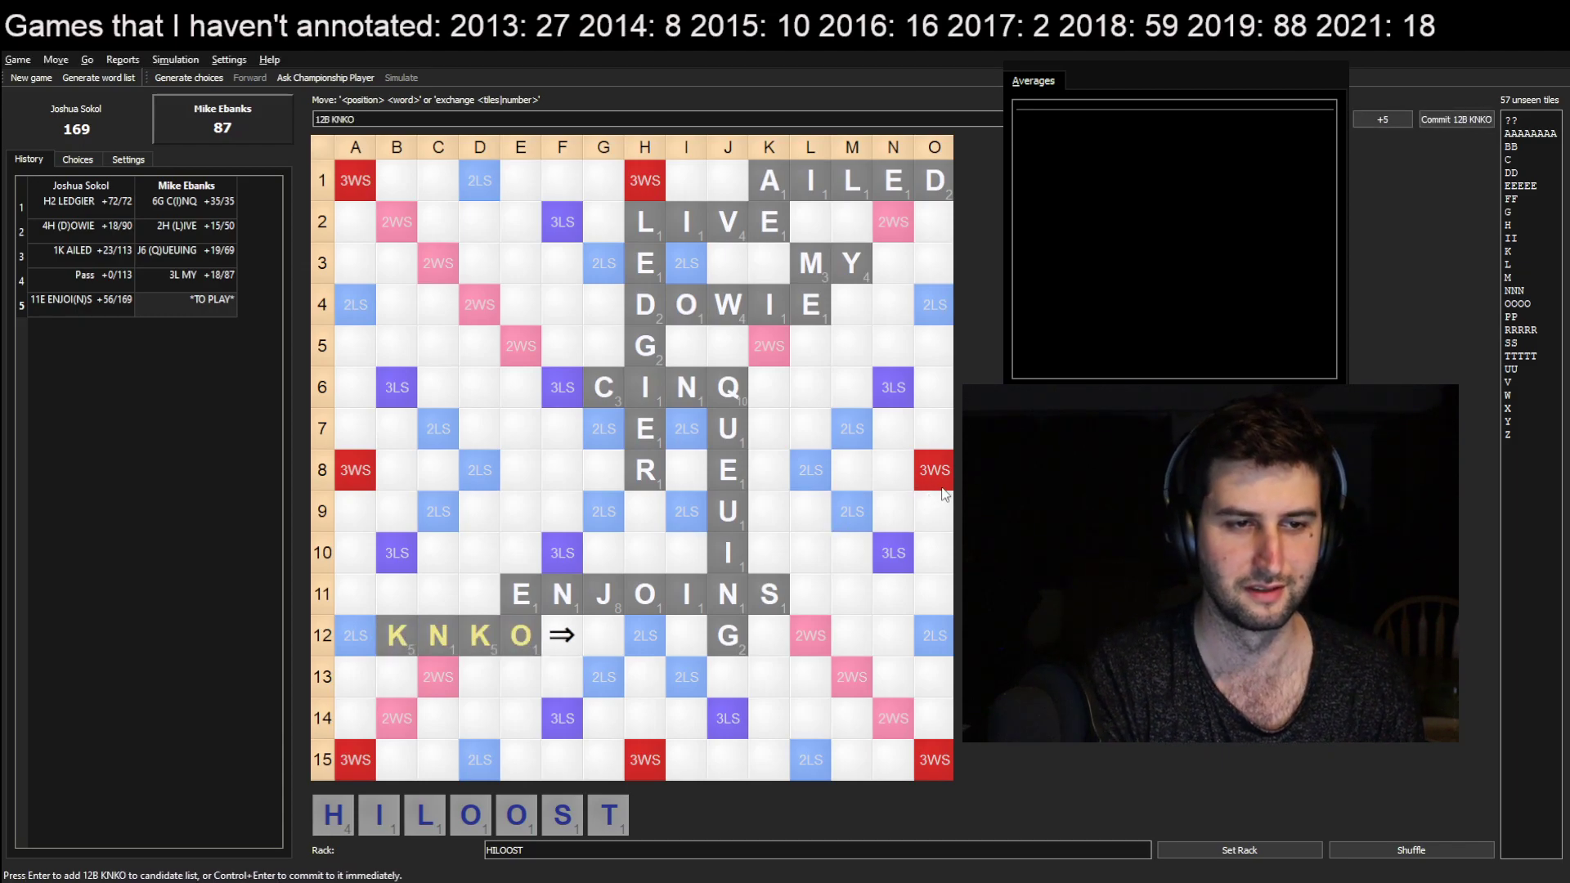
{"action": "type", "text": "ot"}
{"action": "key", "text": "Return"}
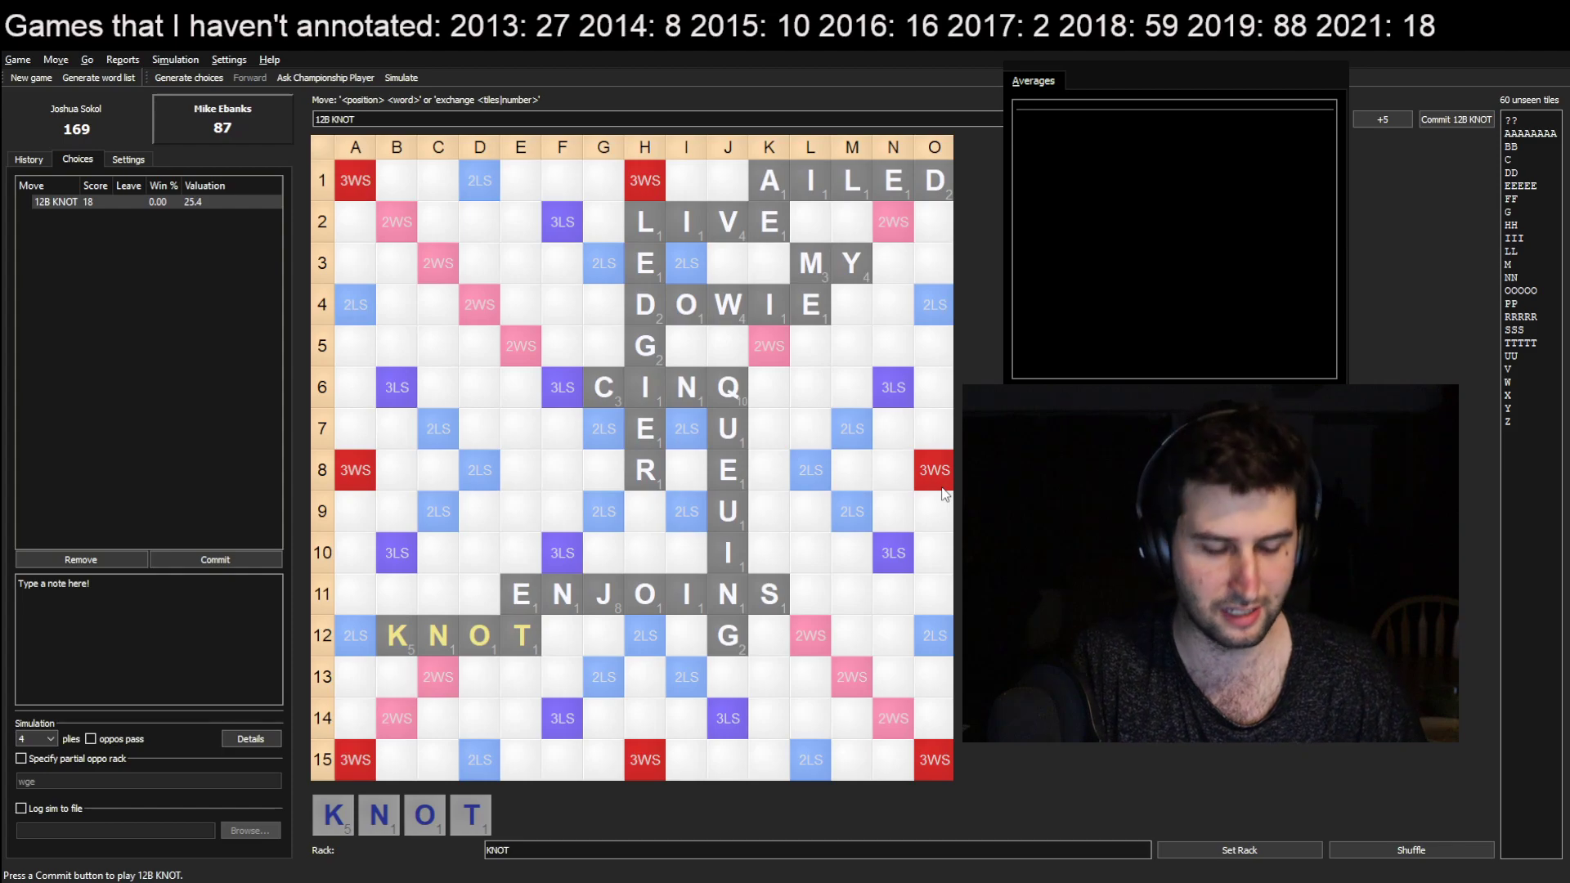
{"action": "left_click", "coordinate": [398, 553]}
{"action": "left_click", "coordinate": [511, 556]}
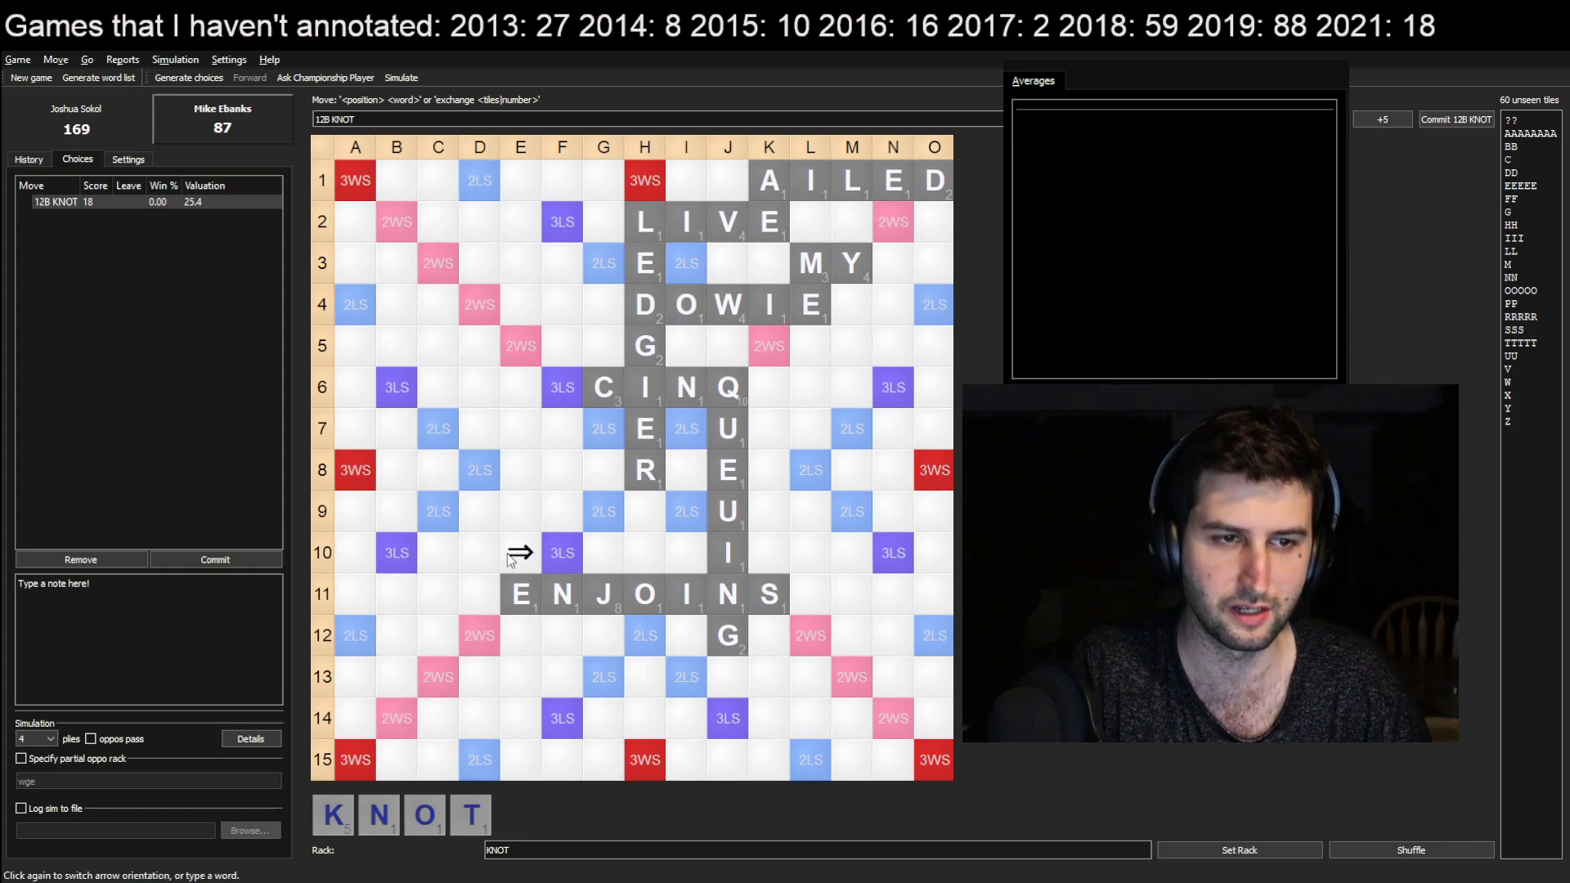
{"action": "left_click", "coordinate": [391, 553]}
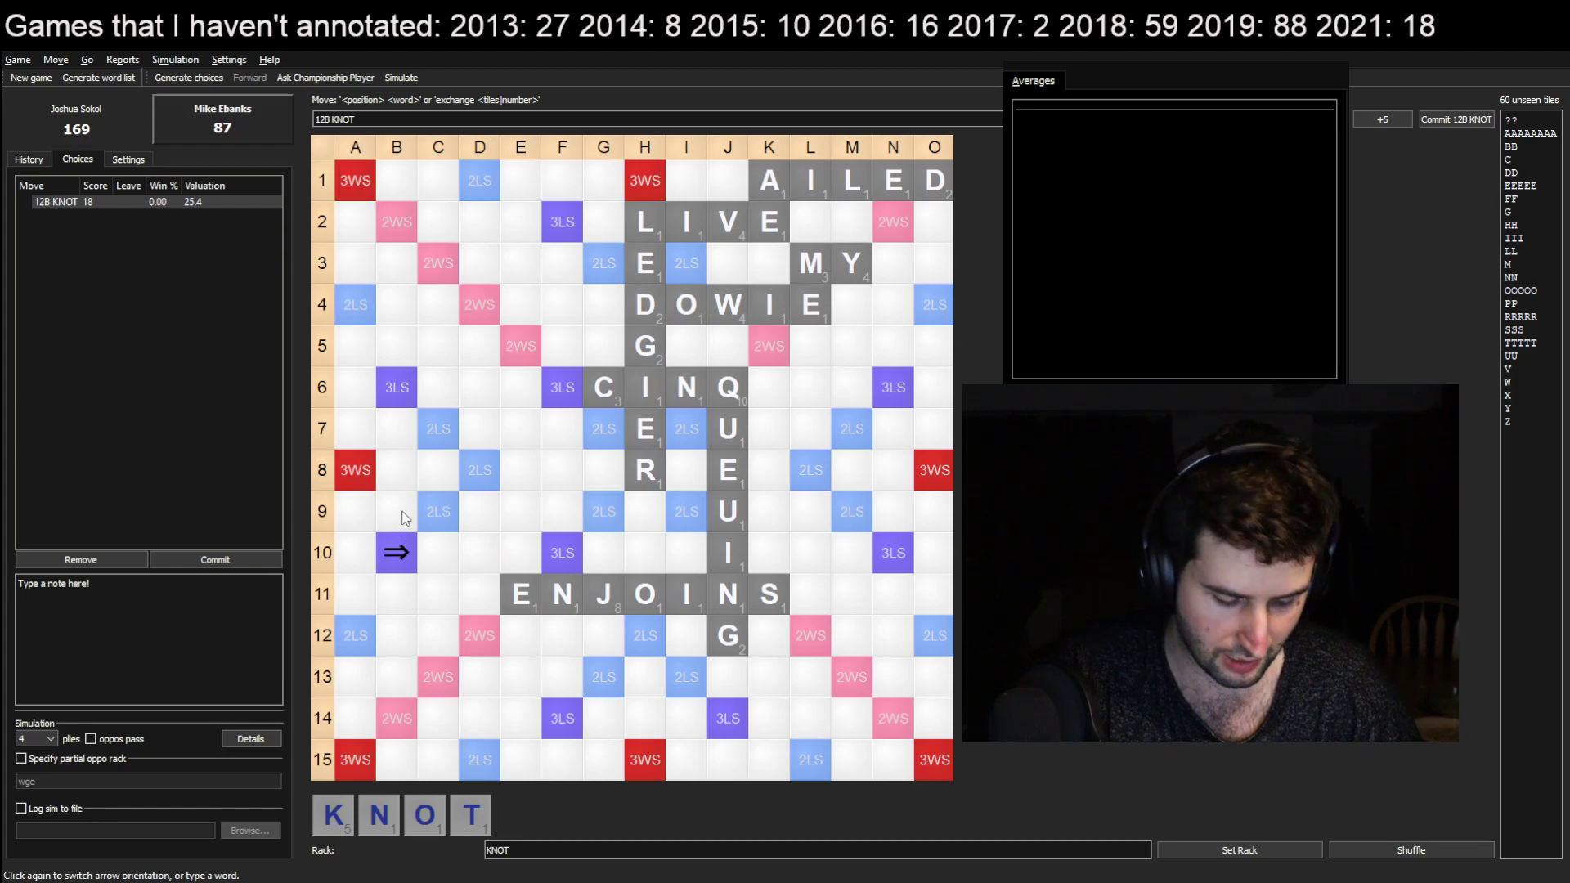
{"action": "left_click", "coordinate": [204, 203]}
{"action": "left_click", "coordinate": [196, 77]}
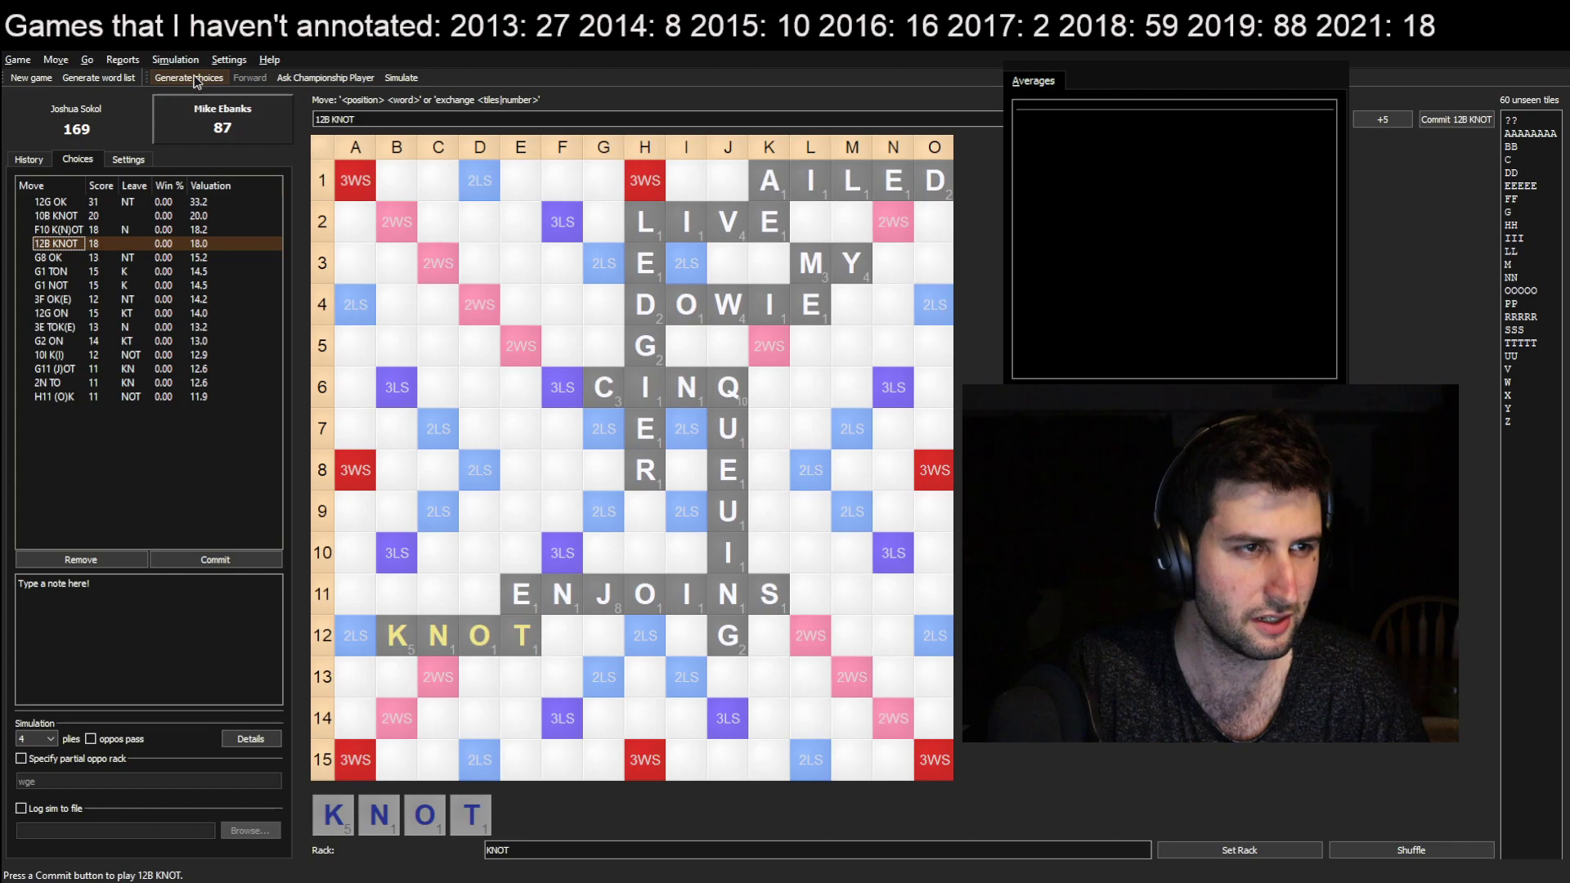
{"action": "left_click", "coordinate": [143, 230]}
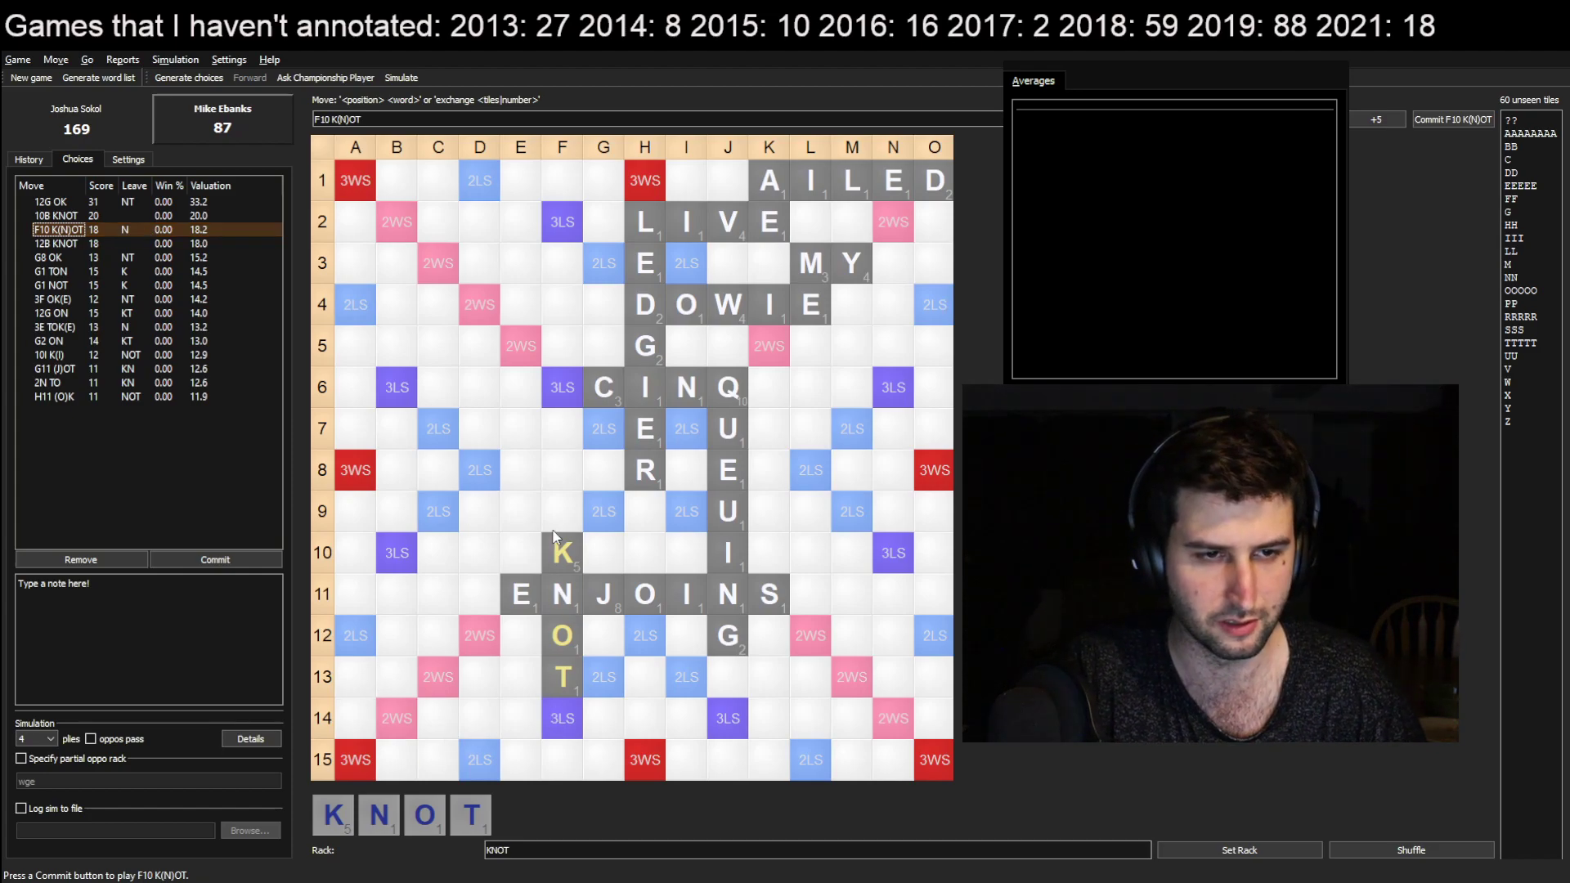
Set the opponent's rack to KOT and commit K(N)OT down from F10 for 18
{"action": "double_click", "coordinate": [561, 853]}
{"action": "type", "text": "KOT"}
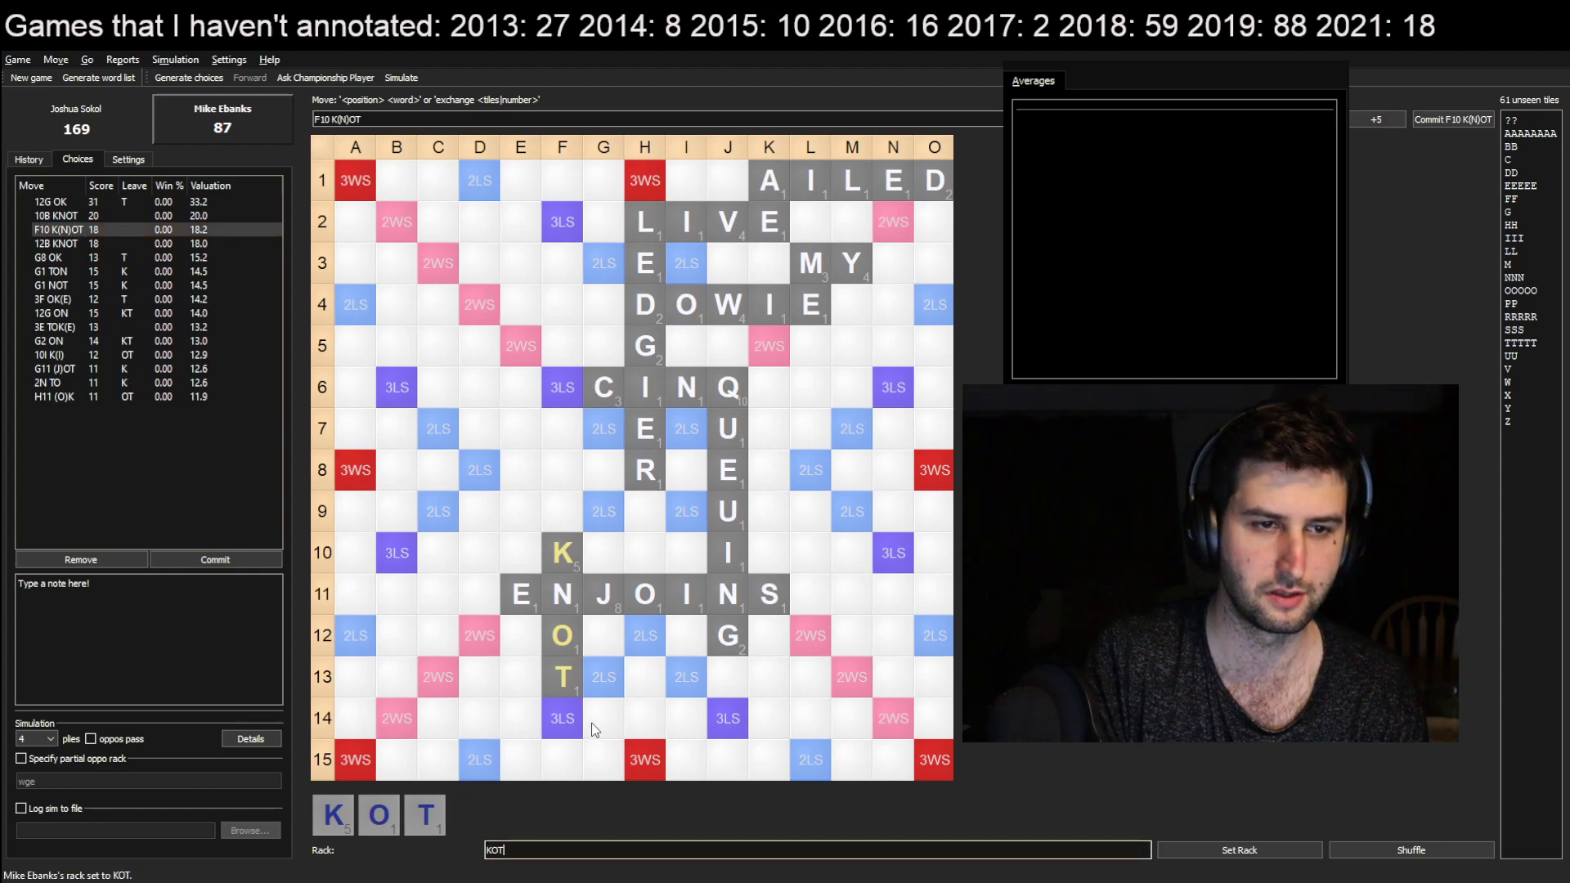
{"action": "left_click", "coordinate": [562, 553]}
{"action": "type", "text": "KOT"}
{"action": "key", "text": "Return"}
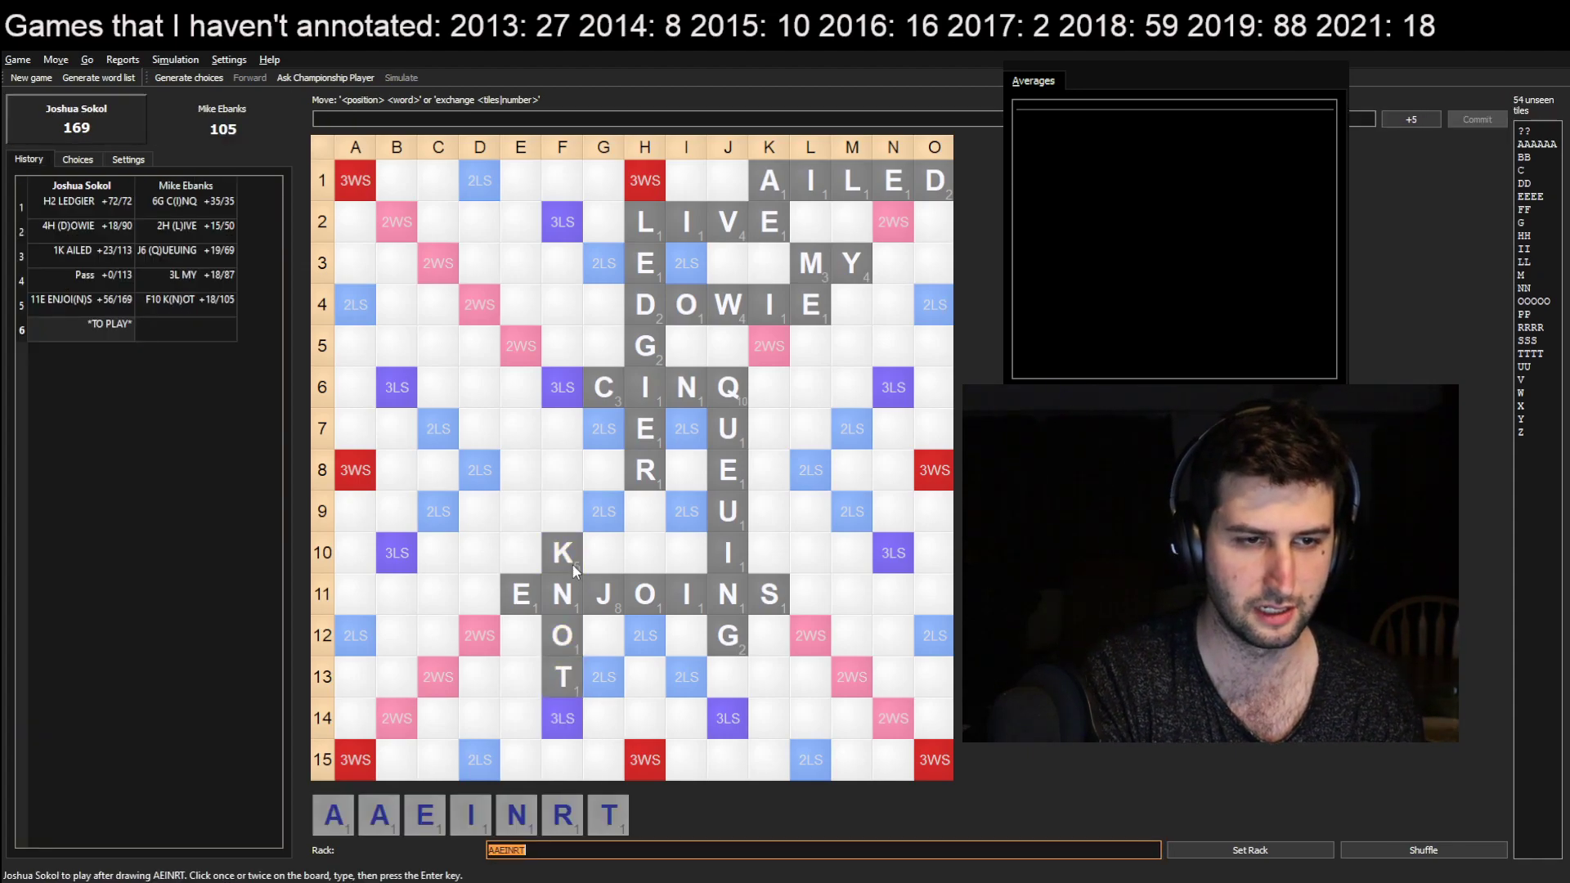
Set rack VAHARRS, generate moves, and commit 14B VARAS for 31
{"action": "type", "text": "VAHARRS"}
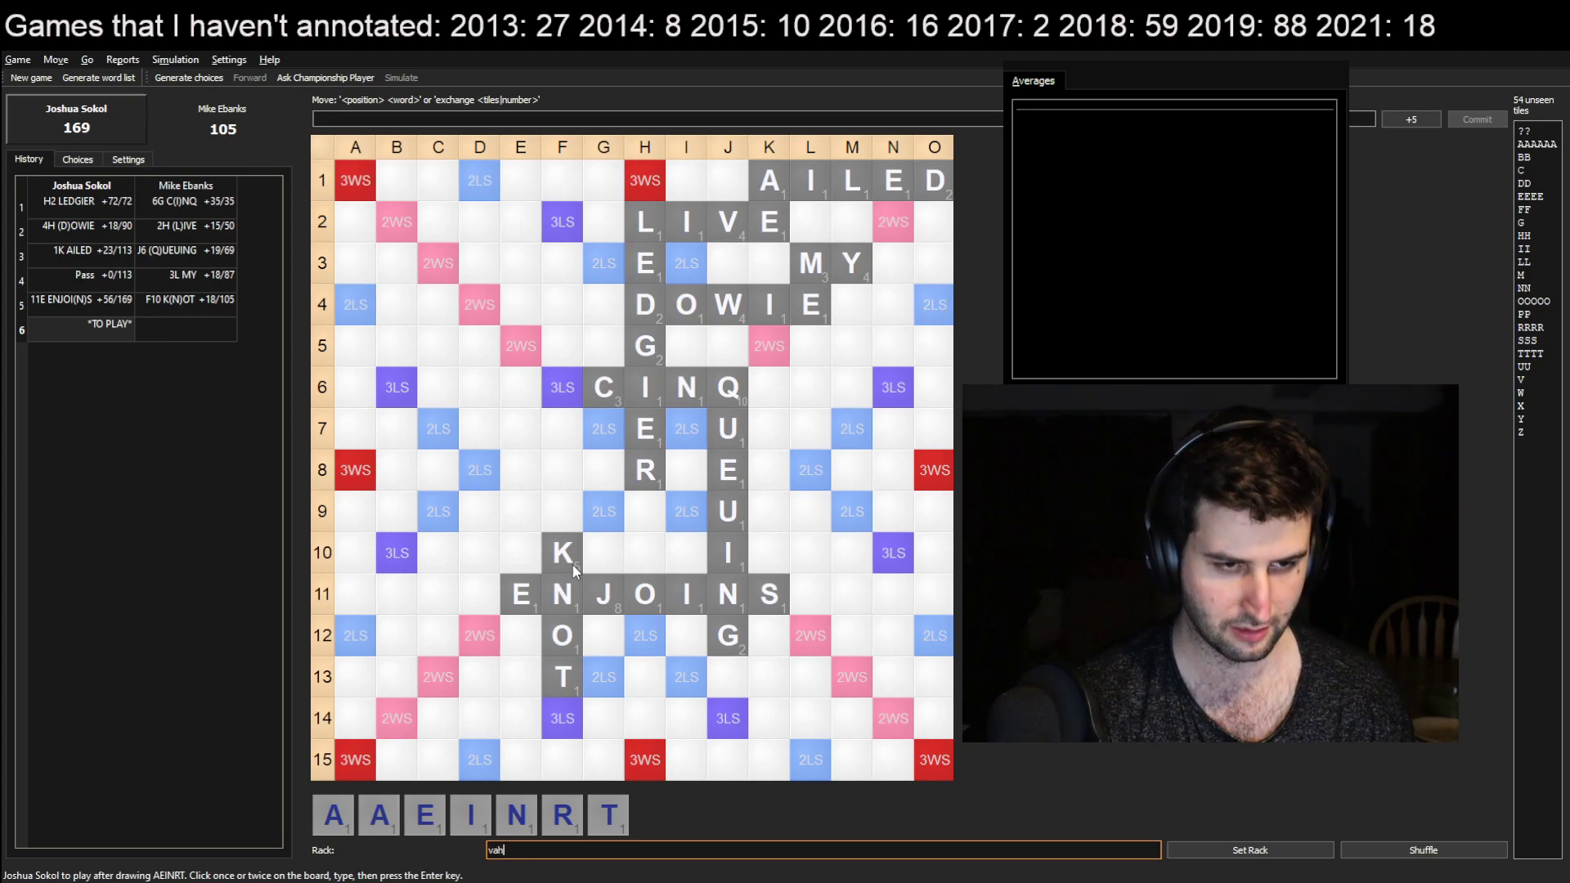
{"action": "key", "text": "Return"}
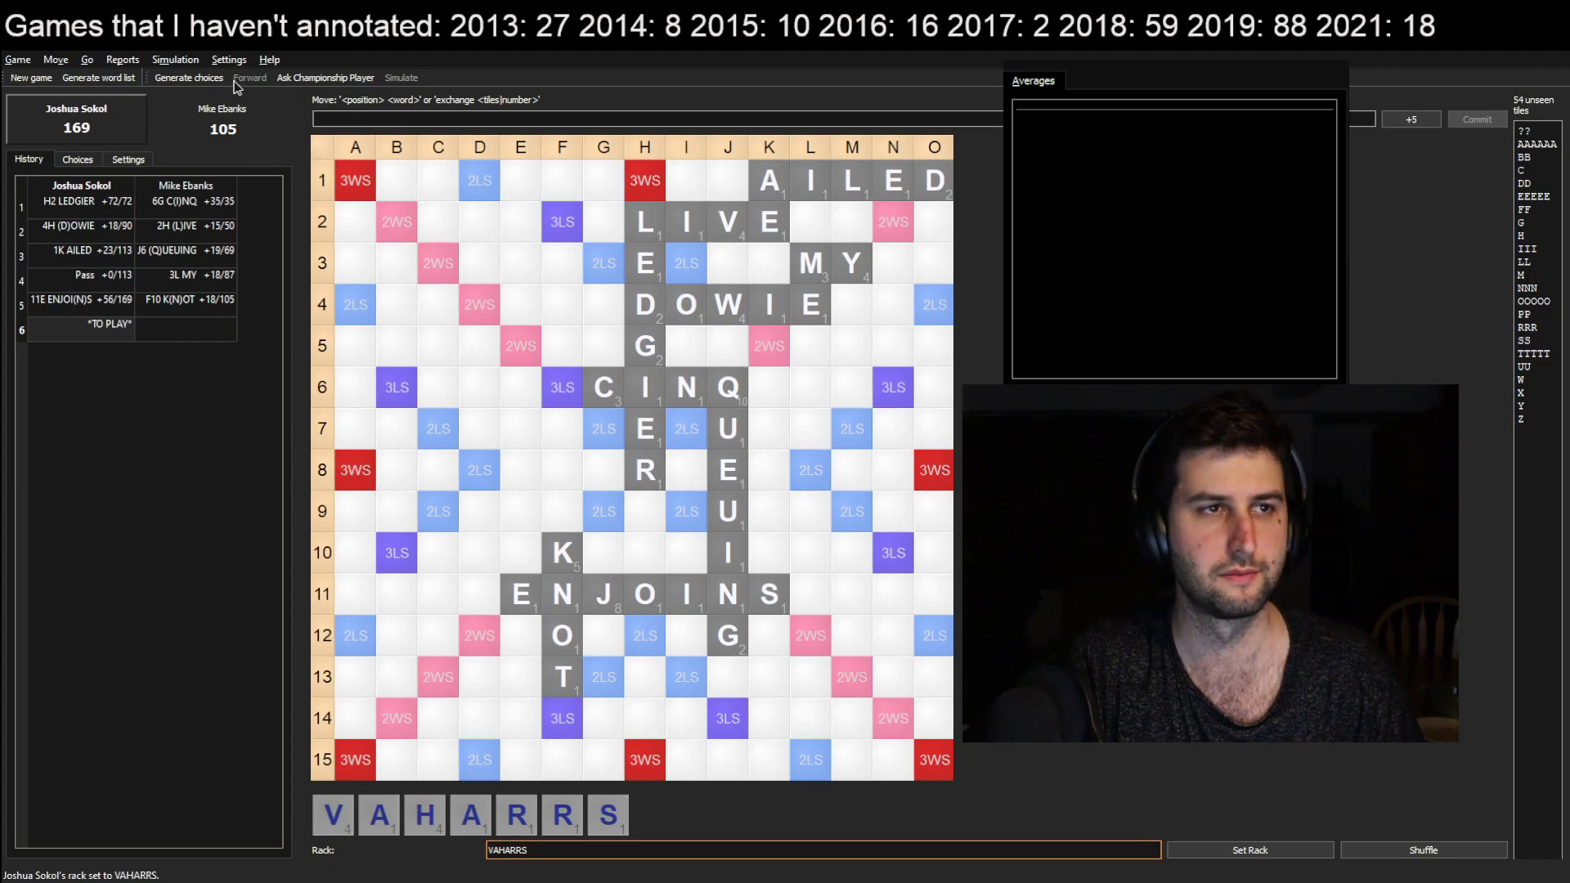
{"action": "left_click", "coordinate": [189, 78]}
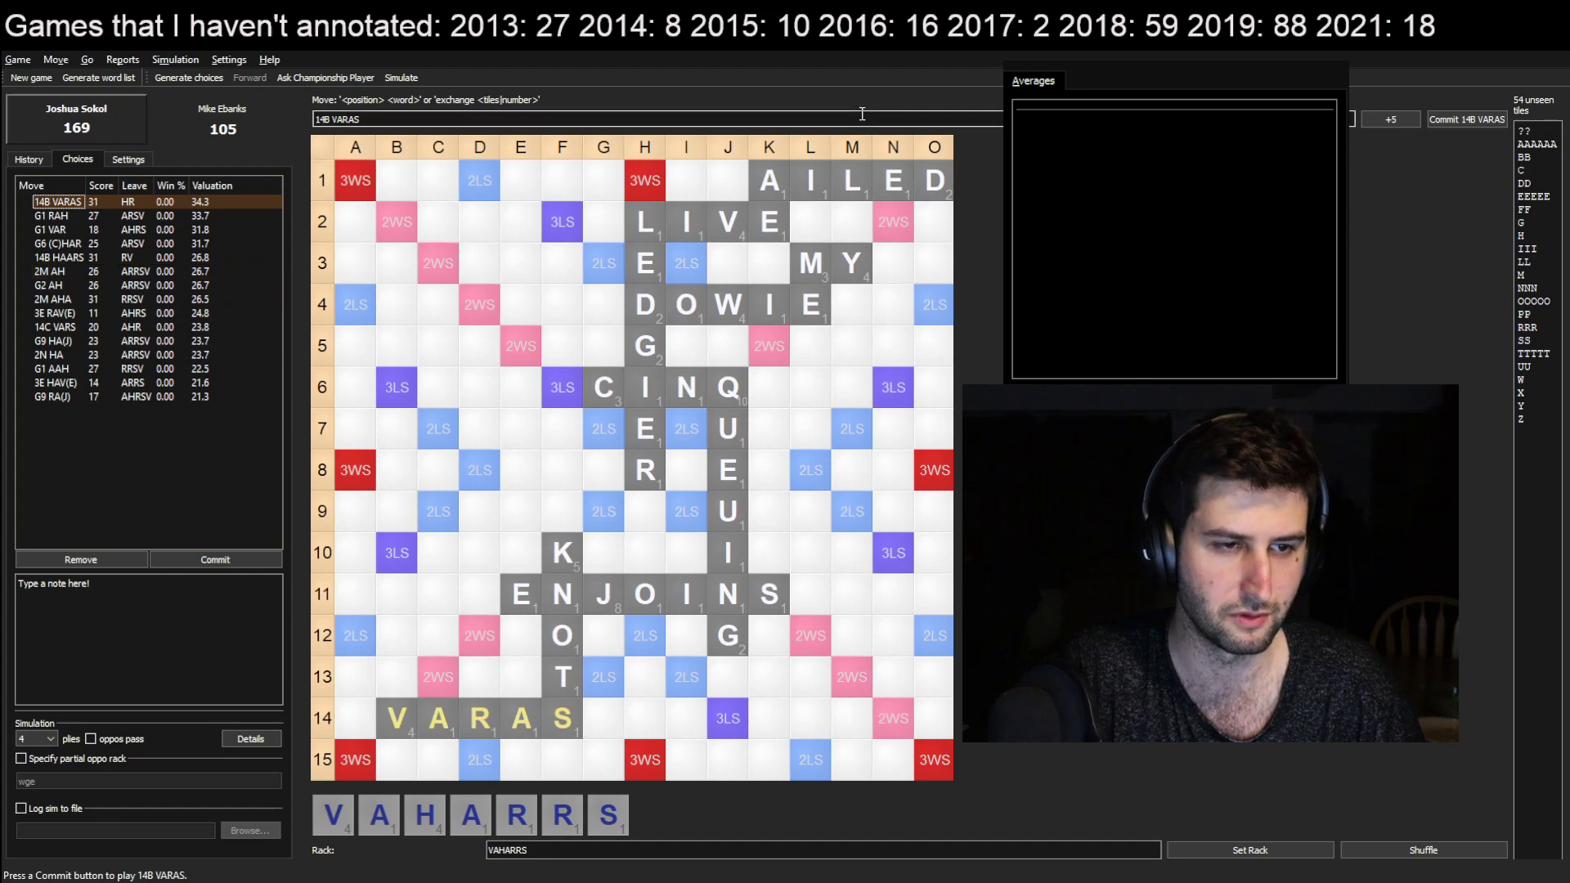
{"action": "left_click", "coordinate": [1481, 121]}
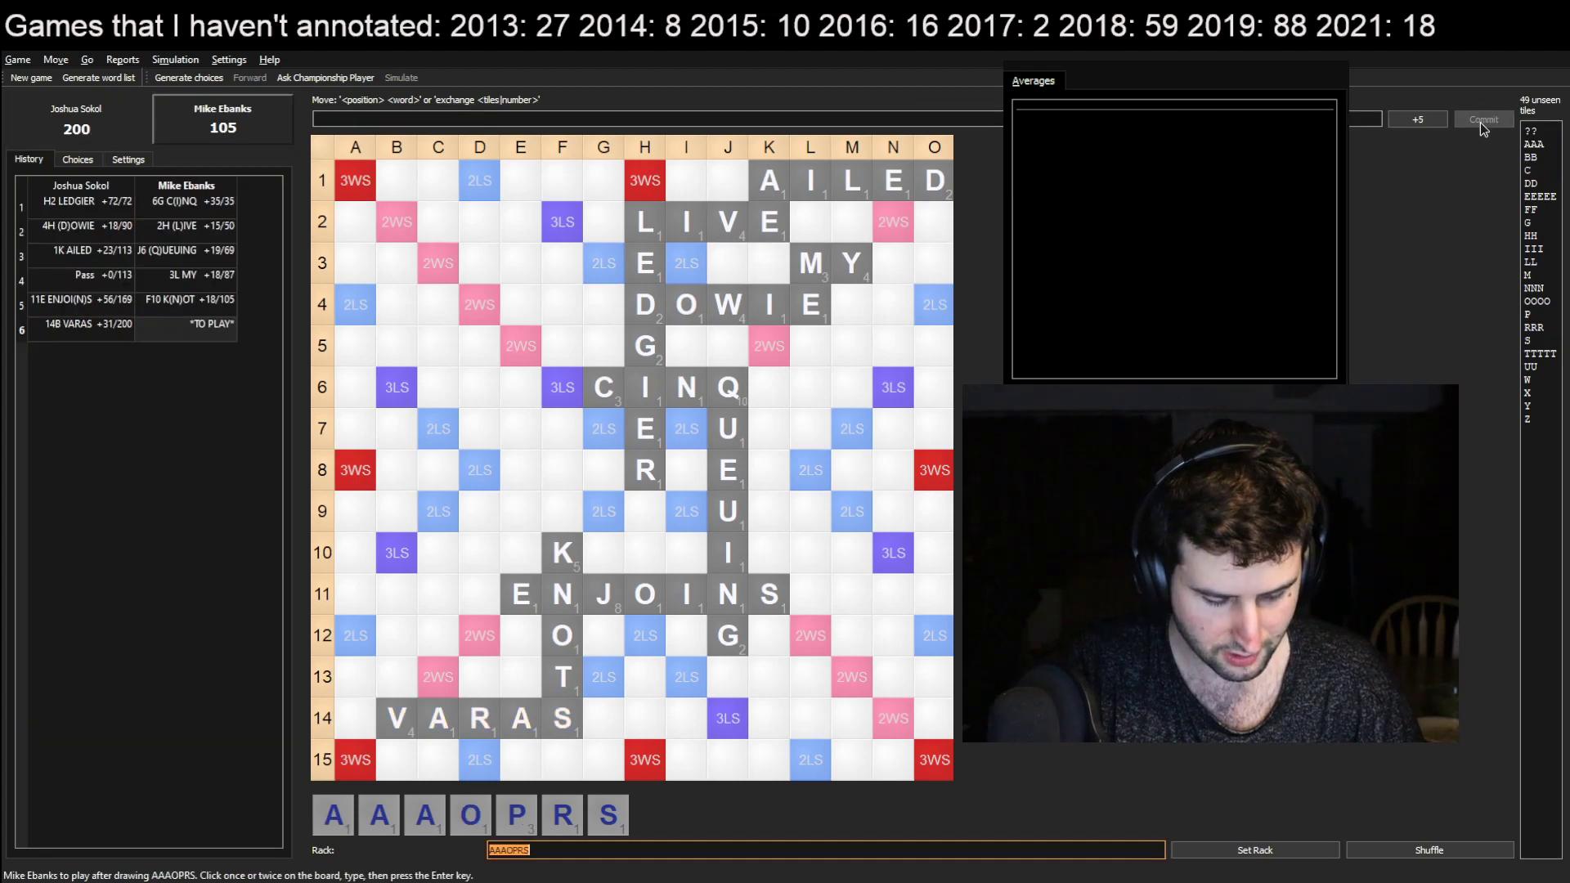
Commit L(O)FTED down from H10 for 42 points
{"action": "left_click", "coordinate": [644, 540]}
{"action": "left_click", "coordinate": [644, 540]}
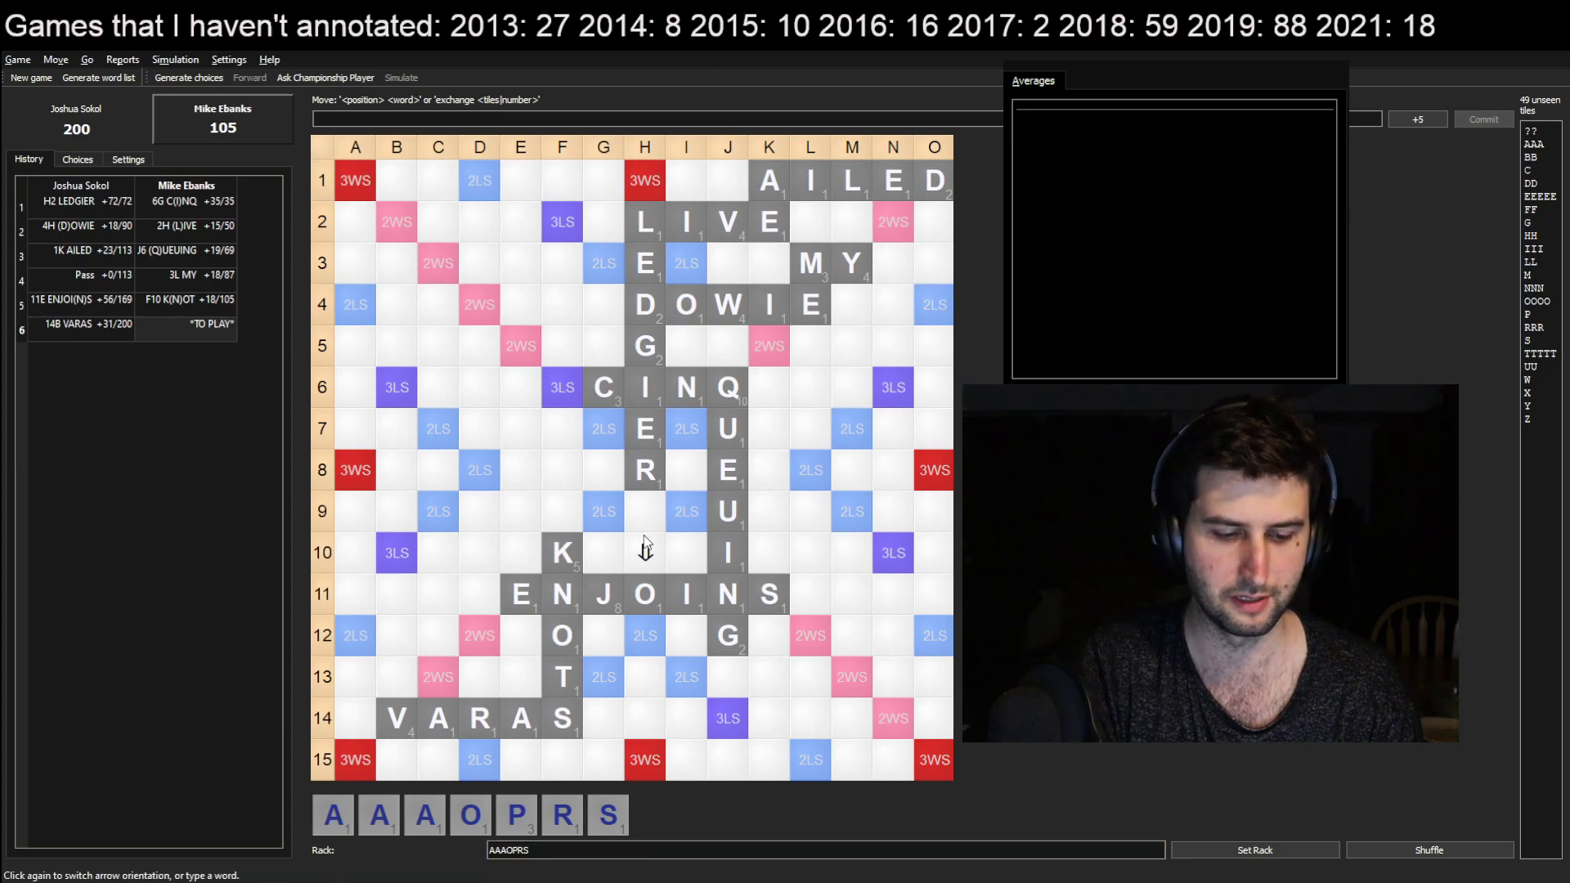
{"action": "type", "text": "lfted"}
{"action": "key", "text": "ctrl+Return"}
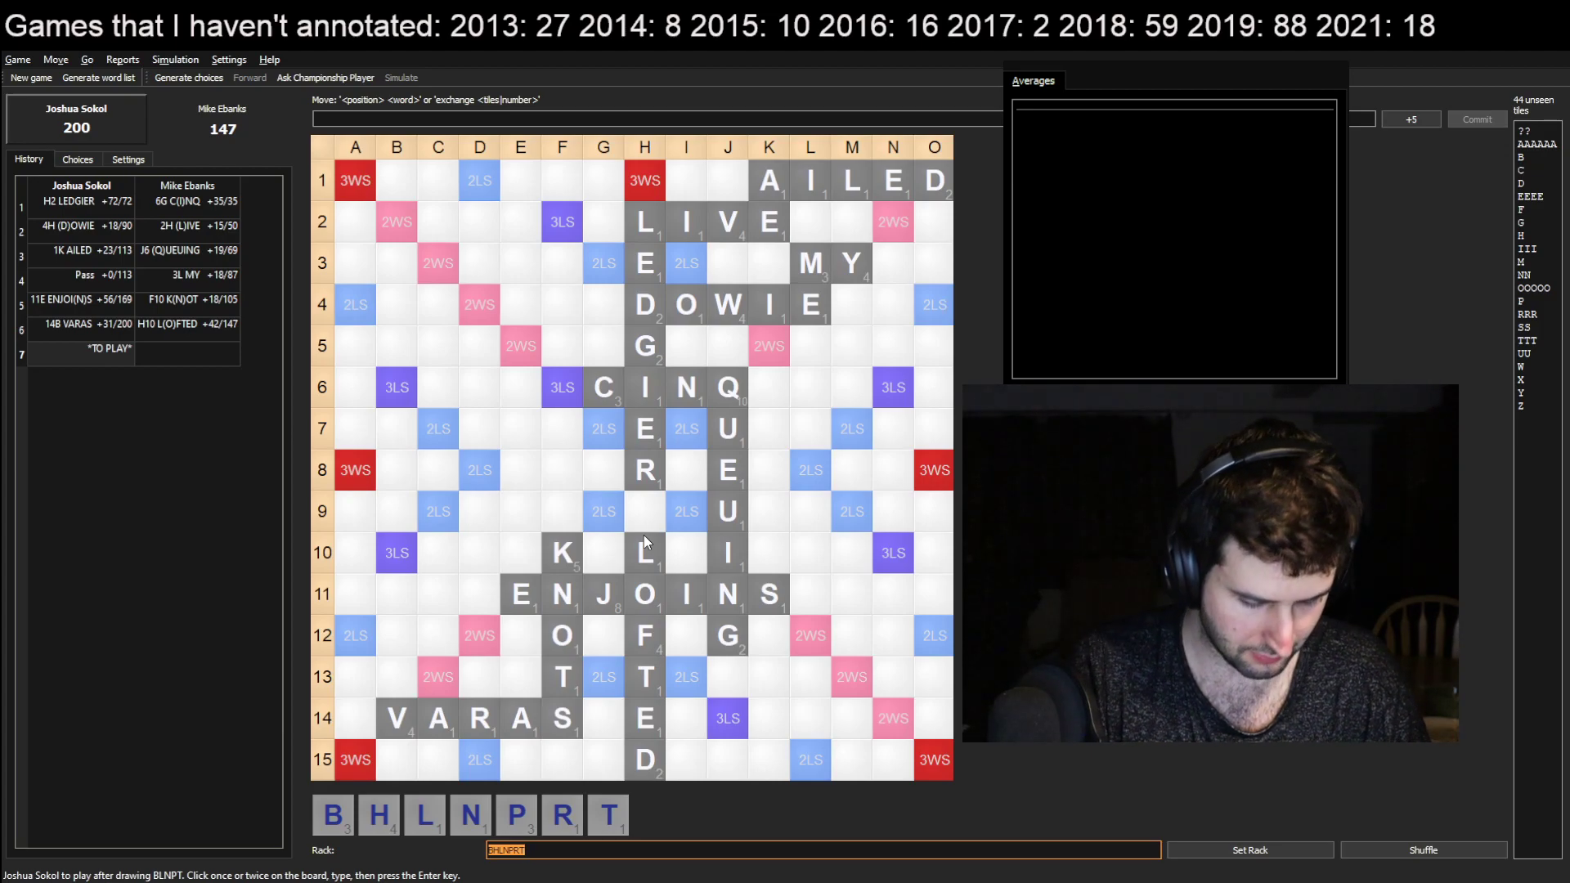
Set rack XPIRYHE, generate moves, and commit 8J (E)XPIRY for 63
{"action": "type", "text": "x"}
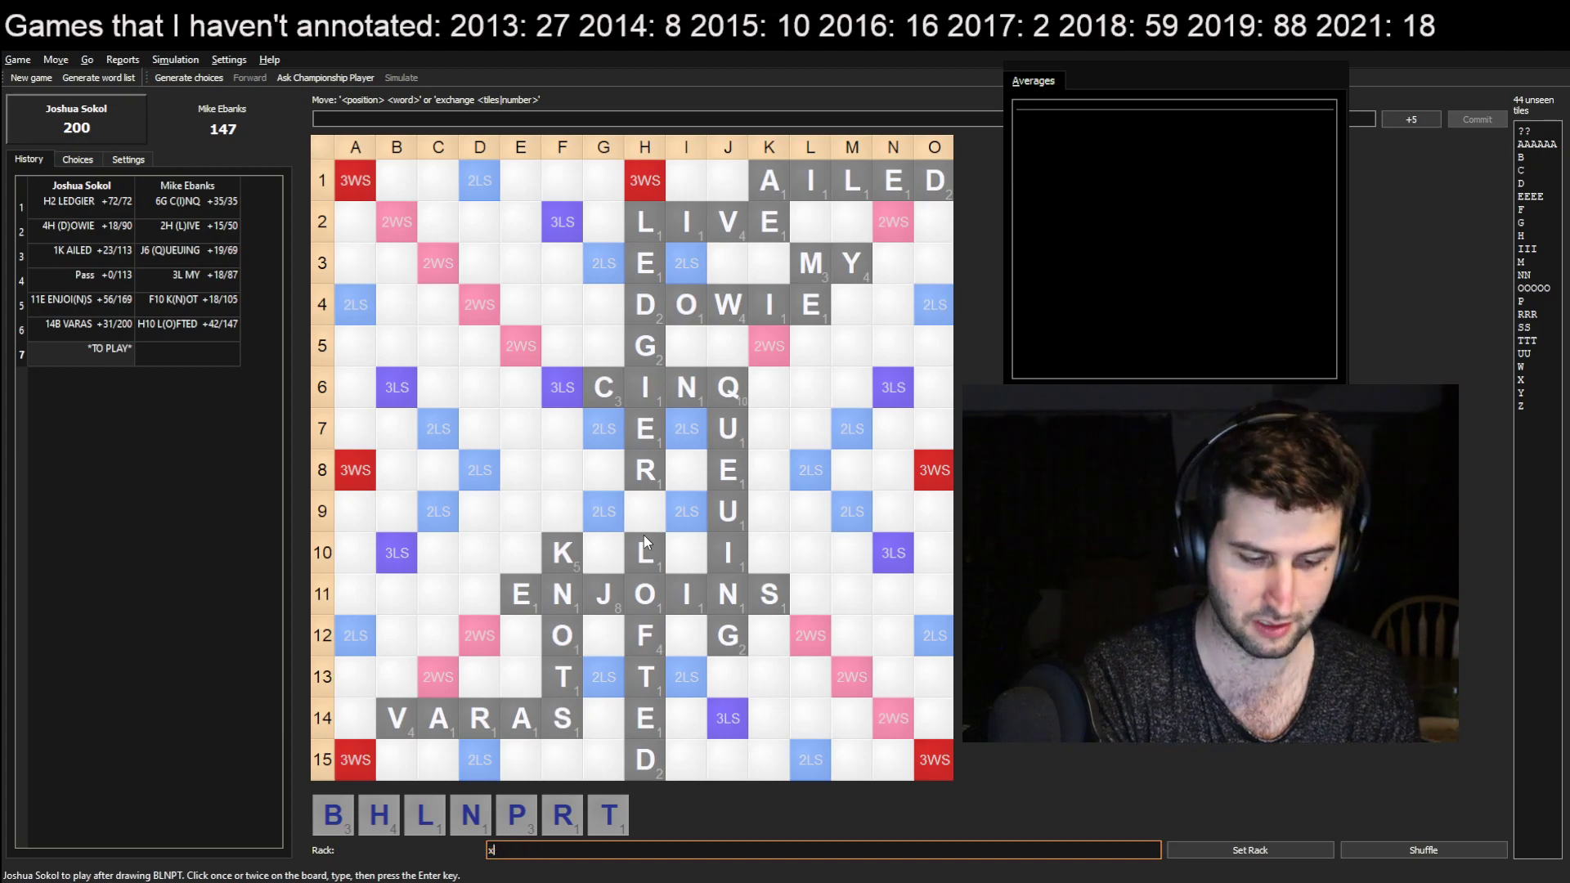
{"action": "type", "text": "piryhe"}
{"action": "key", "text": "Return"}
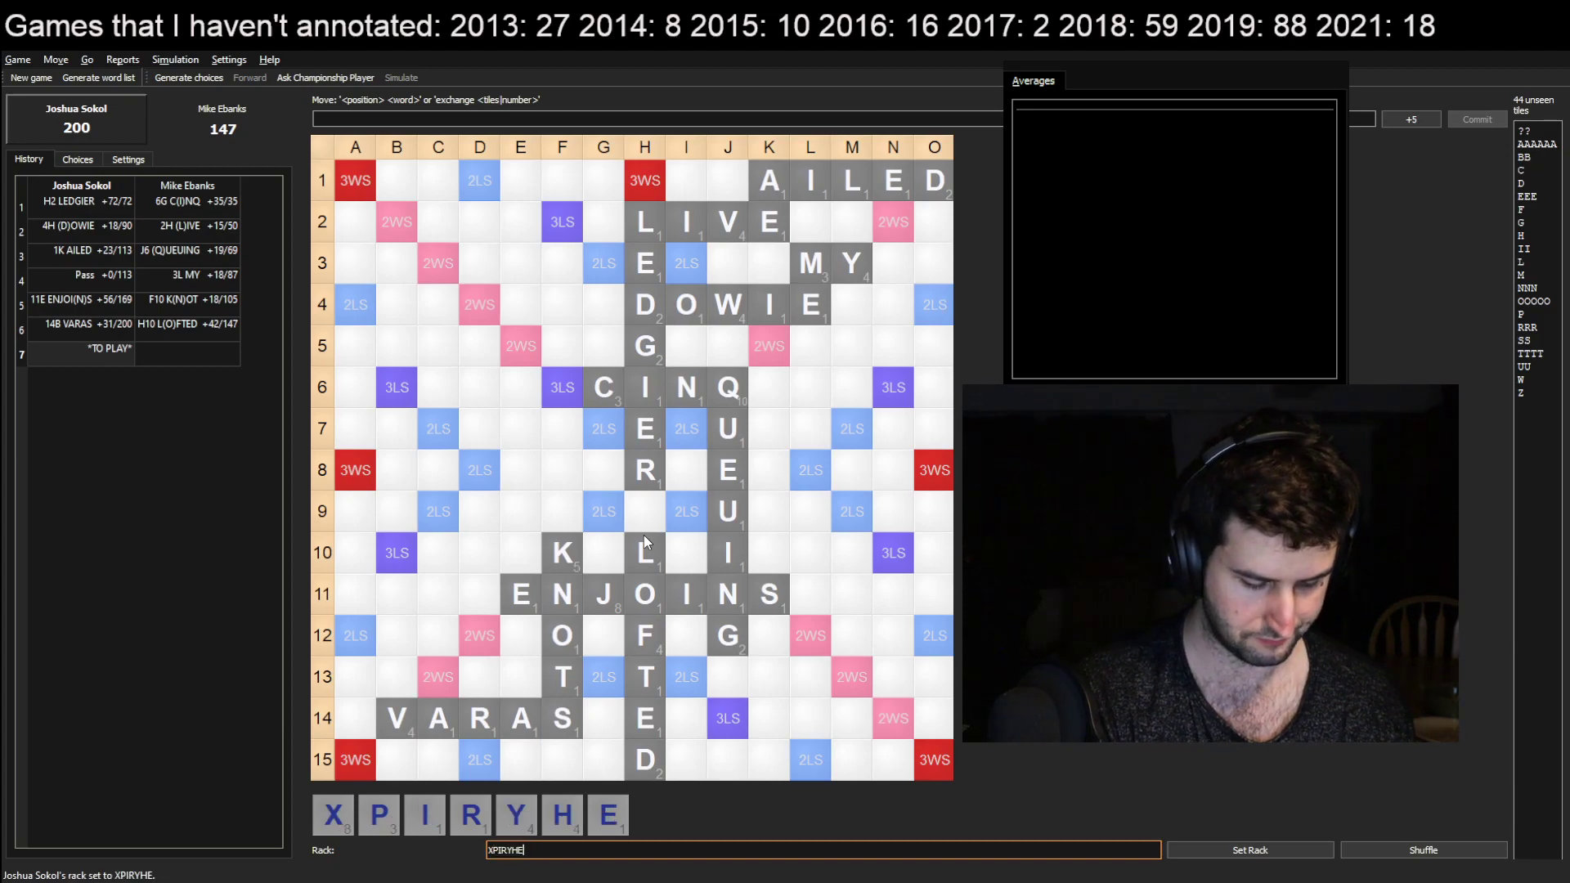
{"action": "left_click", "coordinate": [214, 77]}
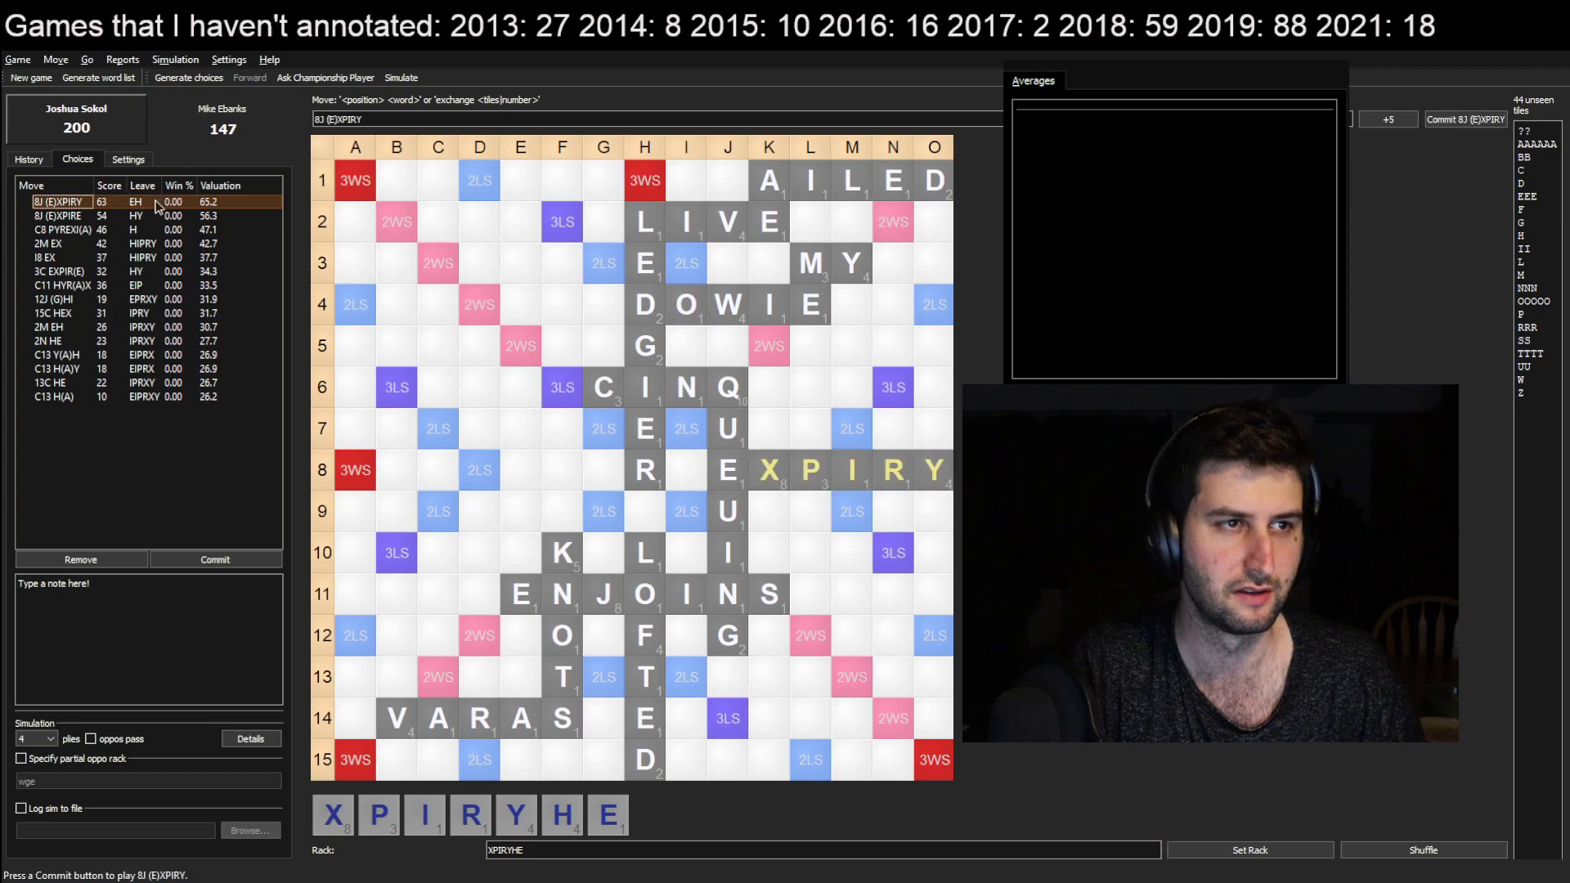
{"action": "left_click", "coordinate": [1435, 121]}
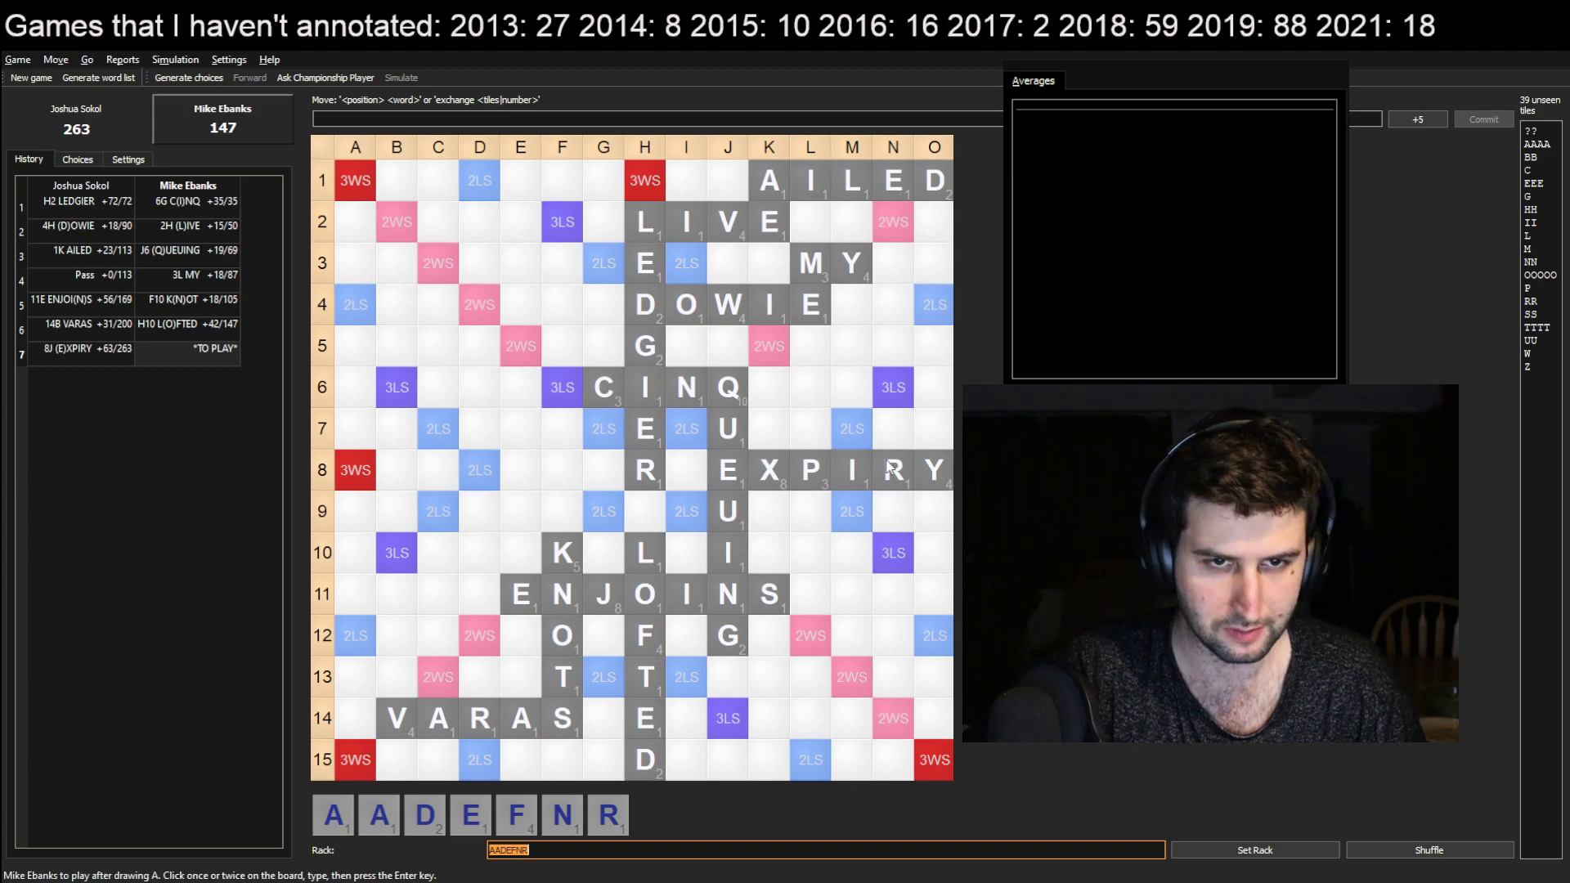
Enter (E)NTAILER from I14 and commit it at 14H for 68 points
{"action": "left_click", "coordinate": [687, 721]}
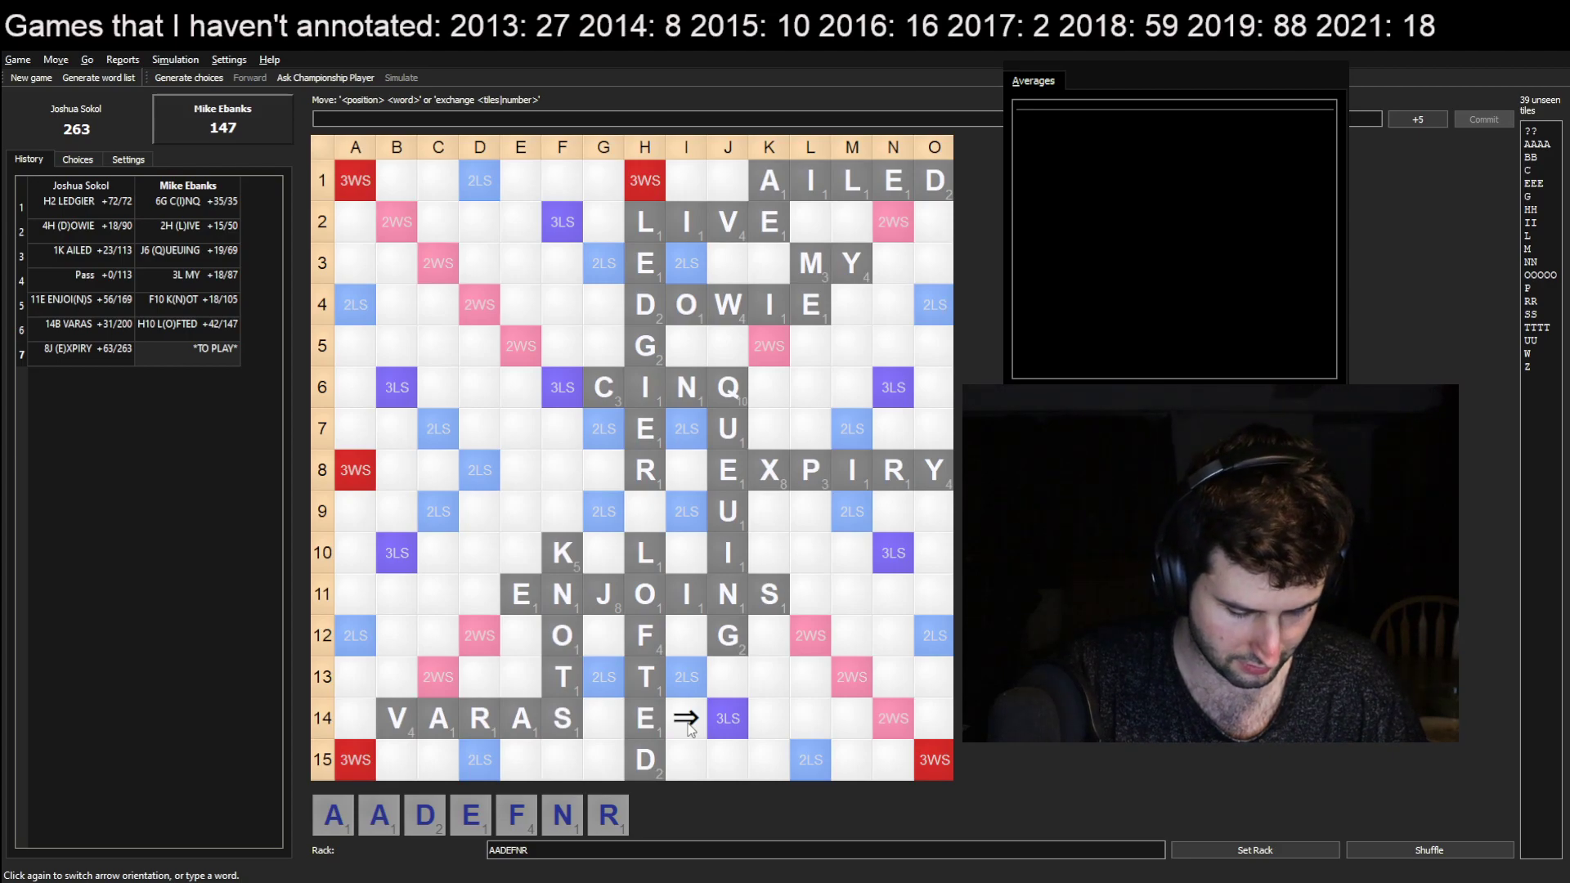
{"action": "type", "text": "ntaIler"}
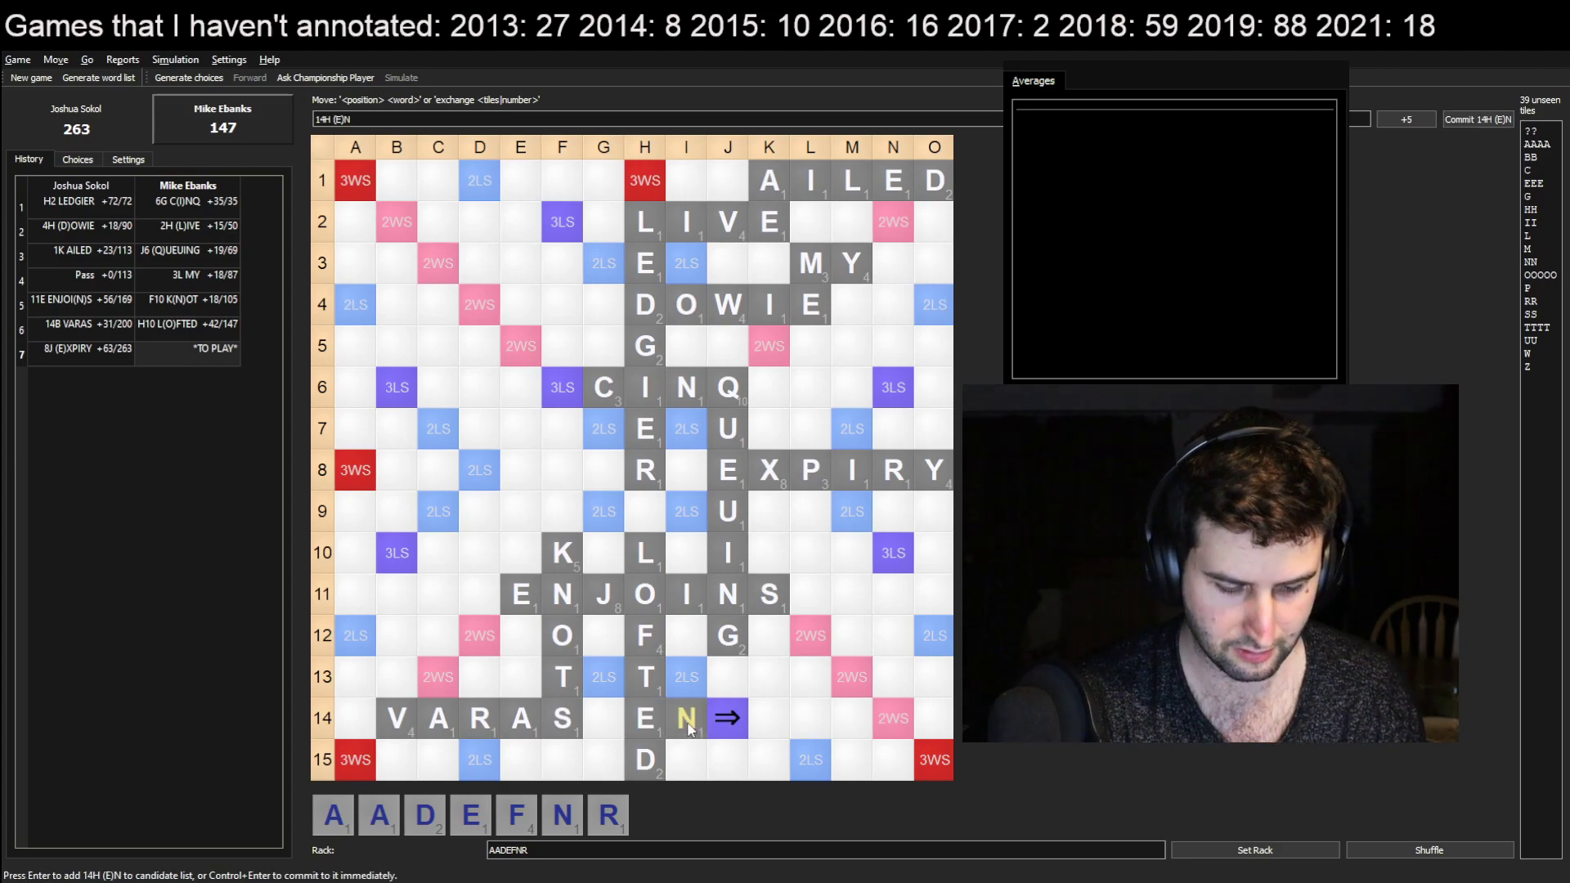
{"action": "key", "text": "Return"}
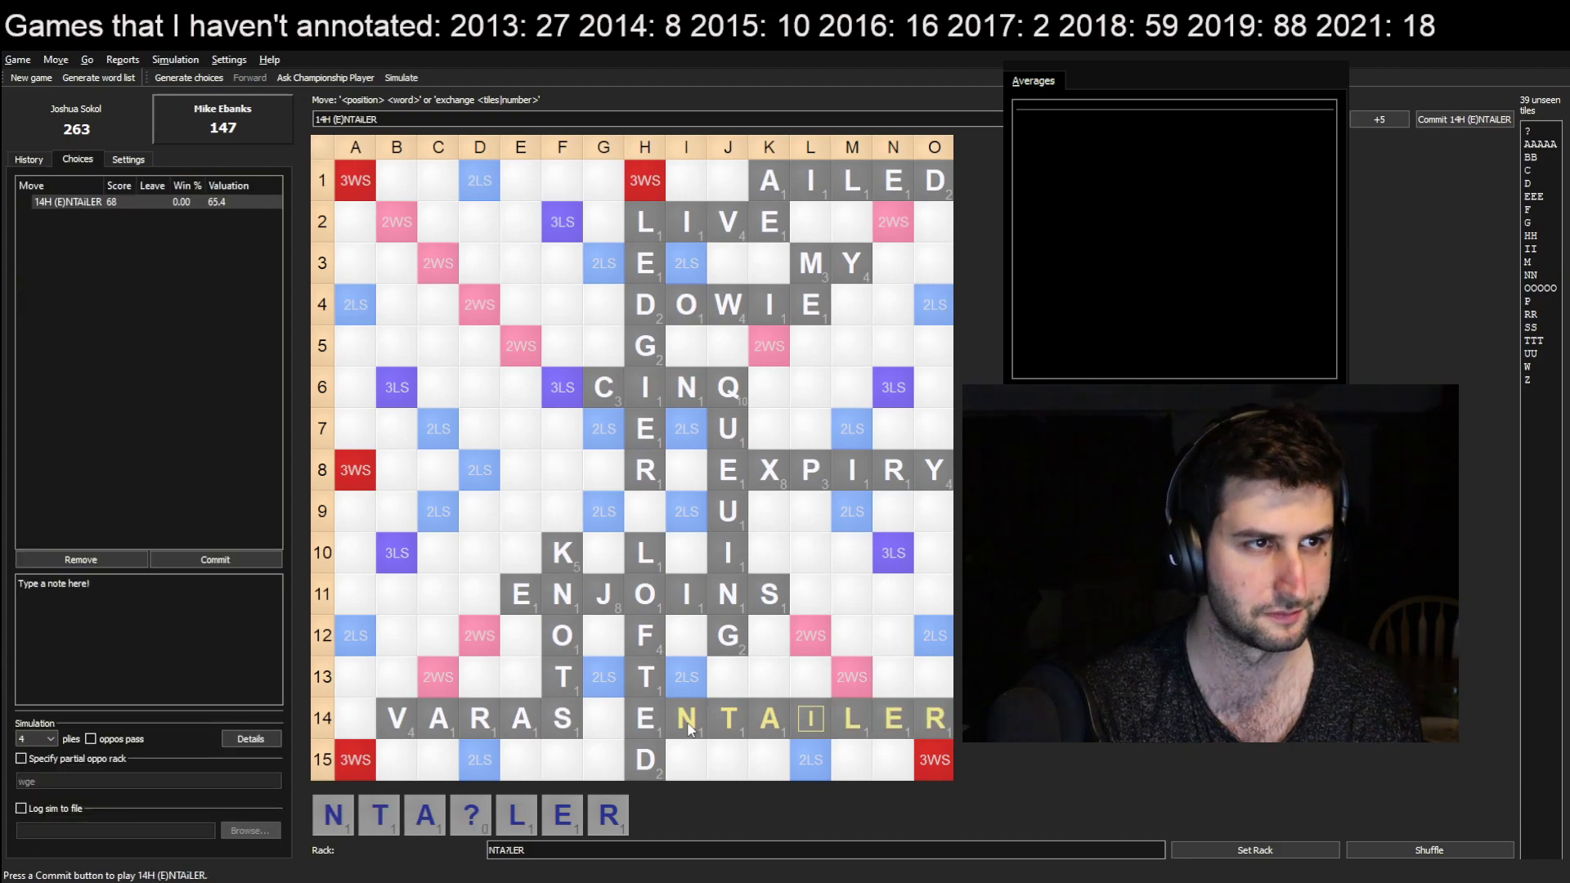
{"action": "key", "text": "Return"}
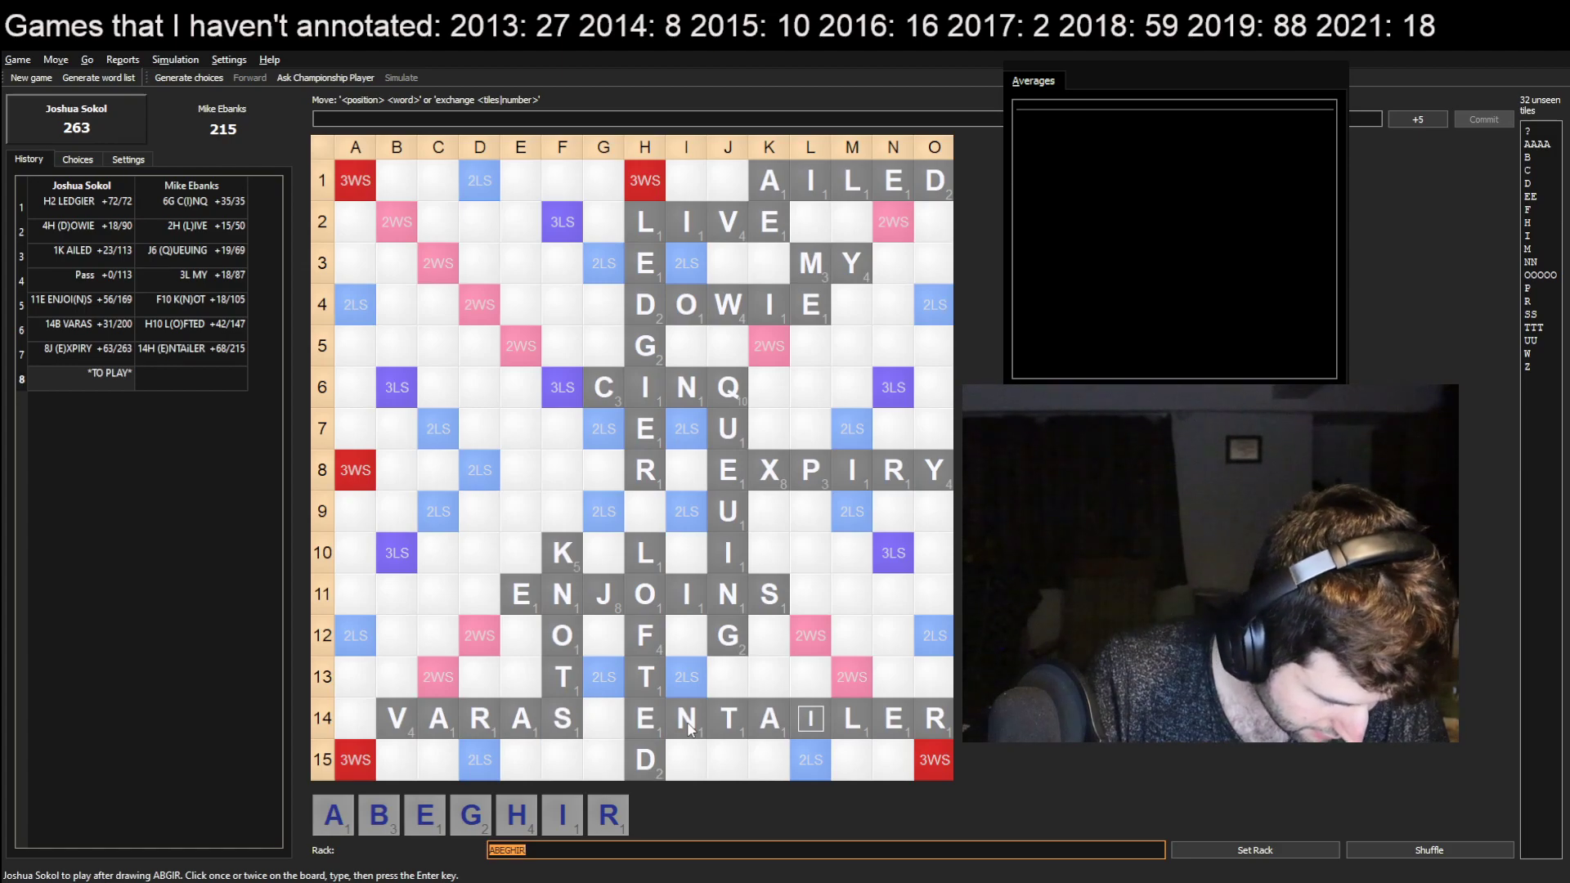
{"action": "type", "text": "choe"}
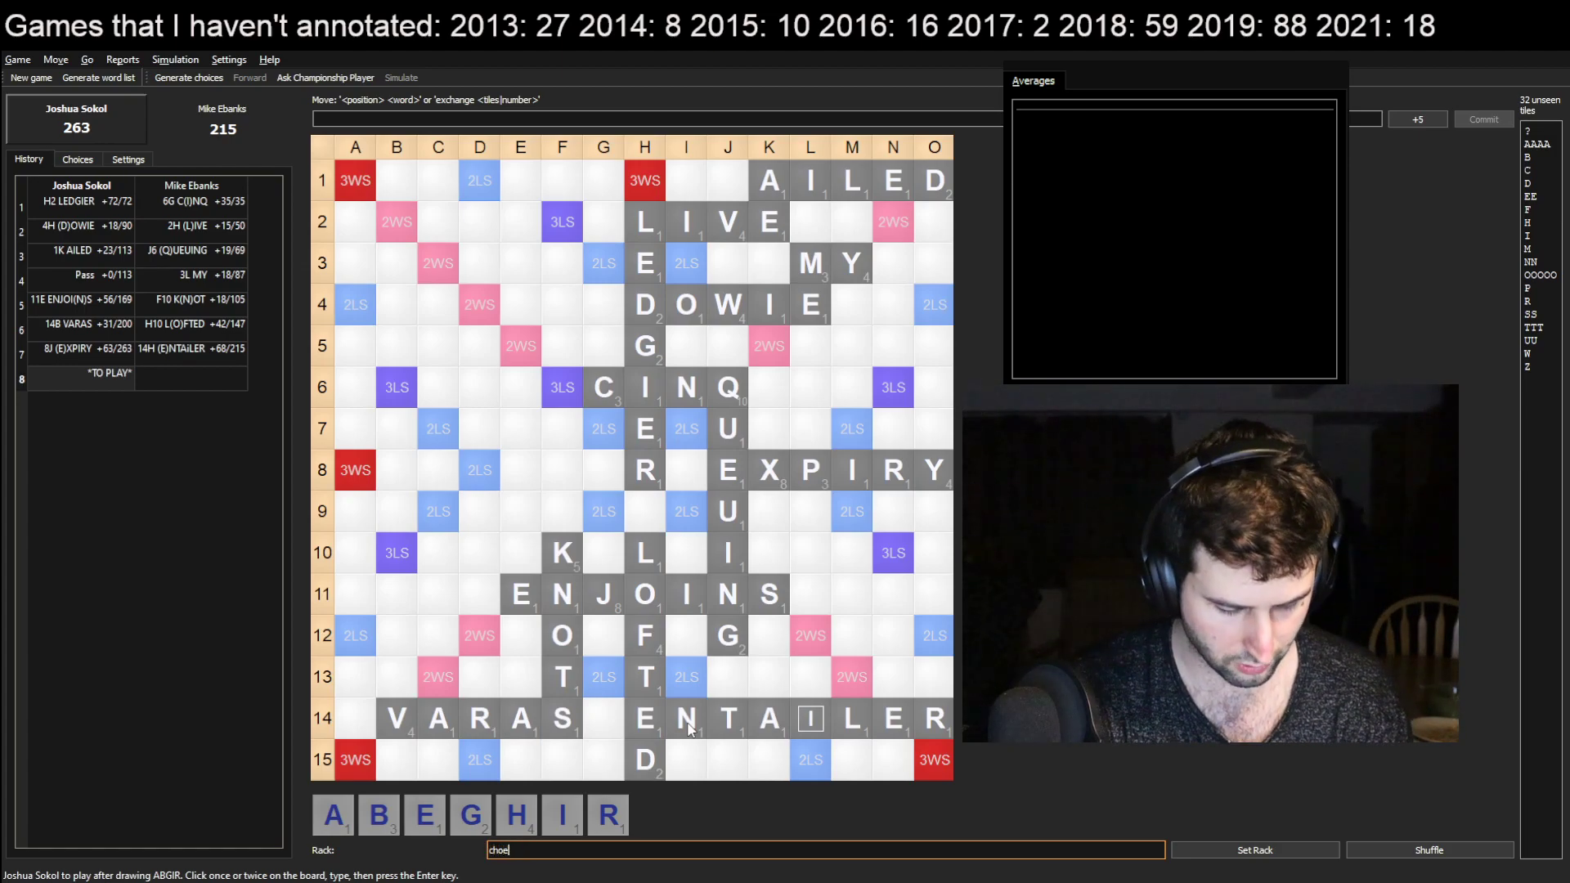
{"action": "type", "text": "ag"}
{"action": "type", "text": "o"}
Set rack CHOEAGO, generate moves, and commit O11 CHO(R)E for 42
{"action": "key", "text": "Return"}
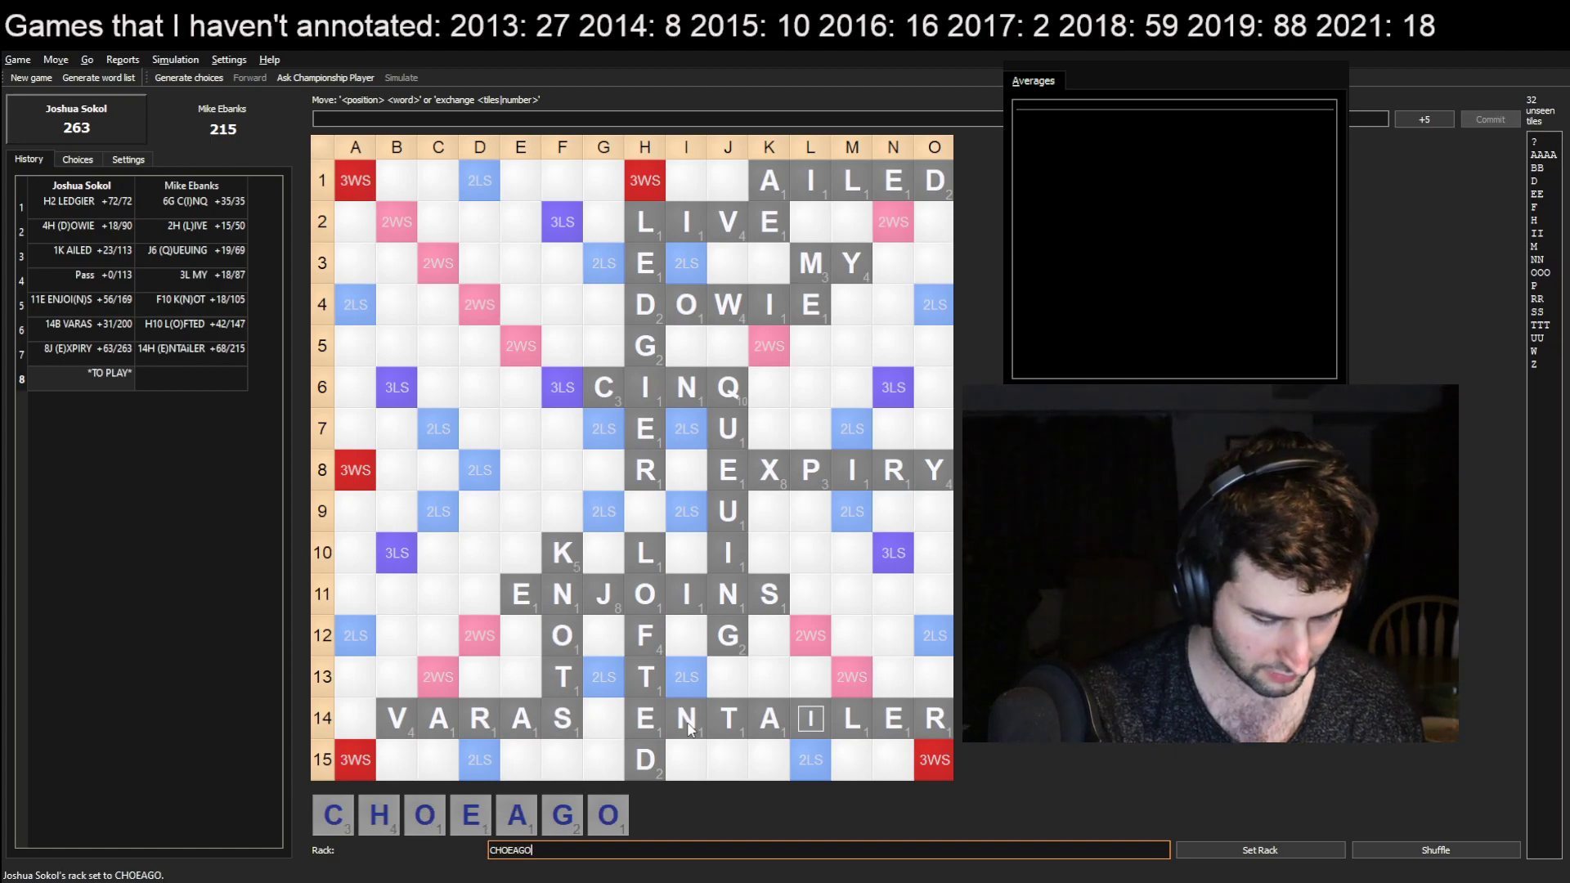
{"action": "left_click", "coordinate": [164, 75]}
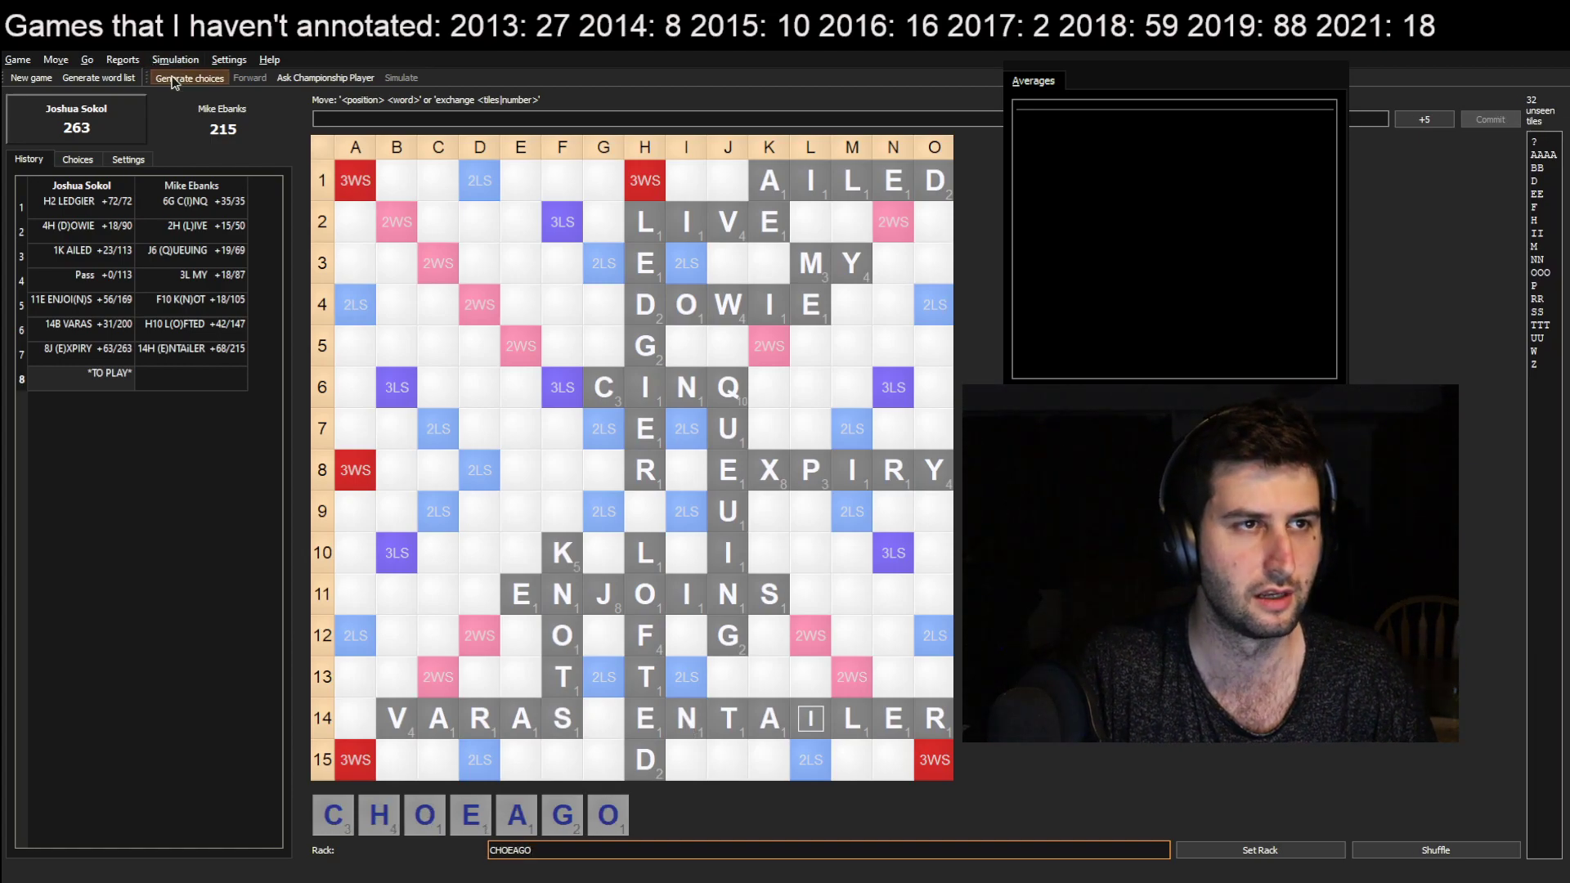
{"action": "left_click", "coordinate": [1477, 120]}
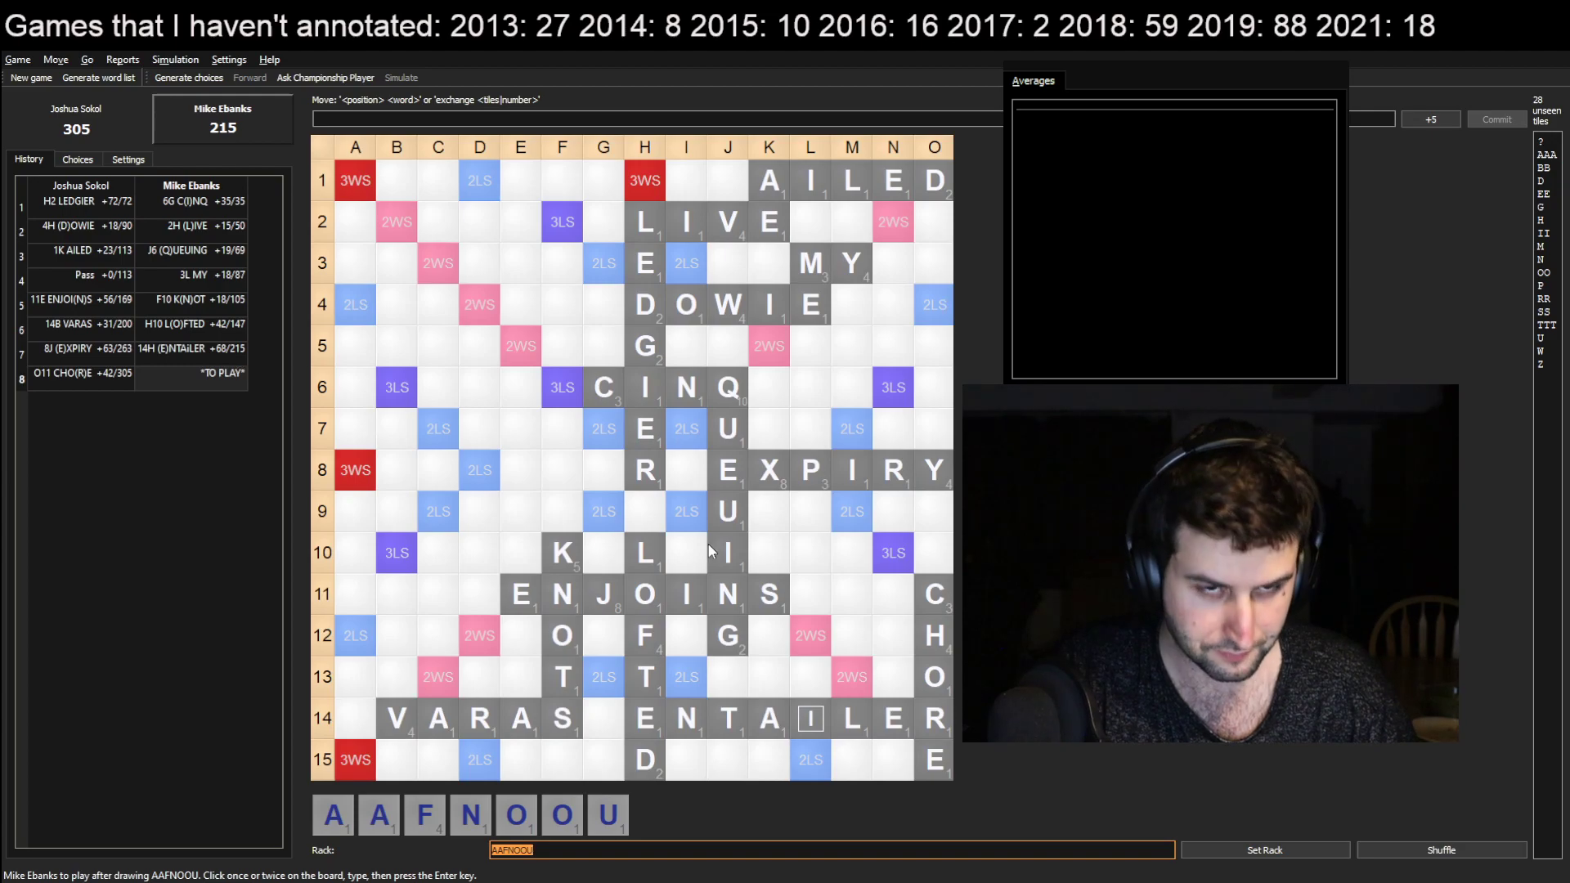
Commit the opponent's BAT(T) at 13C for 24 points
{"action": "left_click", "coordinate": [851, 552]}
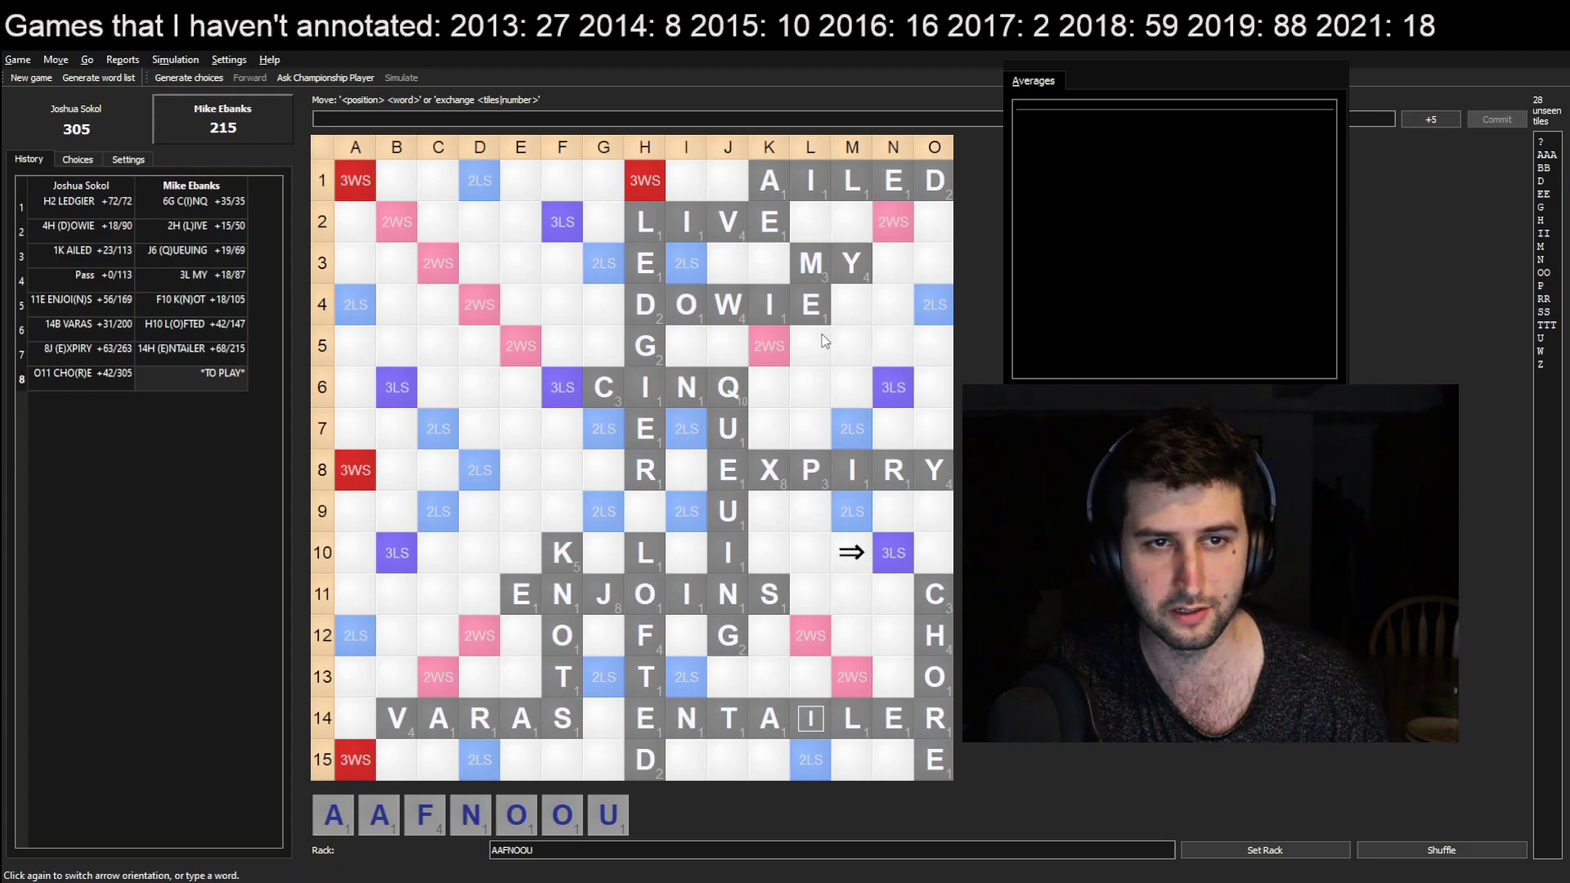
{"action": "left_click", "coordinate": [442, 679]}
{"action": "type", "text": "bat"}
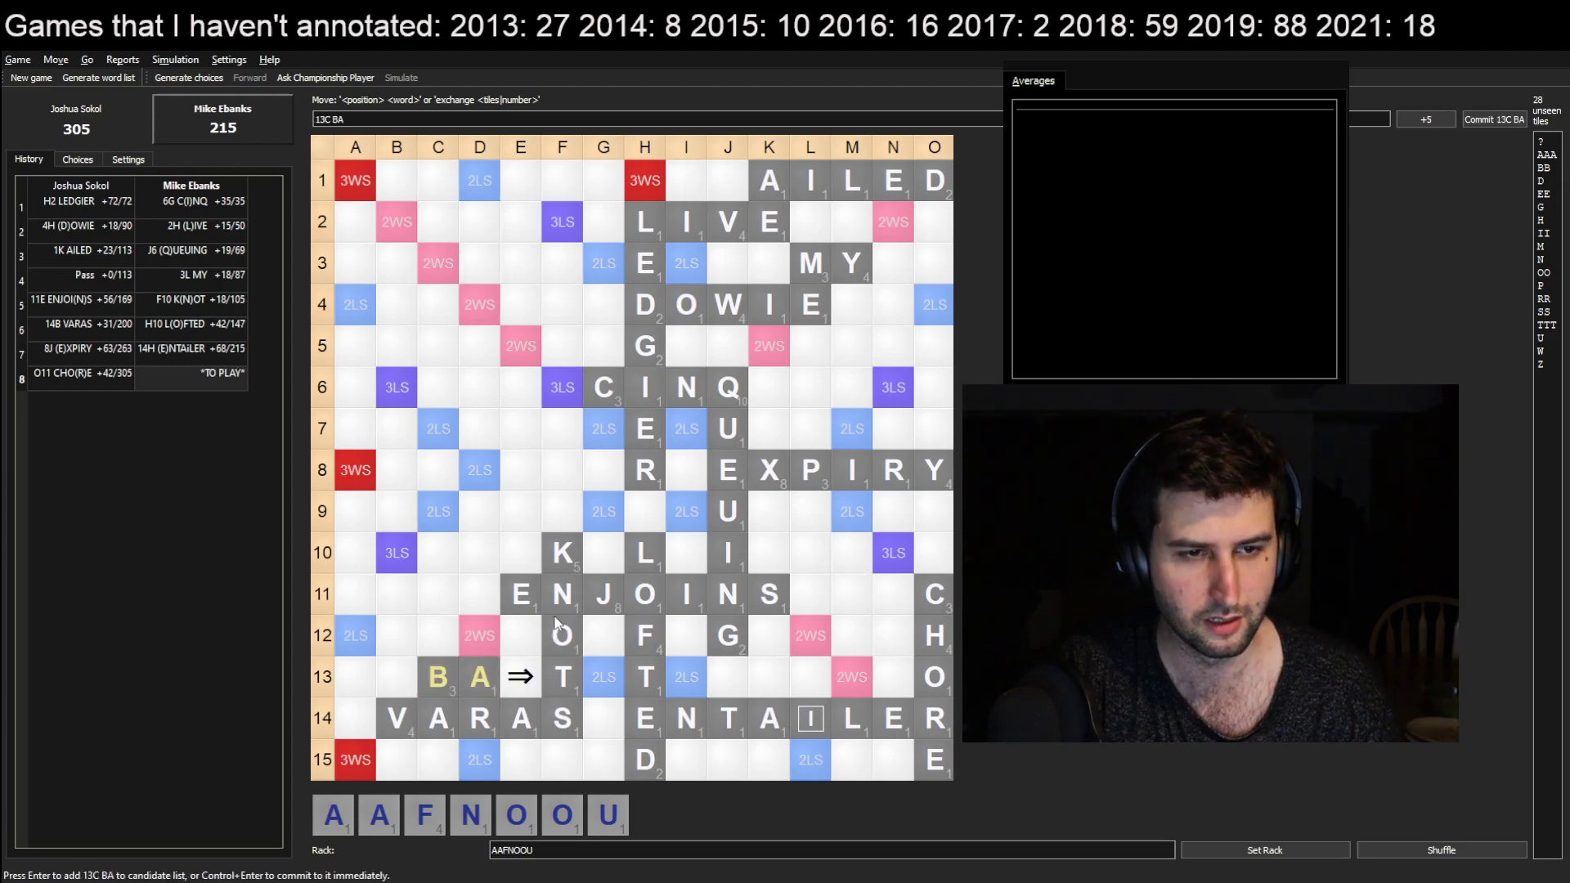
{"action": "key", "text": "Return"}
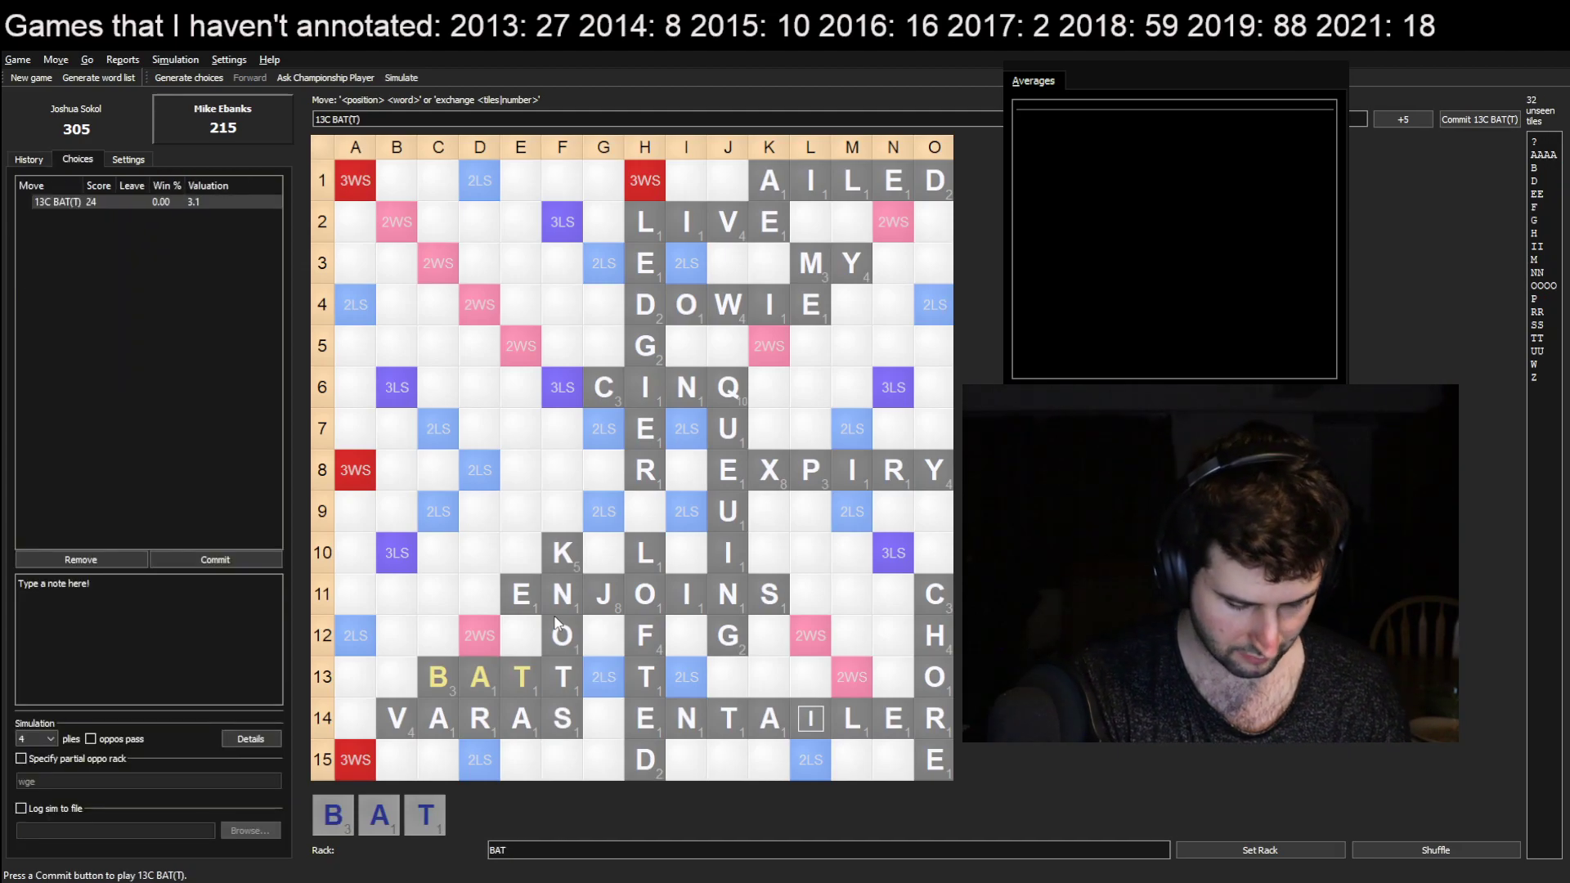
{"action": "key", "text": "Return"}
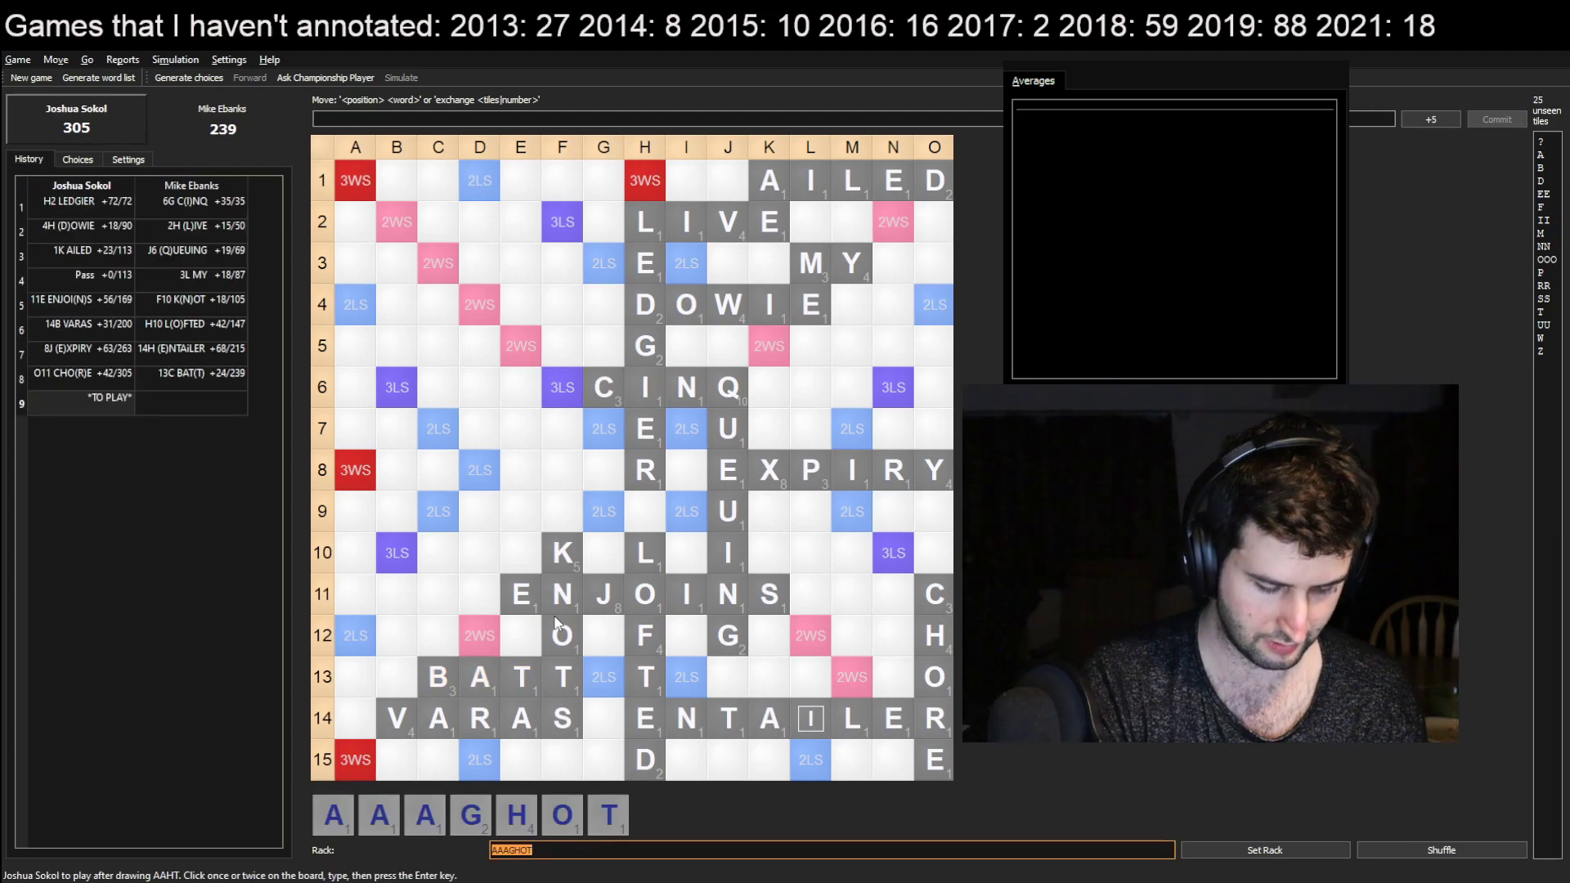
Set rack GOATSUI, choose 12A GOAT over 12L AUG(H), and commit it for 25
{"action": "type", "text": "GOATSUI"}
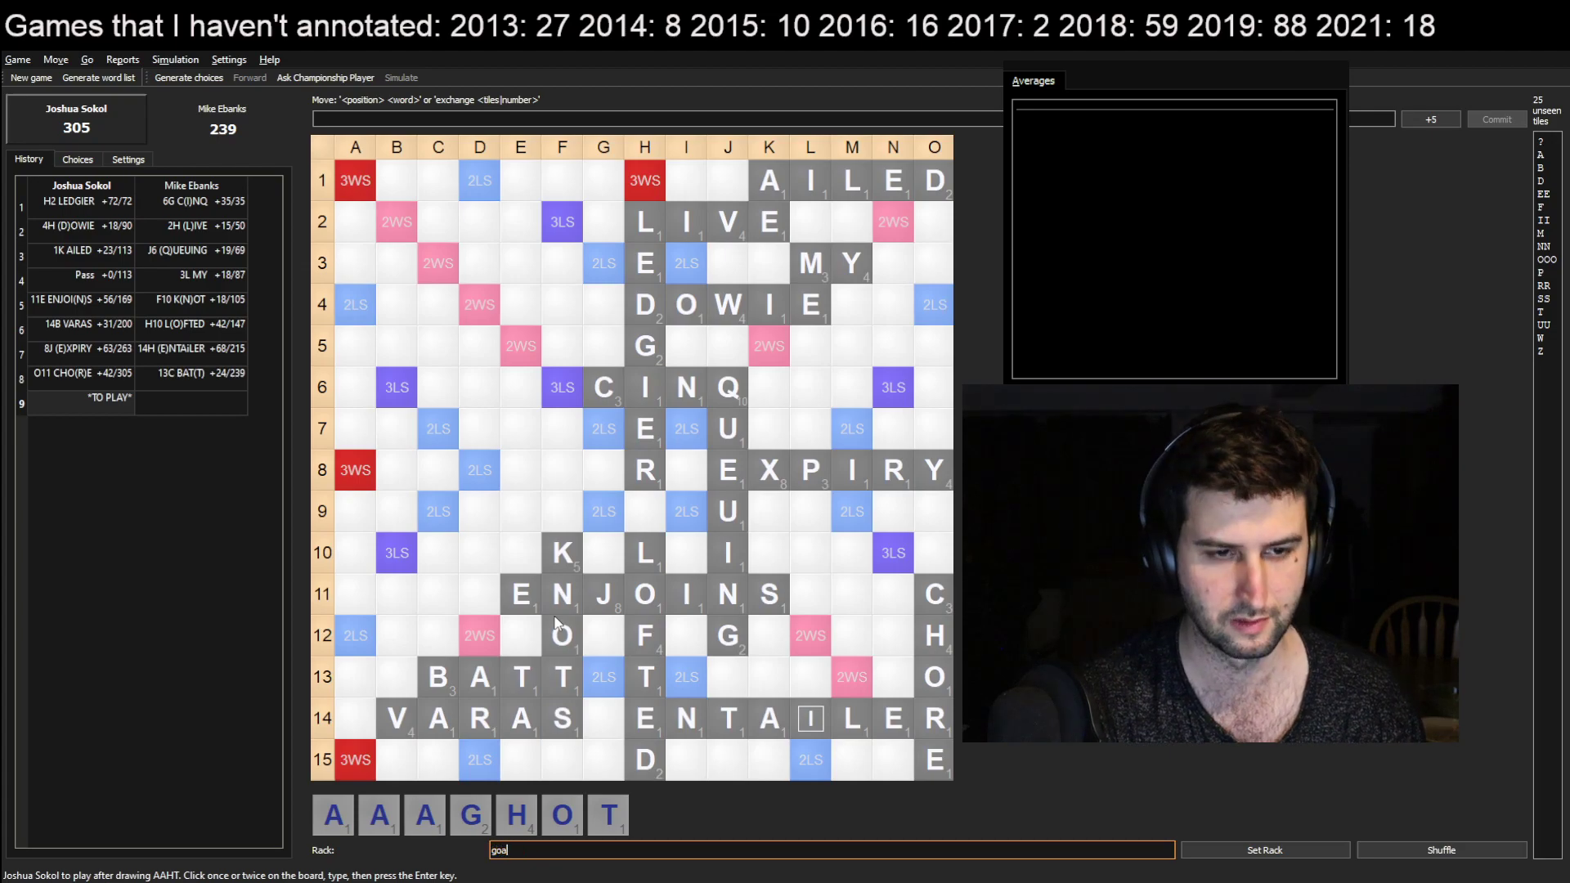
{"action": "key", "text": "Return"}
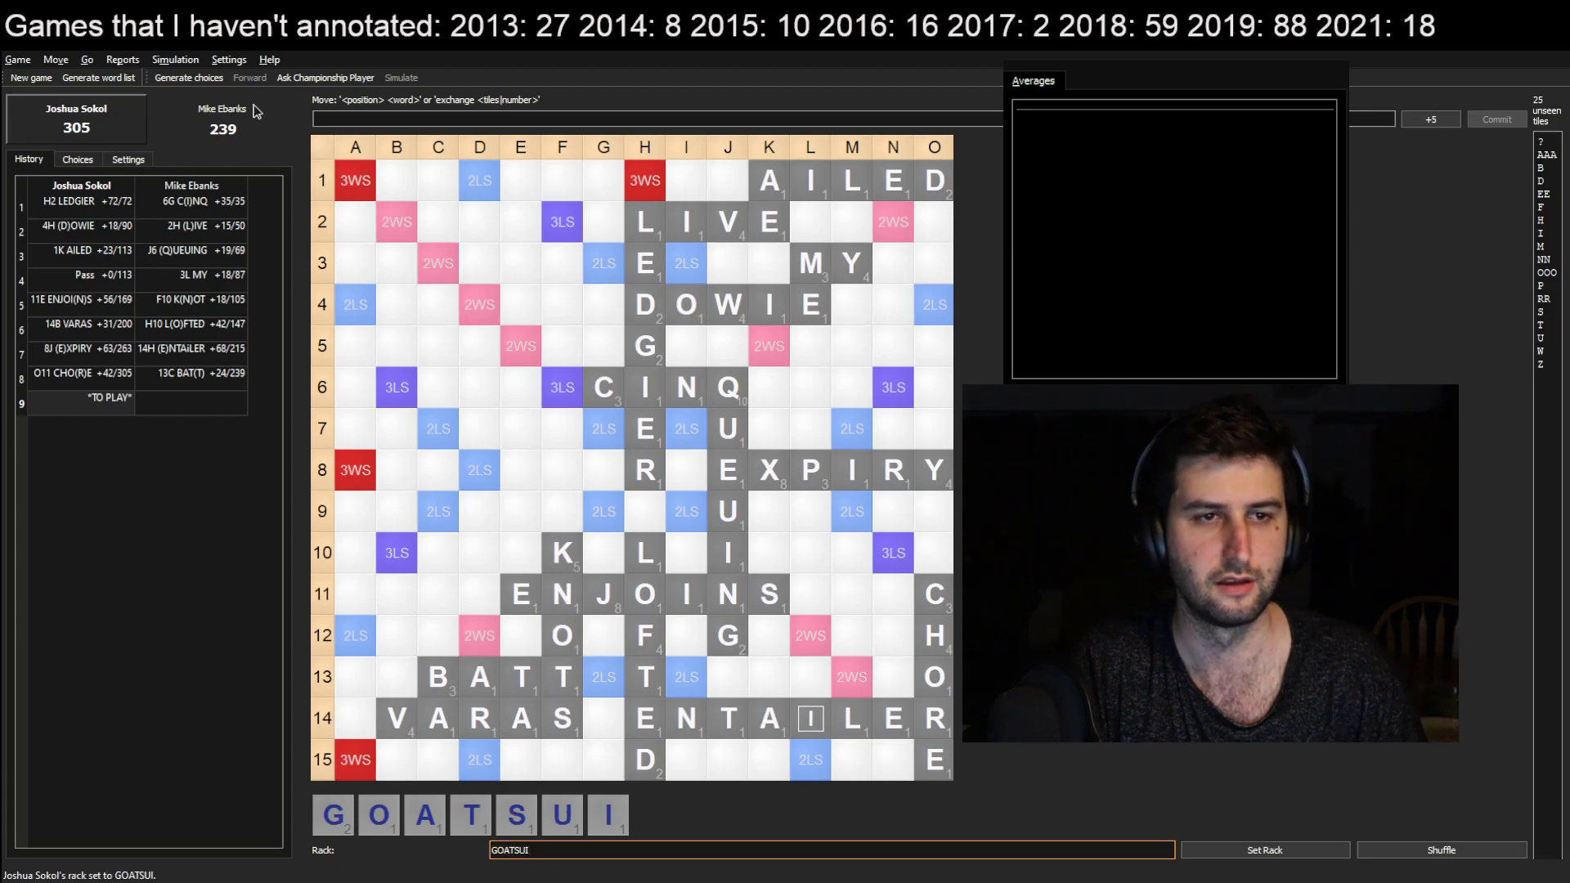
{"action": "left_click", "coordinate": [189, 78]}
{"action": "left_click", "coordinate": [114, 216]}
{"action": "left_click", "coordinate": [125, 243]}
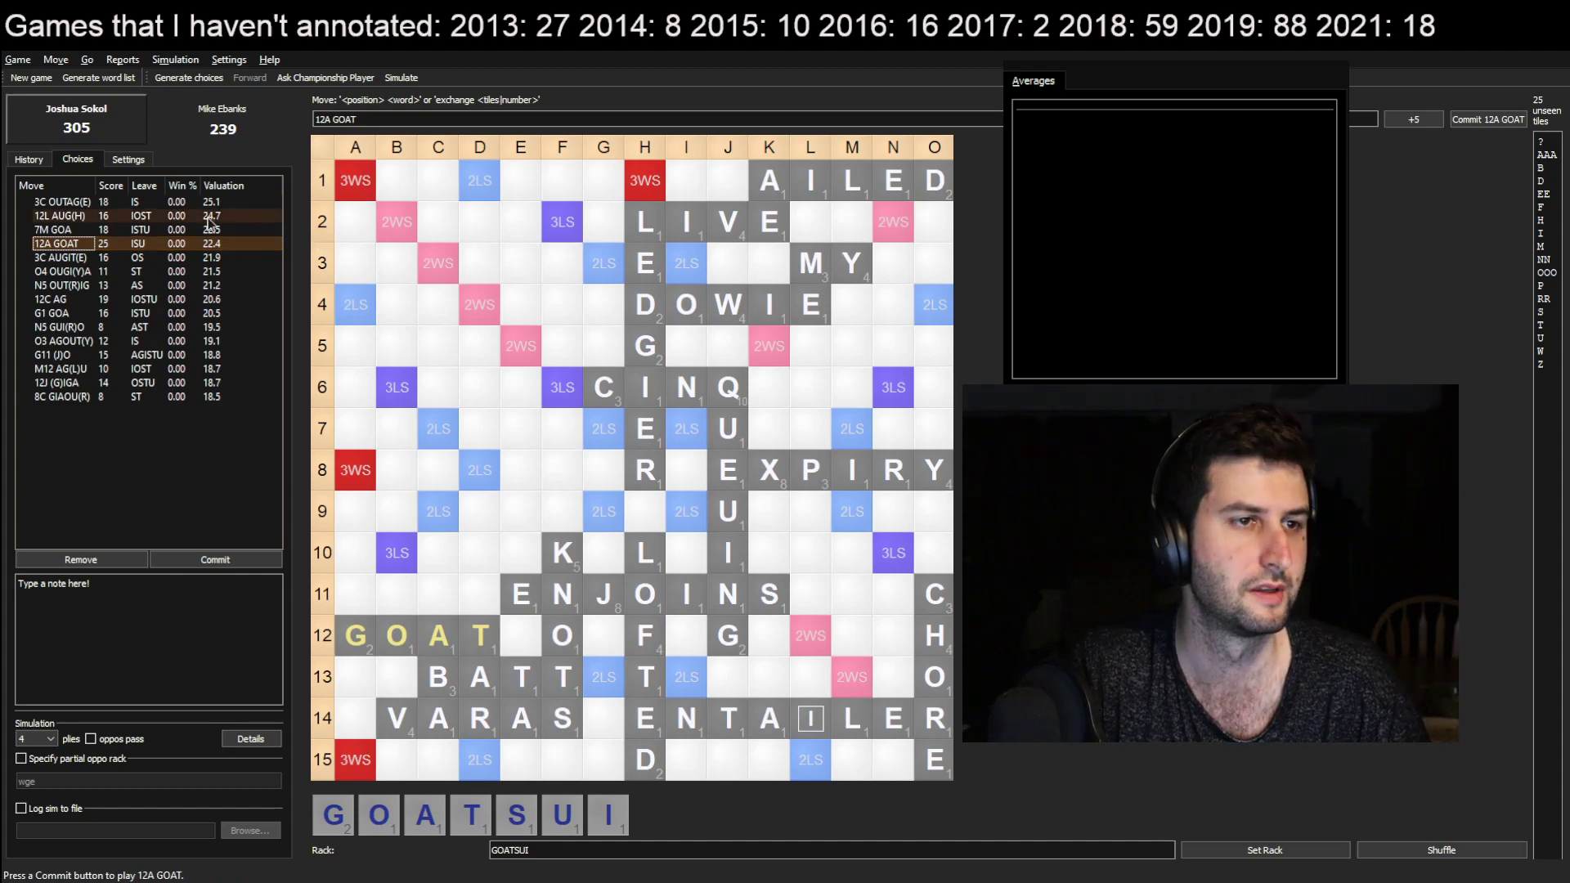
{"action": "left_click", "coordinate": [1464, 120]}
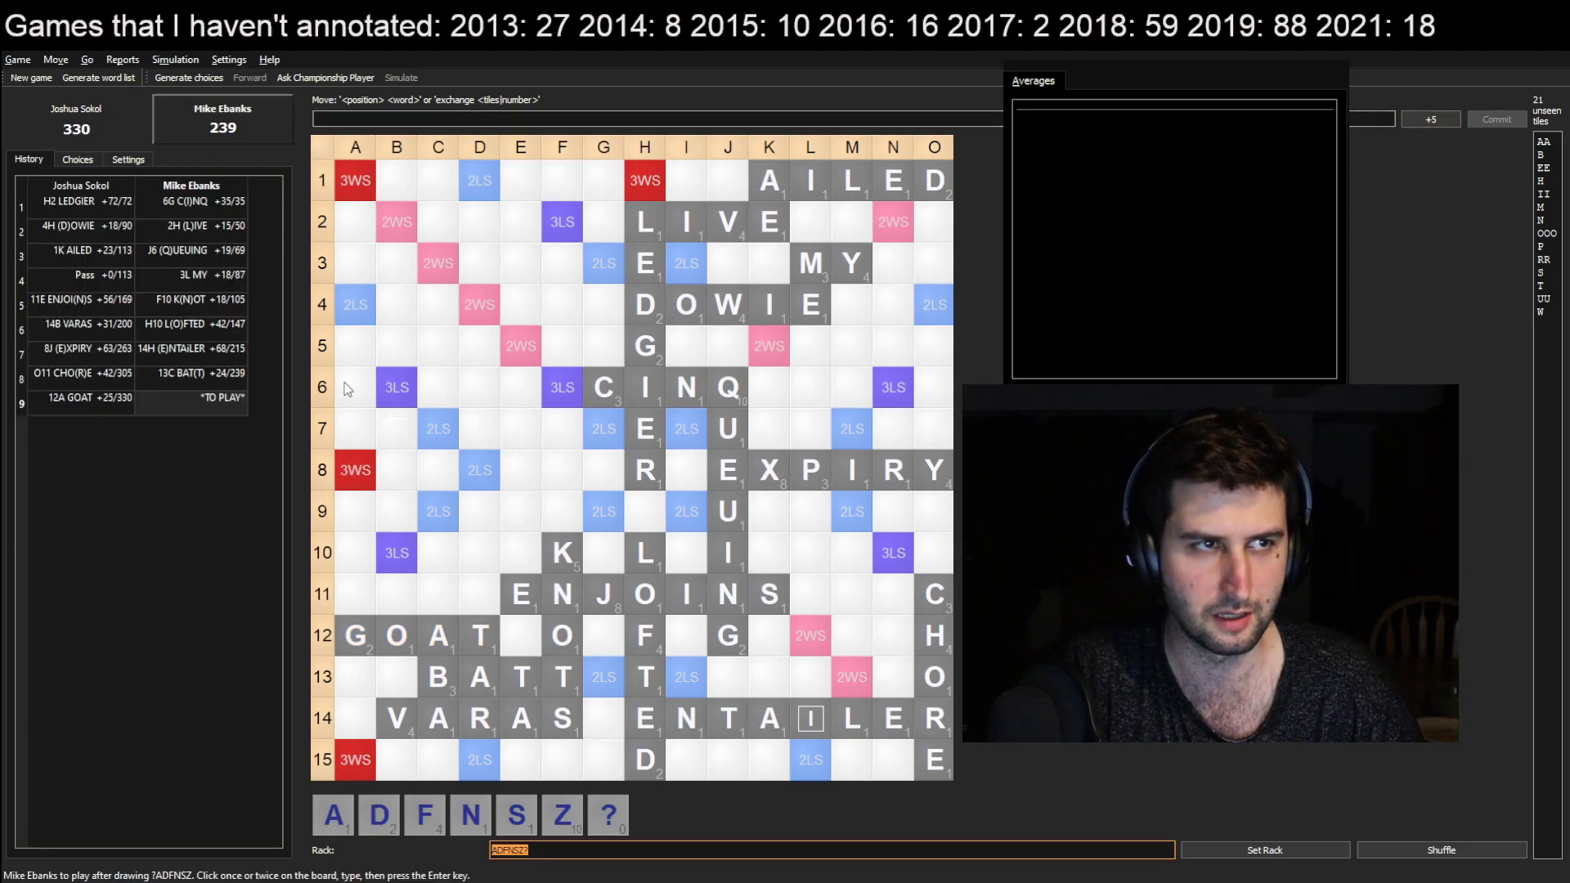
{"action": "left_click", "coordinate": [643, 185]}
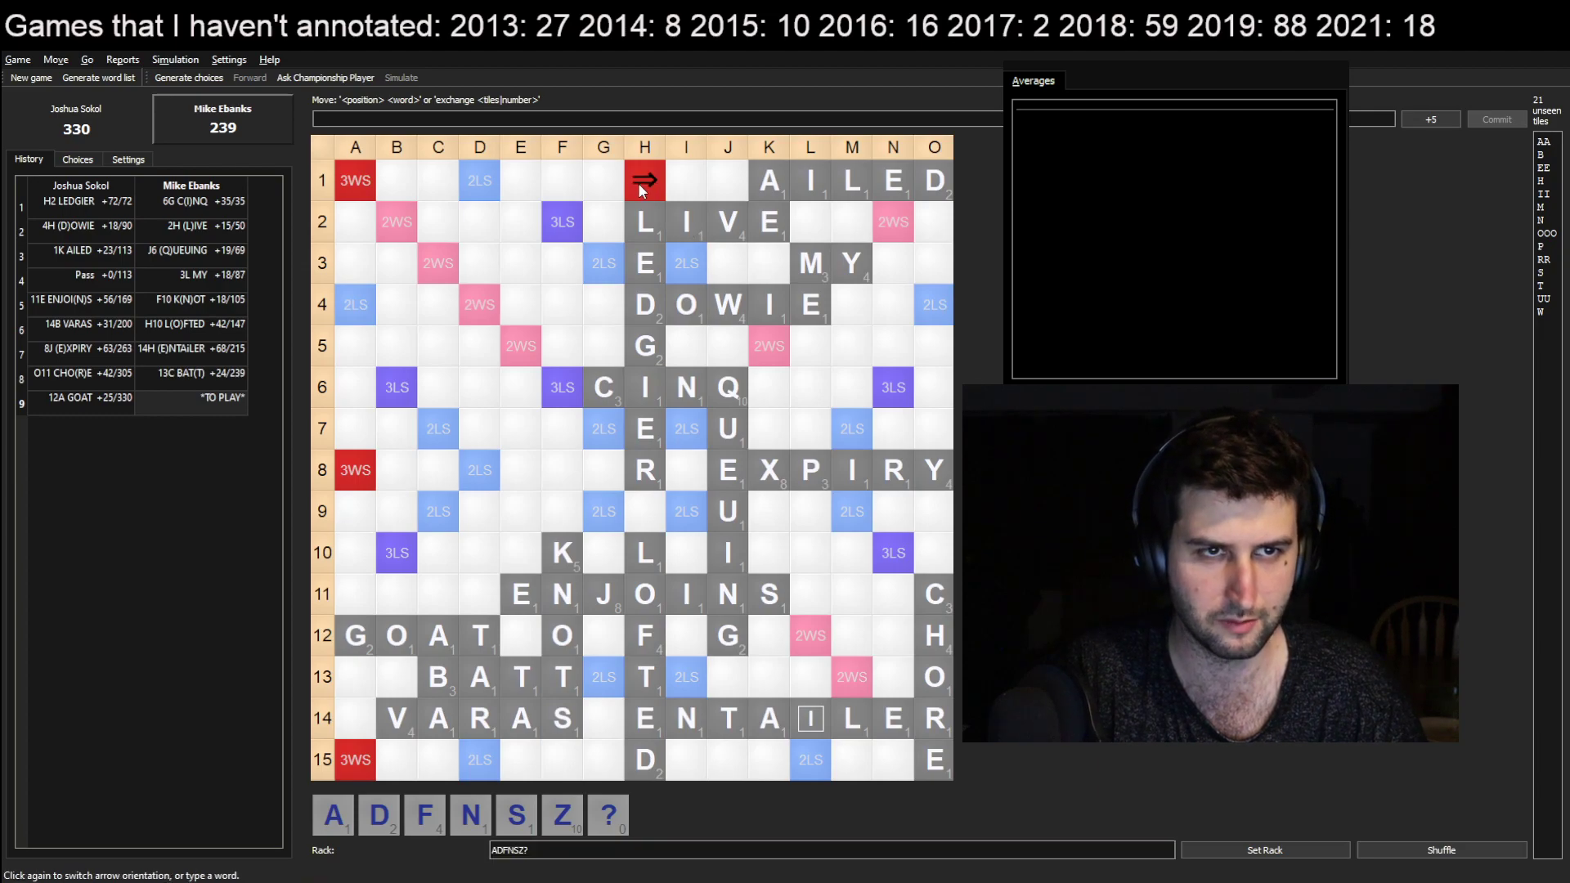